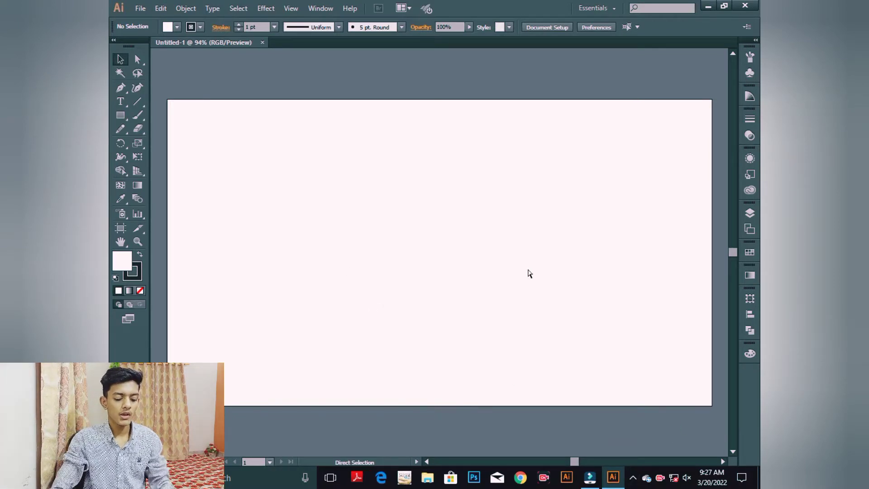
Fit the artboard to the window and show the rulers measured in inches.
key("ctrl+0")
left_click(120, 115)
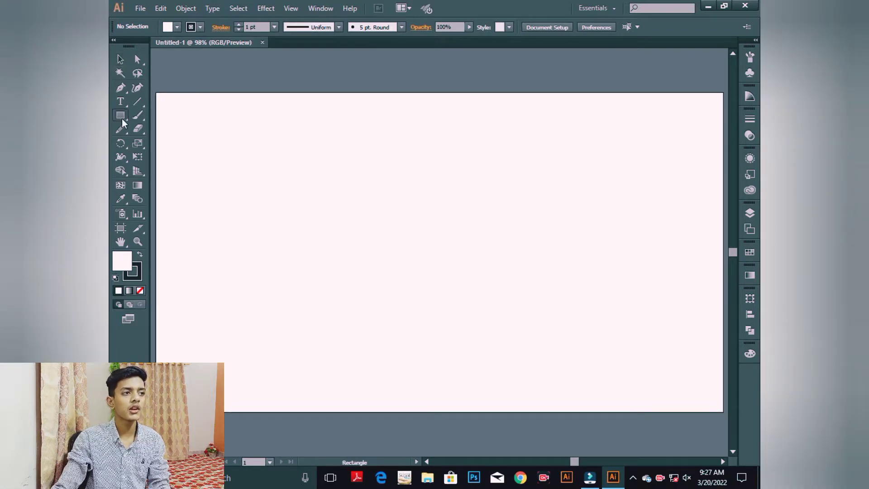
left_click(320, 227)
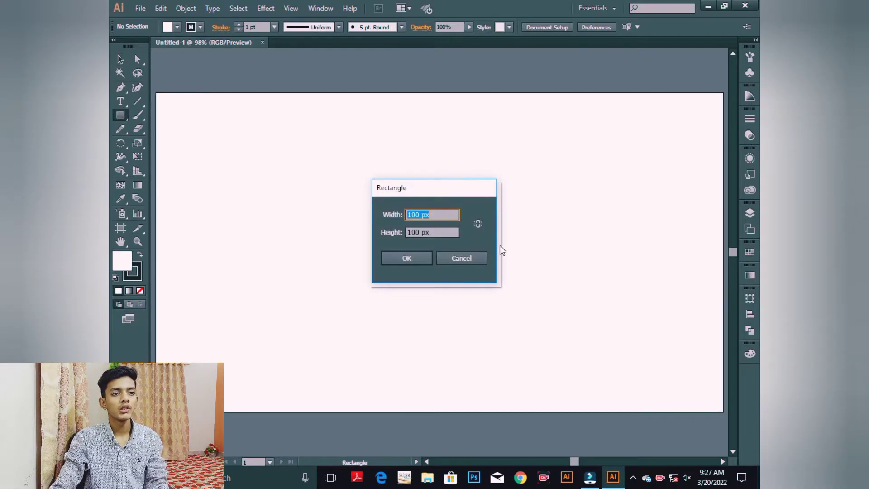
left_click(463, 254)
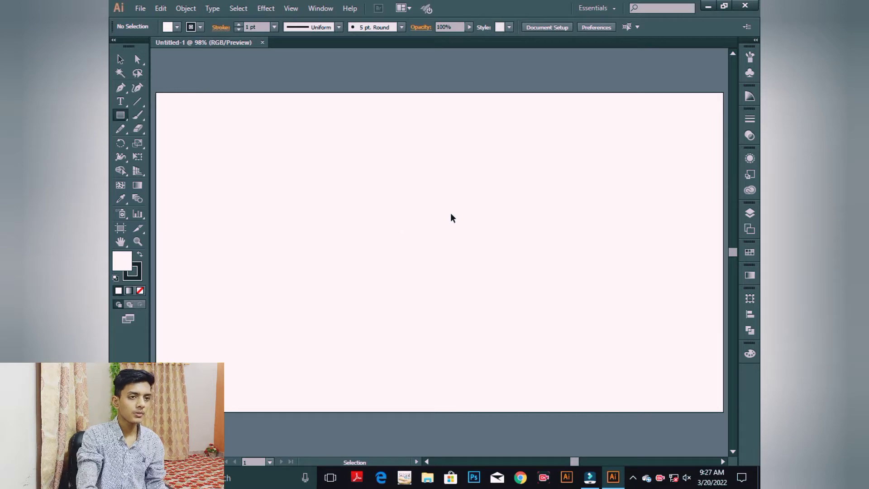
key("ctrl+r")
right_click(466, 47)
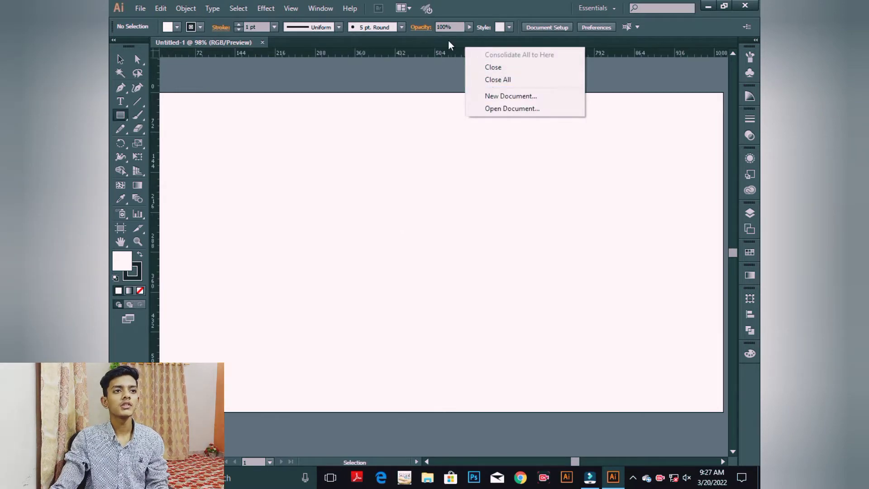
right_click(428, 51)
left_click(444, 85)
Create a 3.5 in by 2 in rectangle on the artboard.
left_click(402, 277)
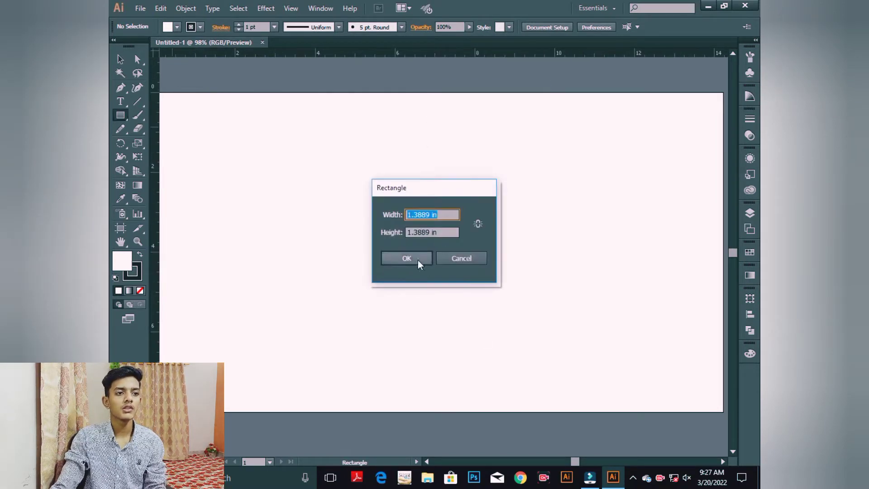
key("BackSpace")
type("3.5")
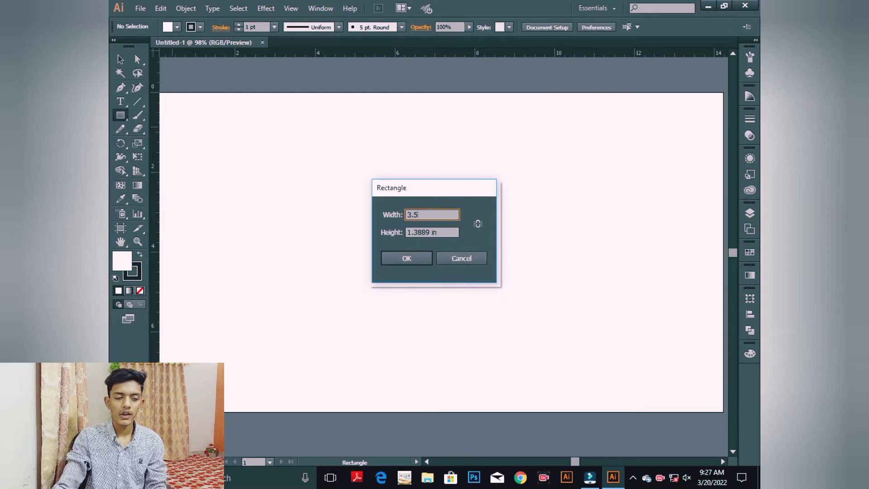
key("Tab")
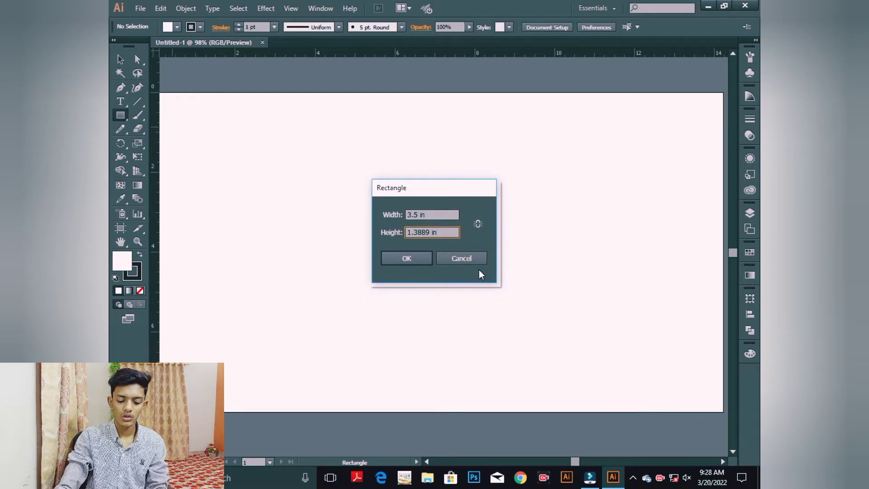
key("BackSpace")
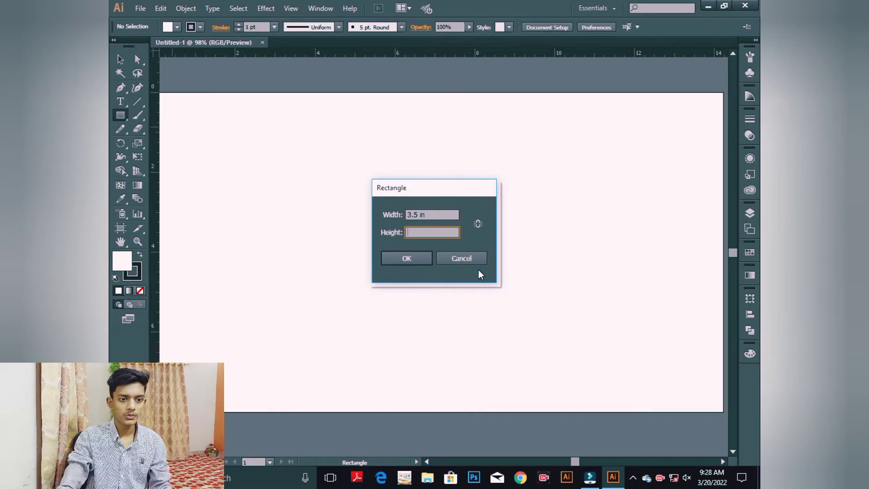
type("2")
key("Return")
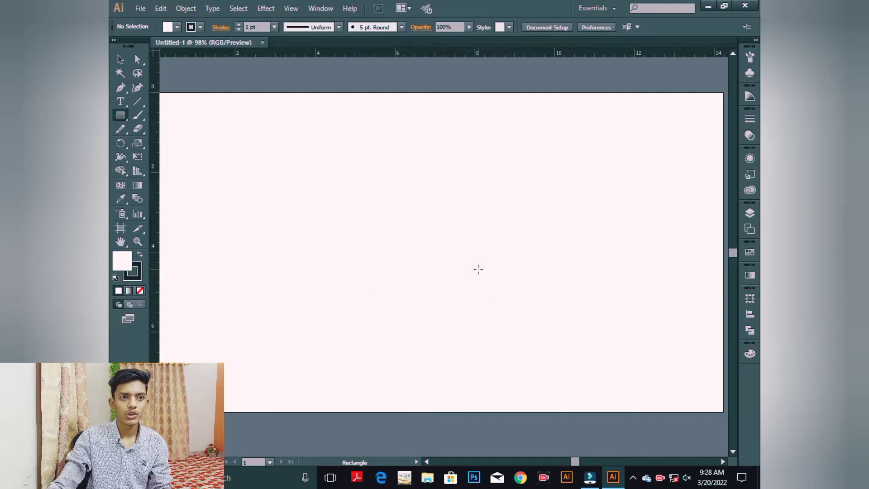
Move the rectangle up toward the artboard centre, then hide the rulers and deselect.
left_click(120, 59)
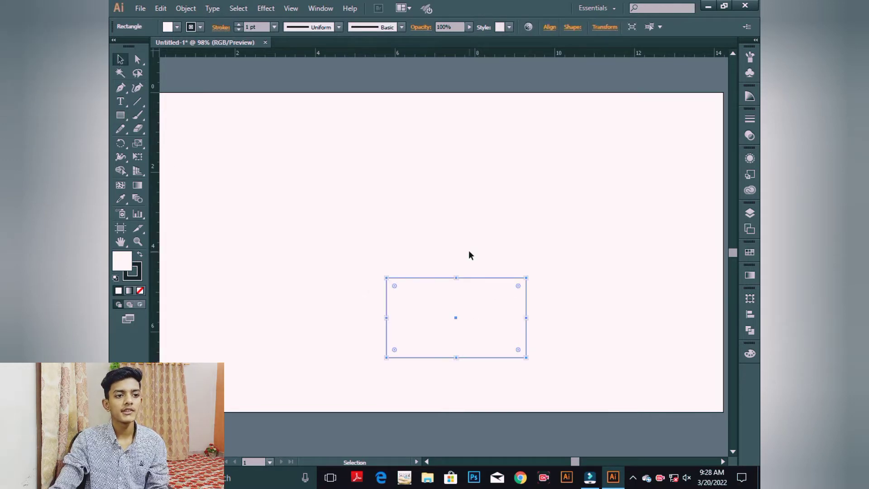
left_click_drag(462, 281, 452, 254)
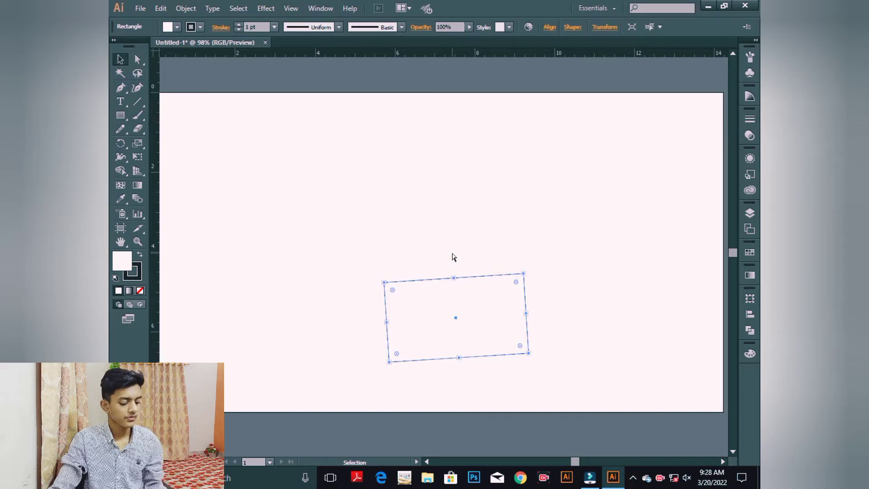
key("ctrl+z")
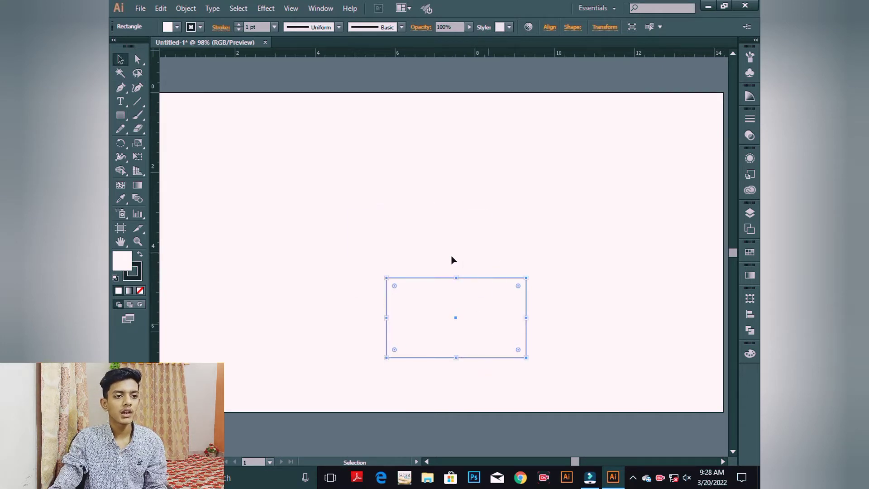
left_click_drag(489, 328, 460, 244)
right_click(492, 55)
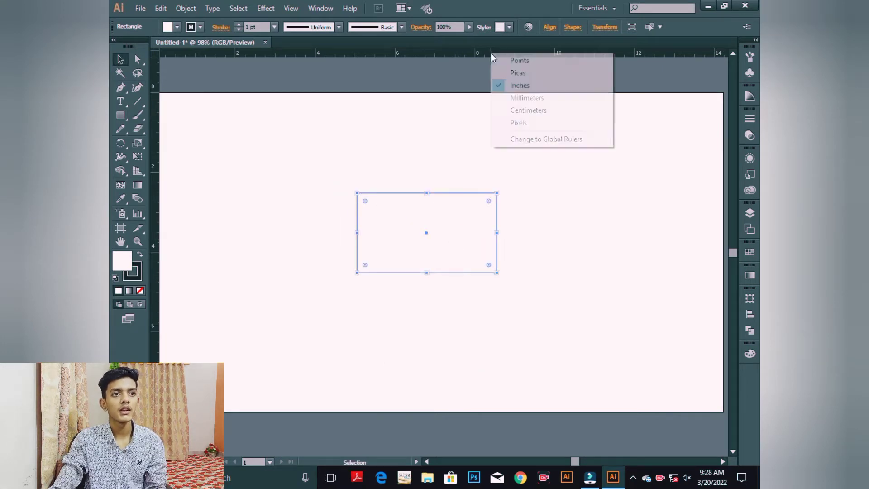
left_click(440, 103)
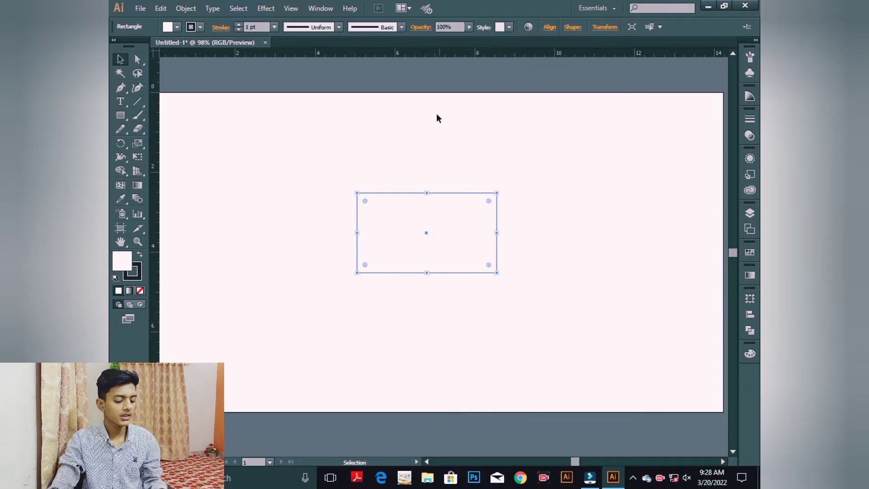
key("ctrl+r")
left_click(444, 161)
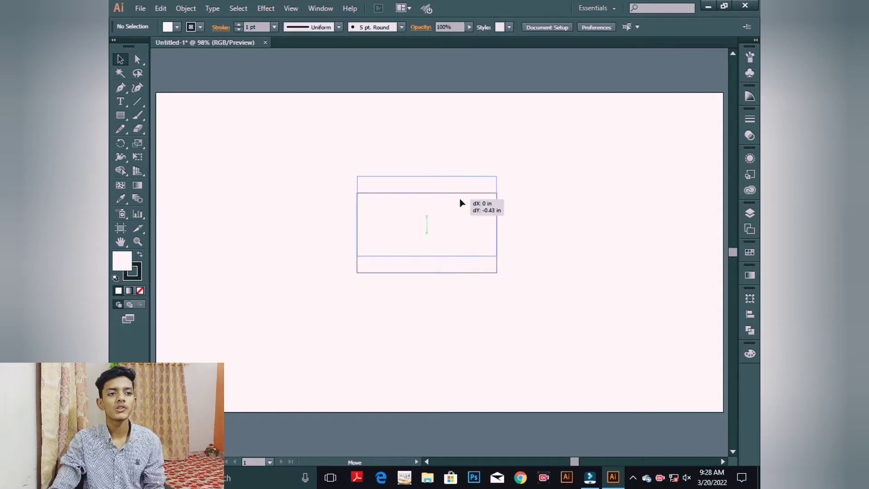
Nudge the rectangle higher and zoom in until it fills the view.
left_click_drag(461, 218, 462, 201)
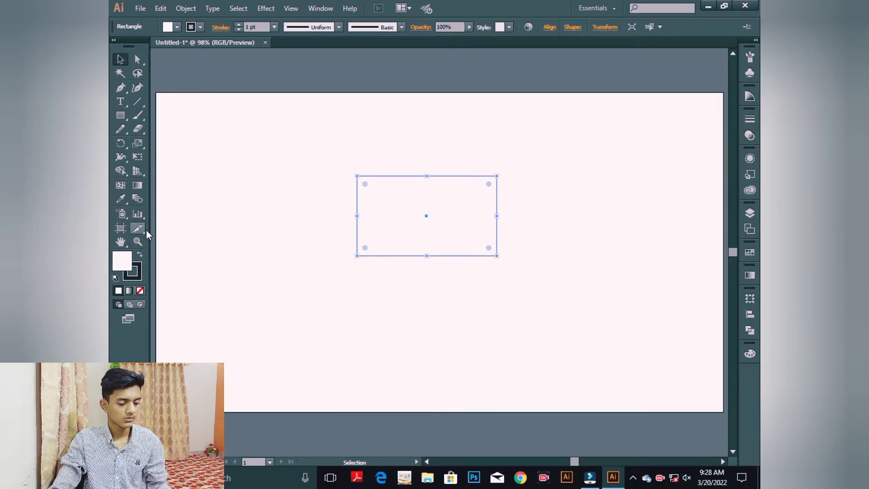
left_click(137, 241)
left_click_drag(307, 163, 535, 272)
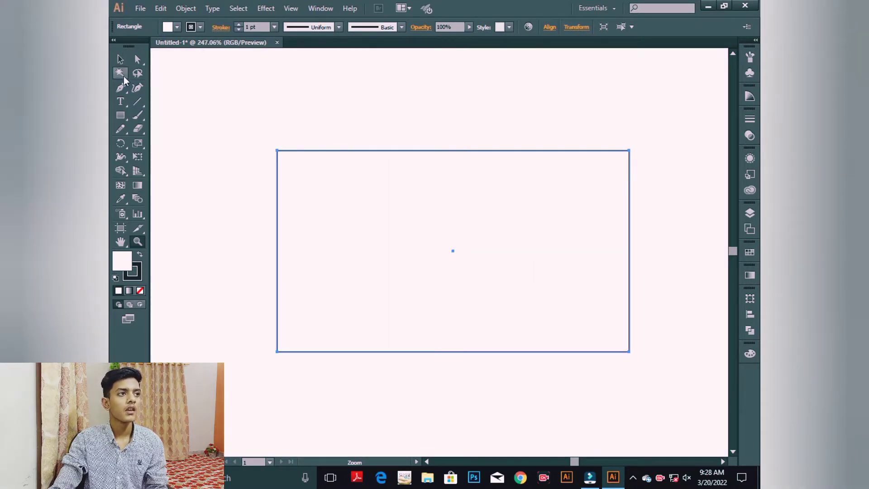
left_click(126, 64)
Remove the rectangle's outline and fill it with light blue #64AED8.
left_click(140, 290)
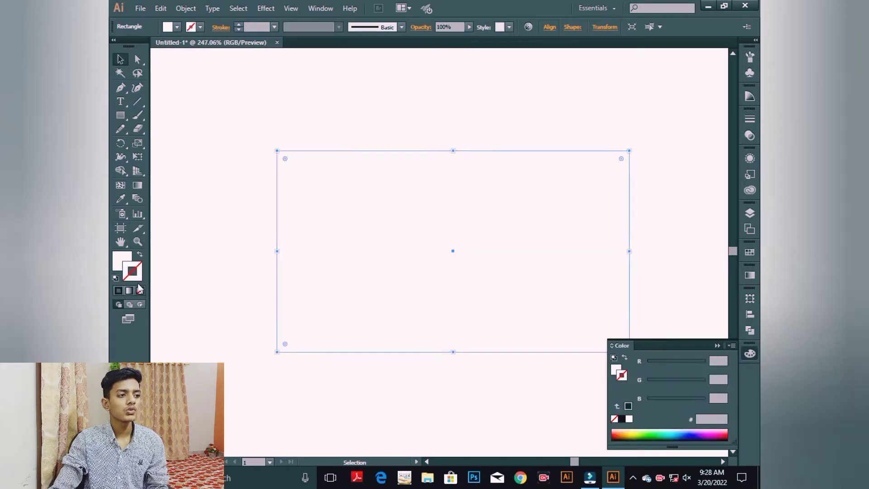
double_click(122, 263)
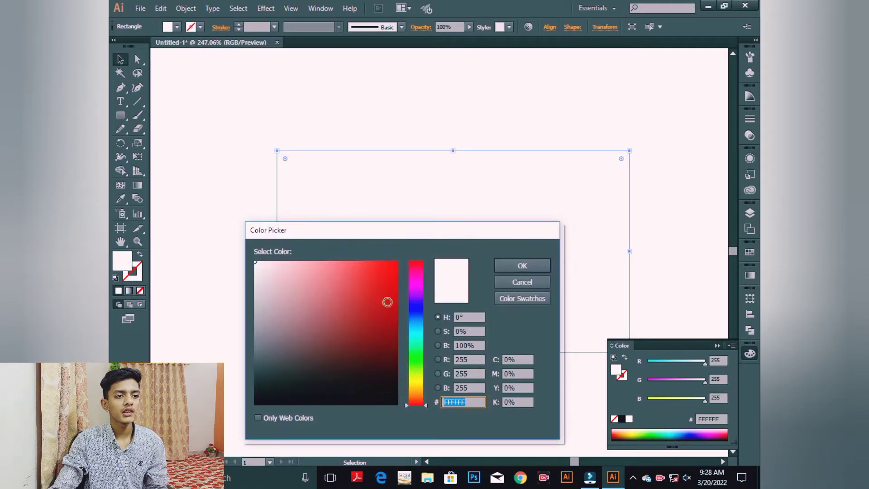
left_click_drag(414, 276, 417, 340)
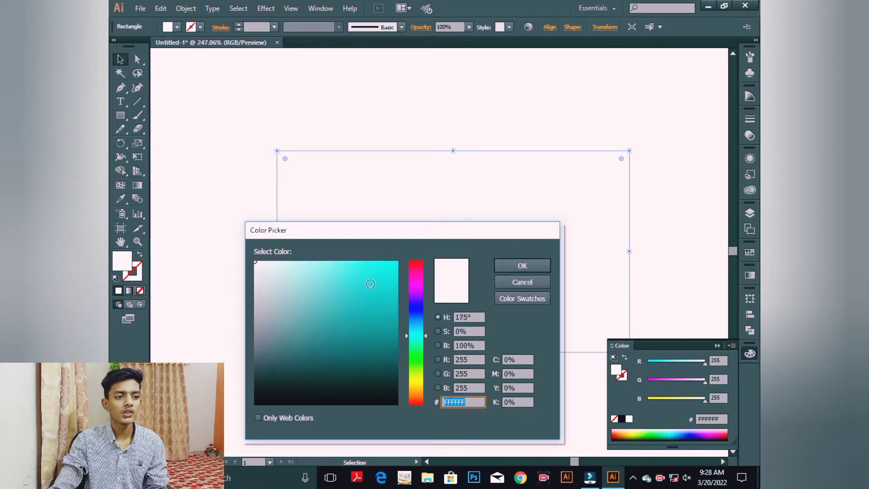
left_click_drag(370, 283, 320, 308)
left_click_drag(421, 335, 420, 329)
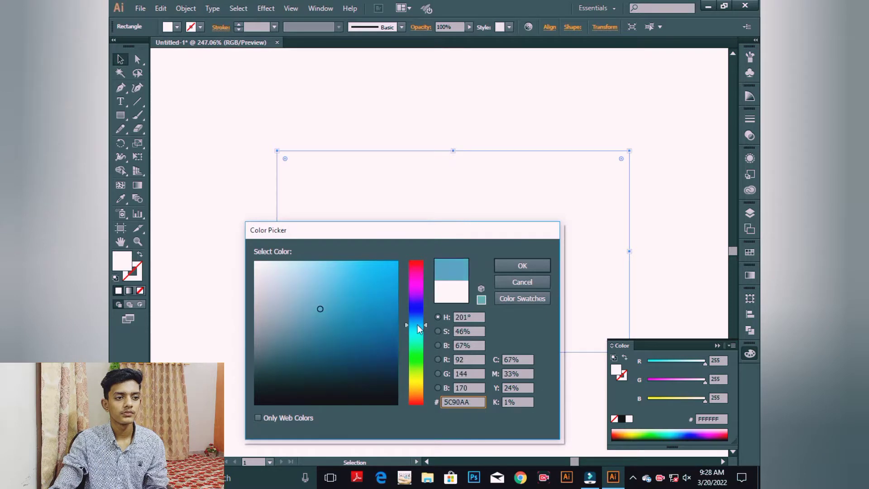
mouse_move(337, 278)
left_mouse_down()
mouse_move(342, 303)
mouse_move(331, 283)
left_mouse_up()
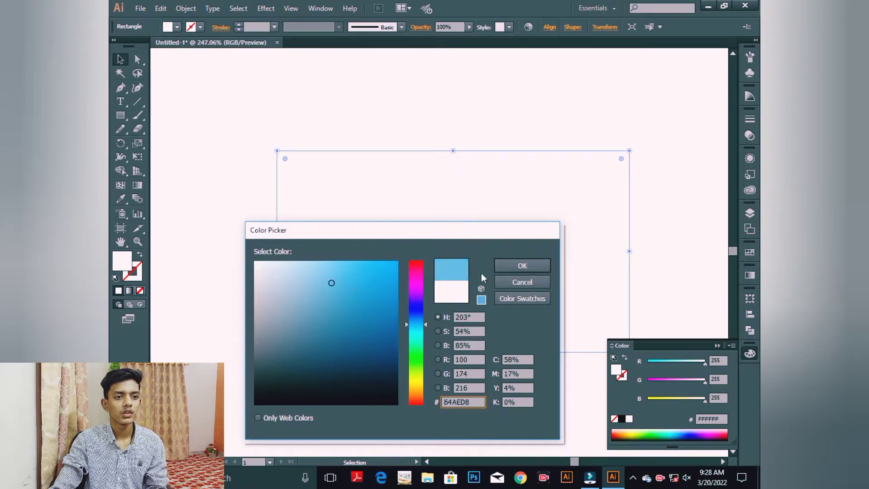
left_click(499, 271)
Close the colour panel and reselect the blue rectangle.
left_click(718, 346)
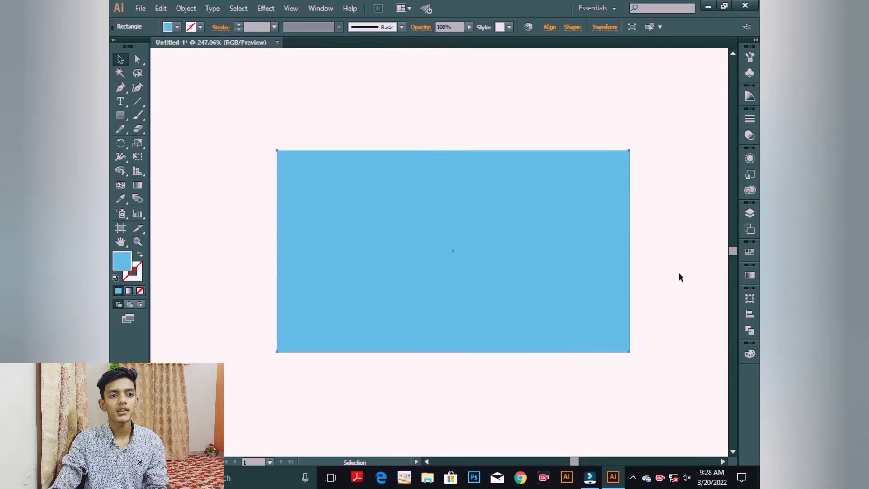
left_click(686, 265)
left_click(555, 266)
left_click(656, 276)
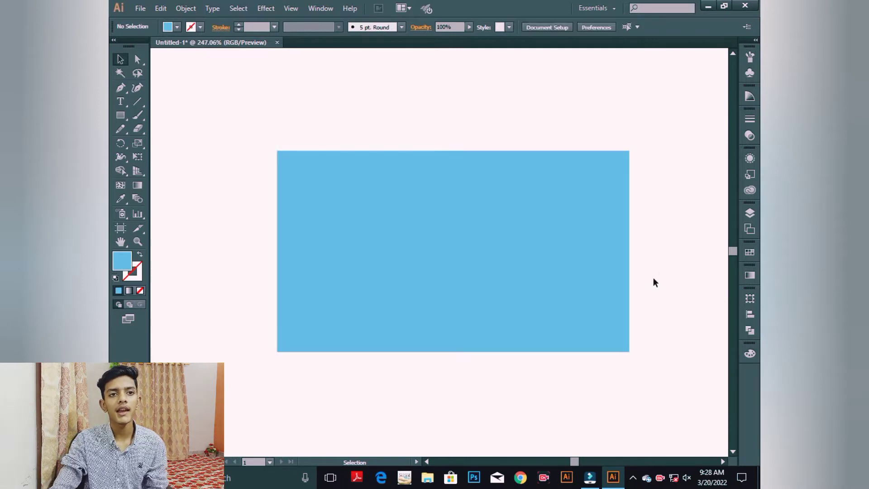
left_click(568, 262)
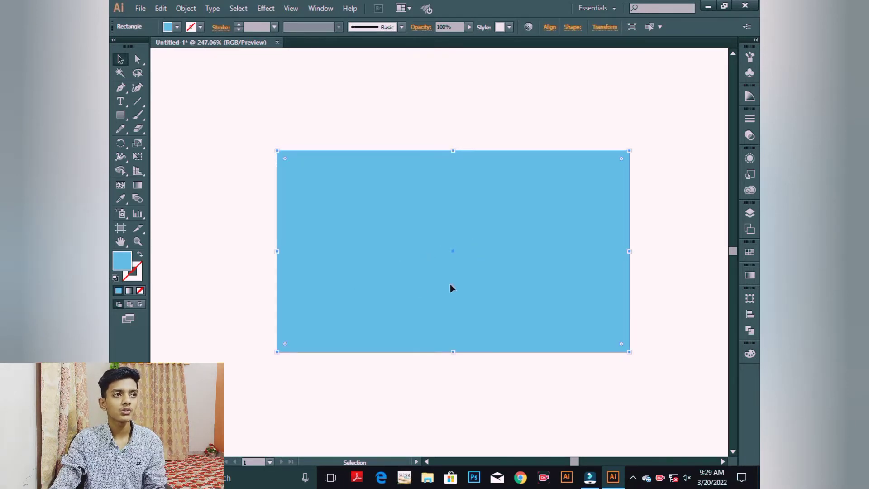
Draw a rectangle band across the lower part of the card.
key("ctrl+shift+a")
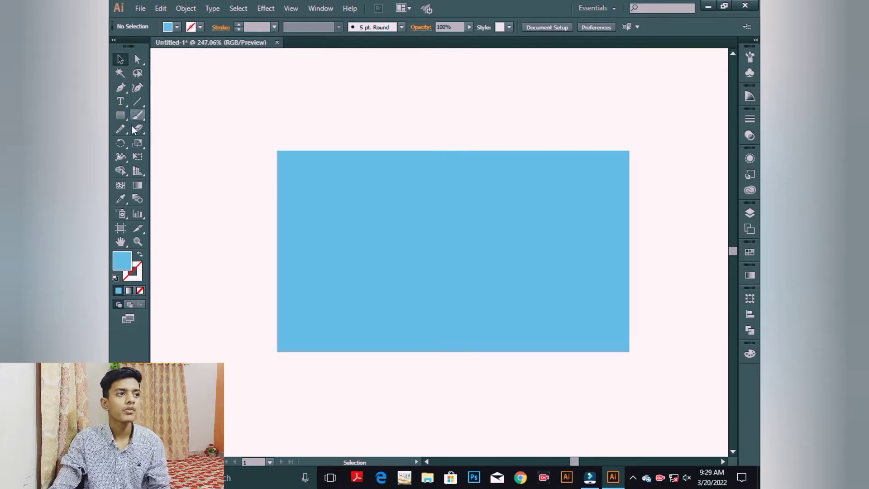
left_click(120, 116)
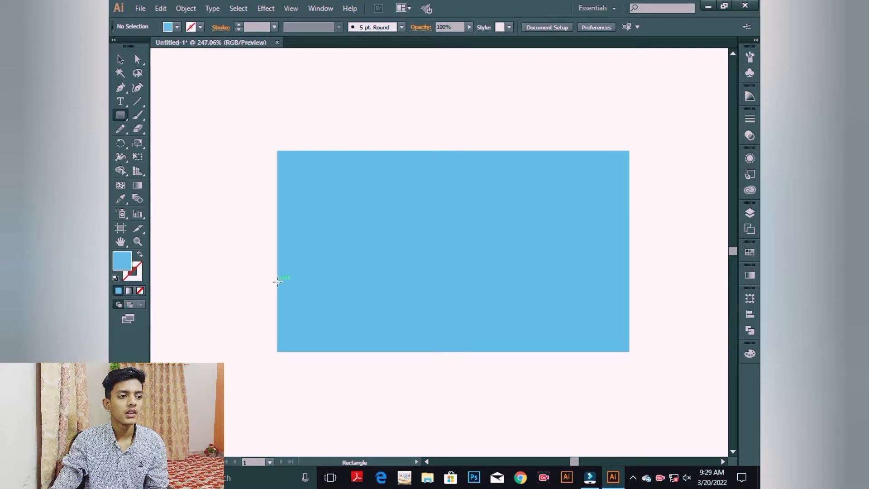
left_click_drag(278, 273, 629, 352)
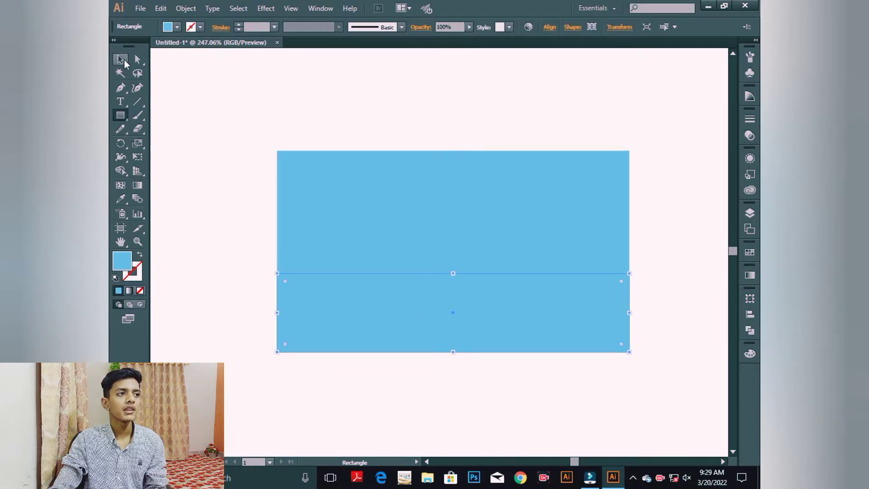
left_click(120, 59)
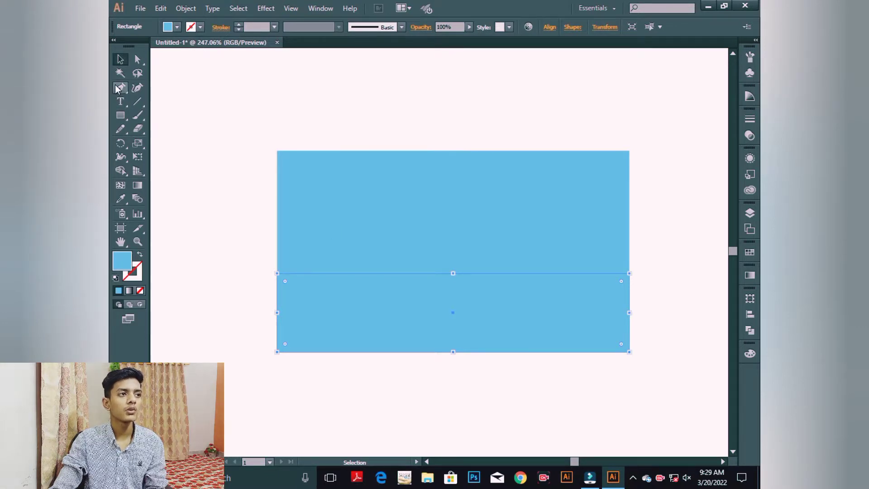
Add a midpoint anchor on the band's top edge and pull it into an S-shaped wave.
left_click_drag(121, 87, 161, 102)
left_click(161, 102)
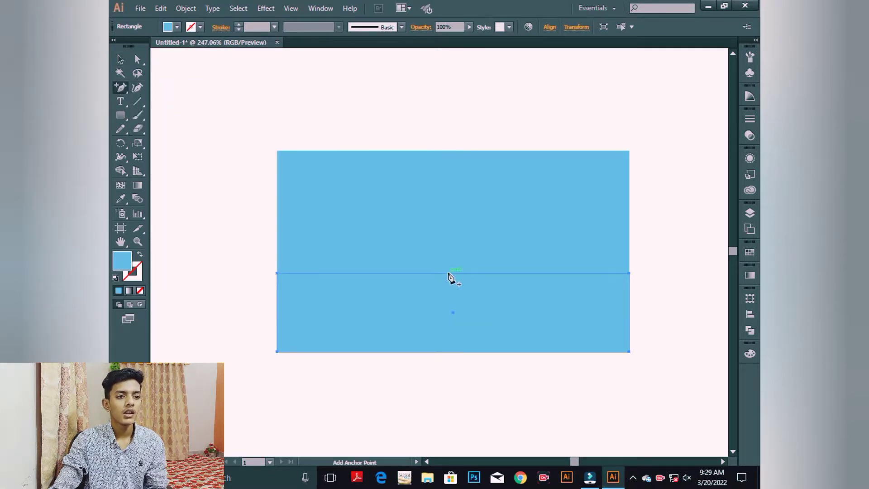
left_click(453, 273)
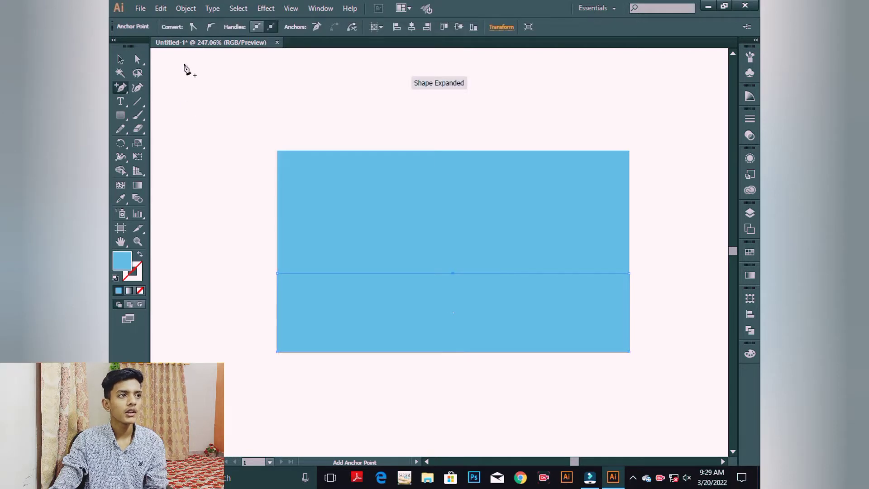
left_click_drag(122, 87, 136, 103)
left_click(159, 129)
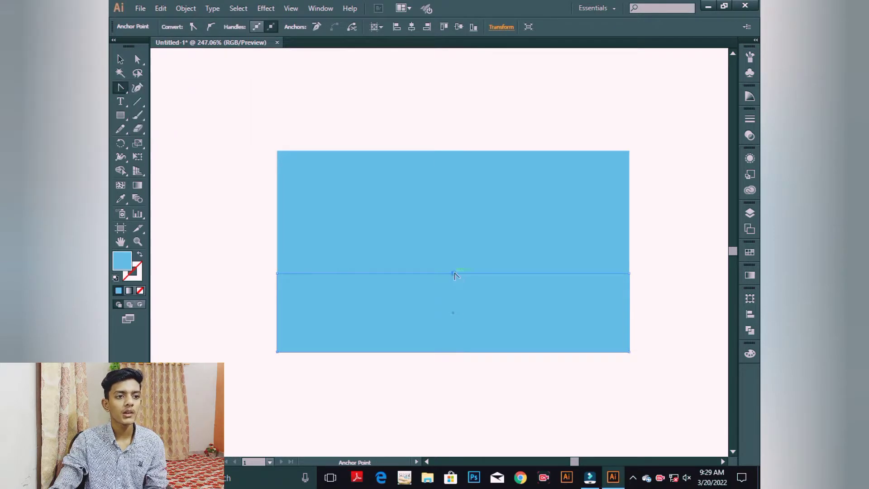
mouse_move(453, 273)
left_mouse_down()
mouse_move(390, 325)
mouse_move(390, 352)
mouse_move(523, 358)
mouse_move(510, 193)
left_mouse_up()
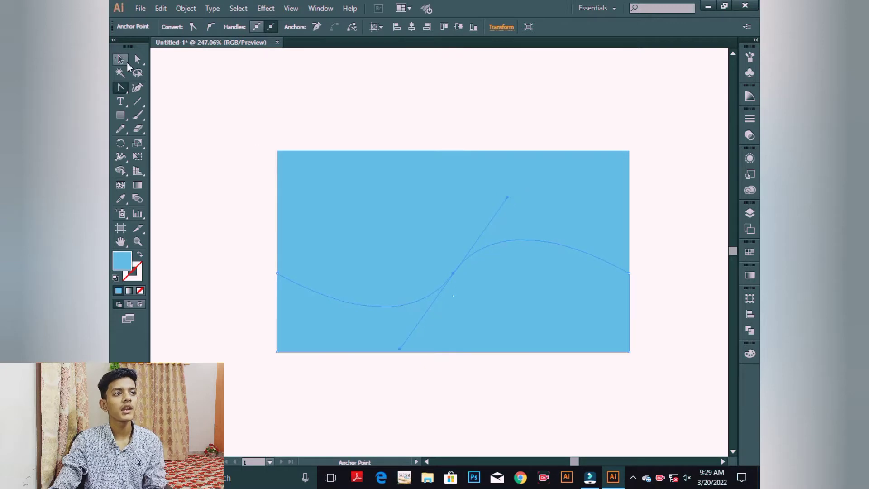
left_click(120, 59)
Fill the wave shape with the card's blue using the Eyedropper.
left_click(116, 279)
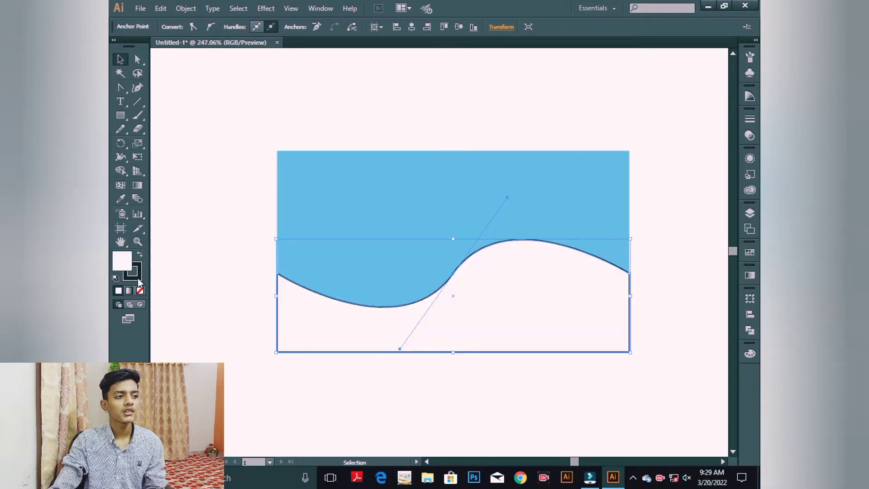
left_click(139, 290)
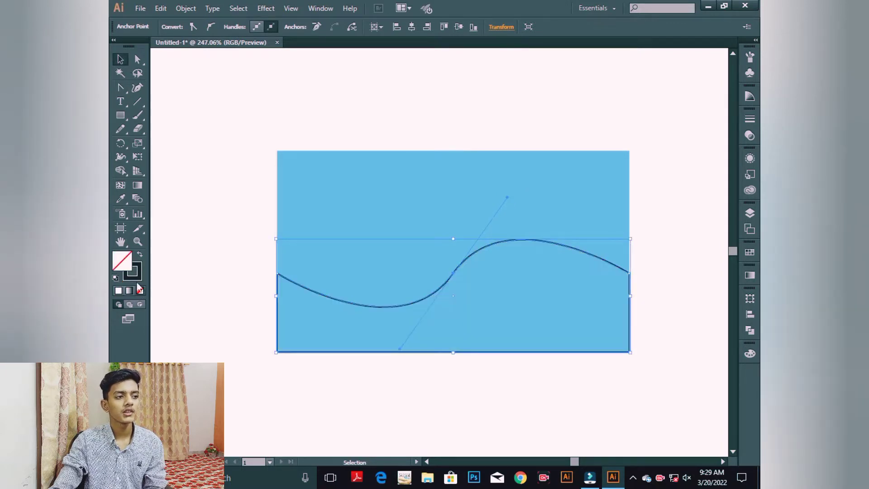
left_click(139, 256)
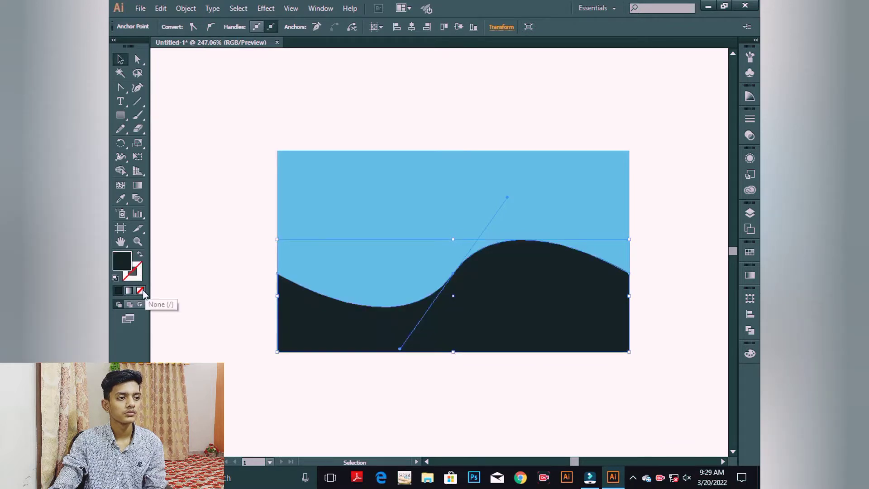
left_click(120, 198)
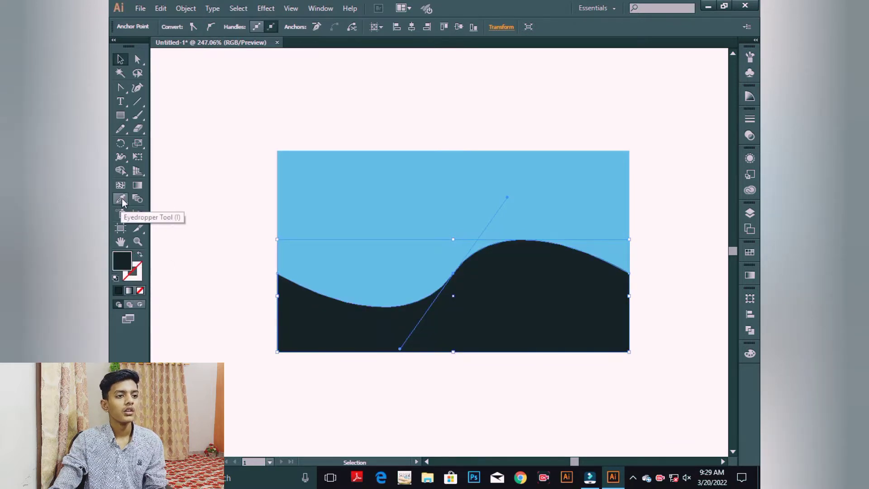
left_click(221, 254)
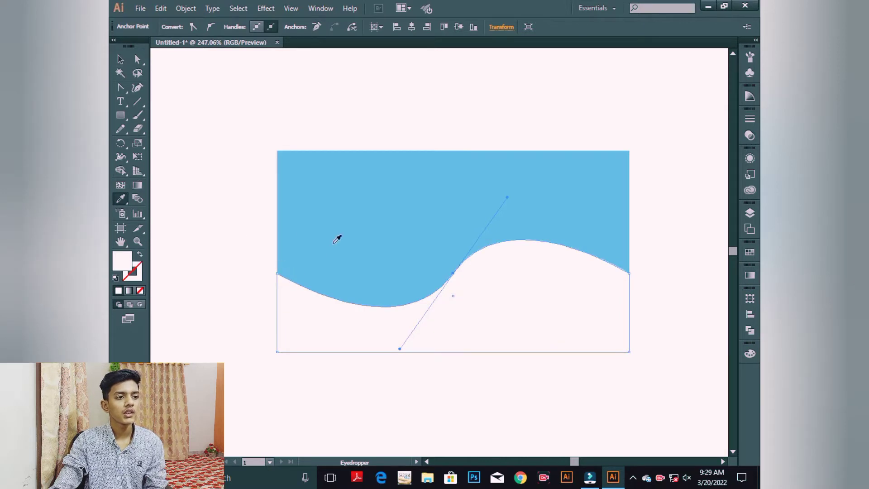
left_click(350, 224)
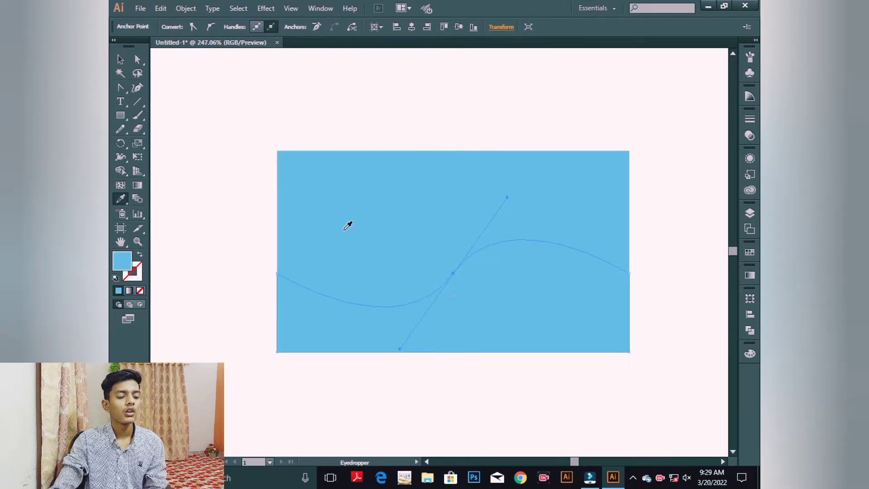
Recolour the background rectangle light grey-pink, then reselect the blue wave.
left_click(344, 231, "ctrl")
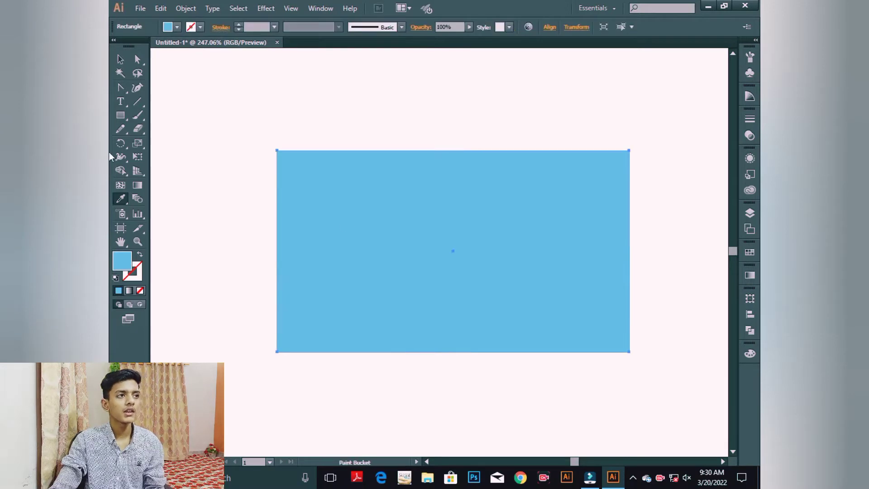
key("v")
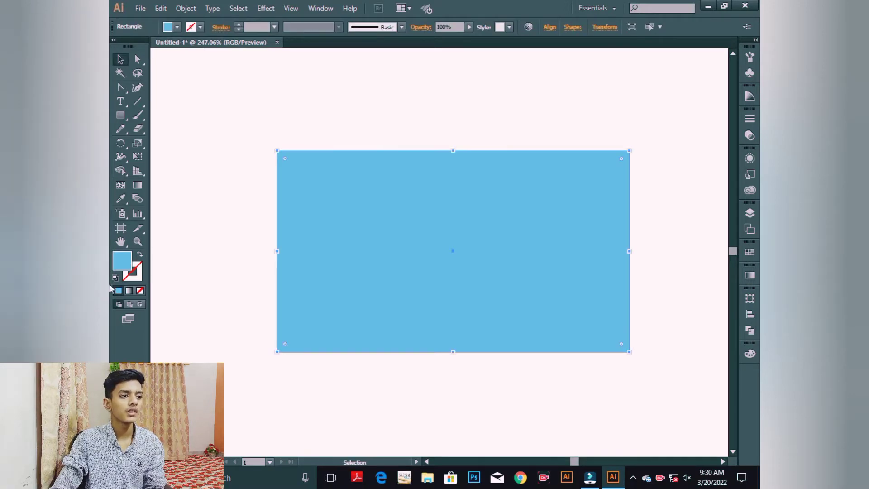
left_click(120, 199)
left_click(252, 207)
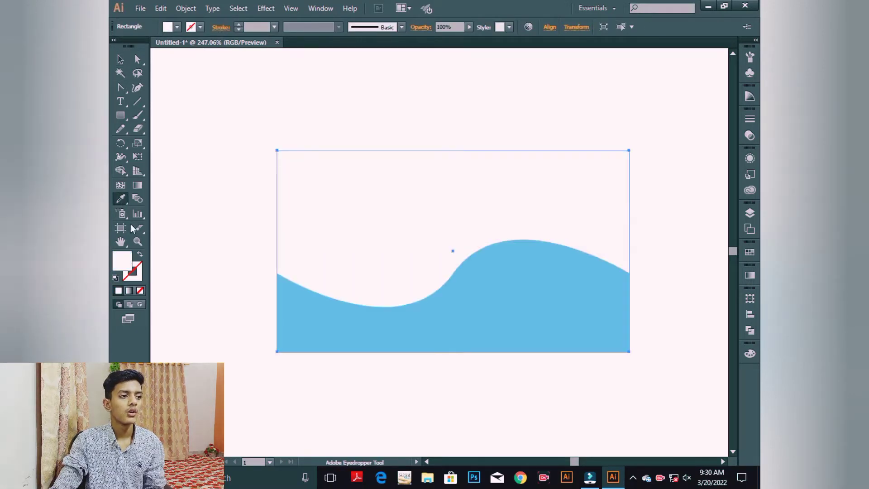
double_click(120, 265)
left_click(251, 305)
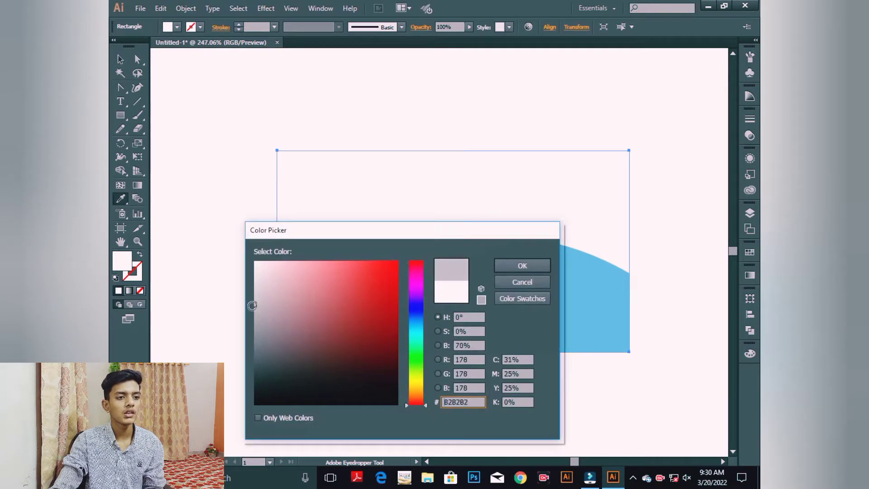
key("Return")
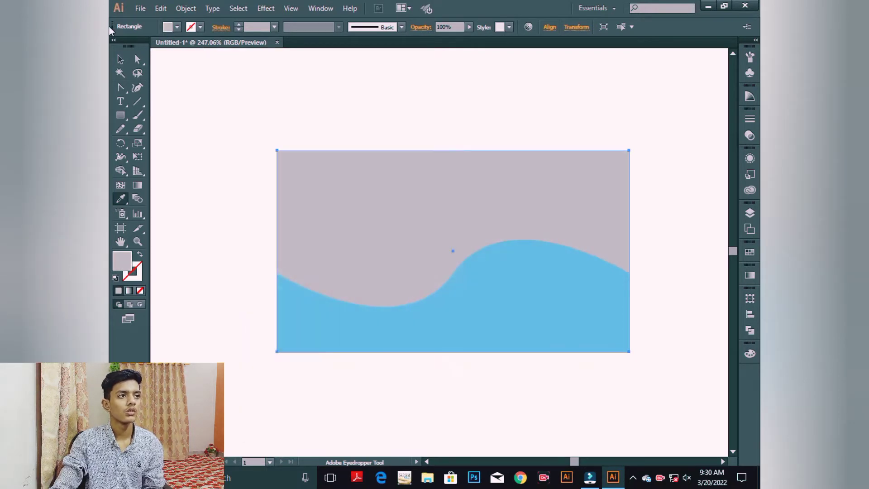
key("v")
left_click(297, 110)
left_click(476, 338)
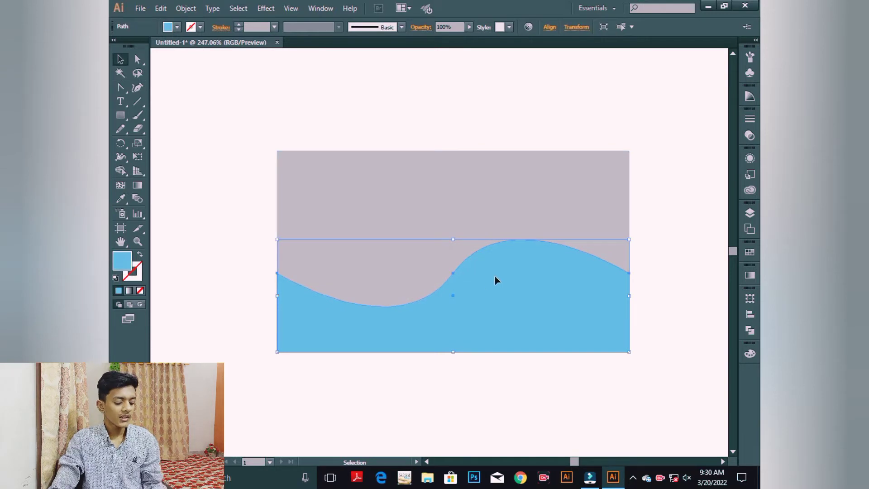
Paste a copy of the wave in front and recolour it pale blue-grey B5D4CE.
key("a")
key("v")
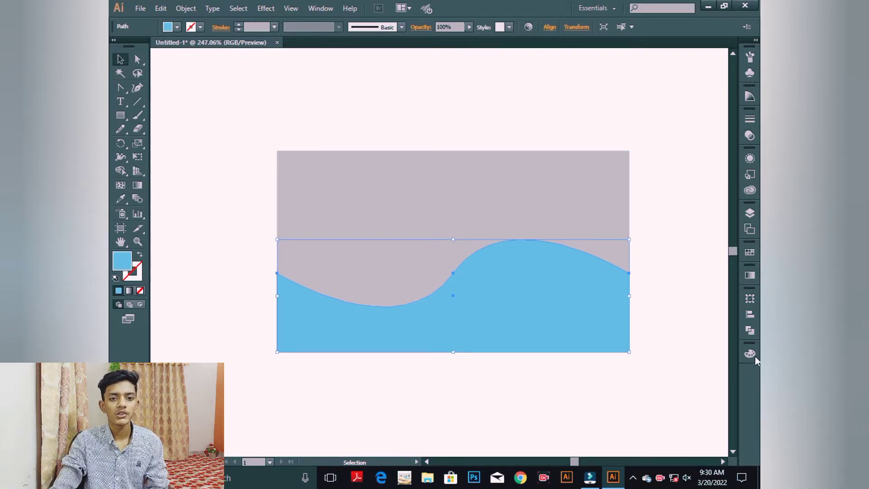
left_click(750, 330)
key("ctrl+shift+a")
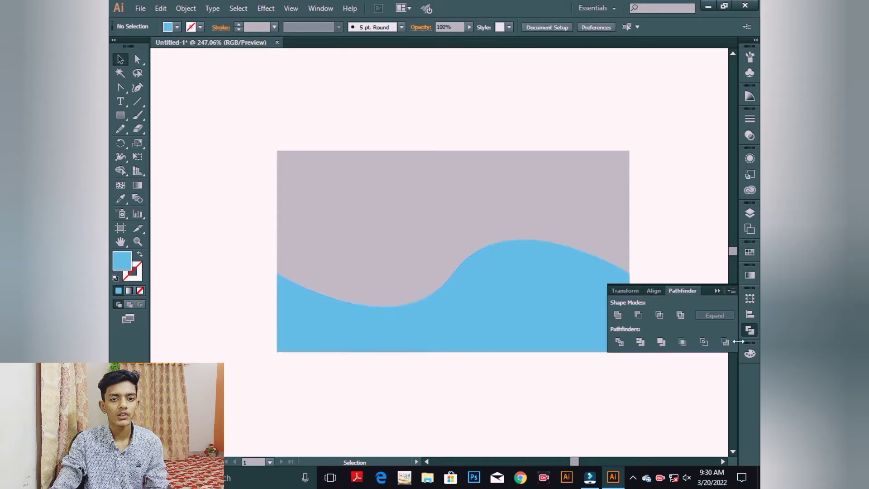
left_click(750, 353)
left_click(553, 297)
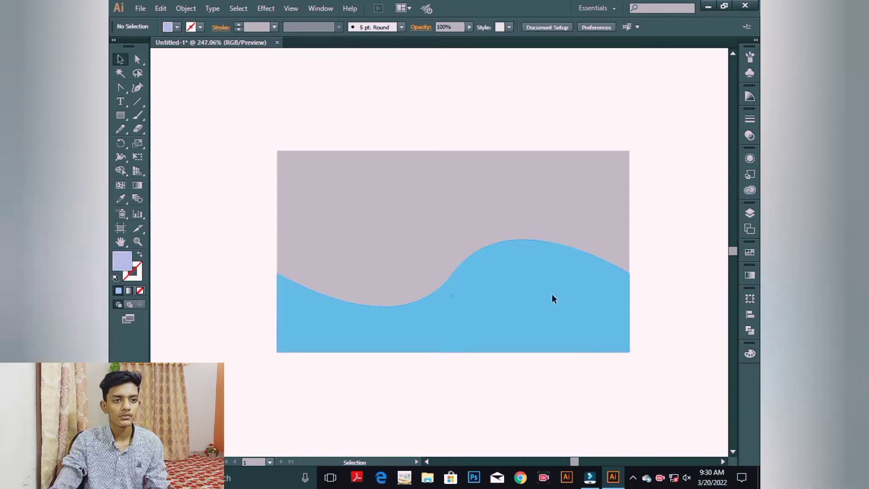
left_click(751, 354)
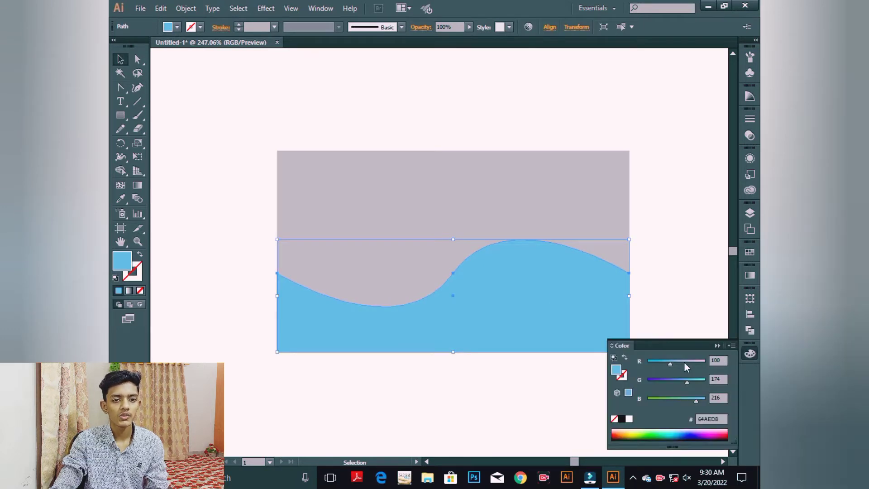
left_click_drag(673, 367, 679, 371)
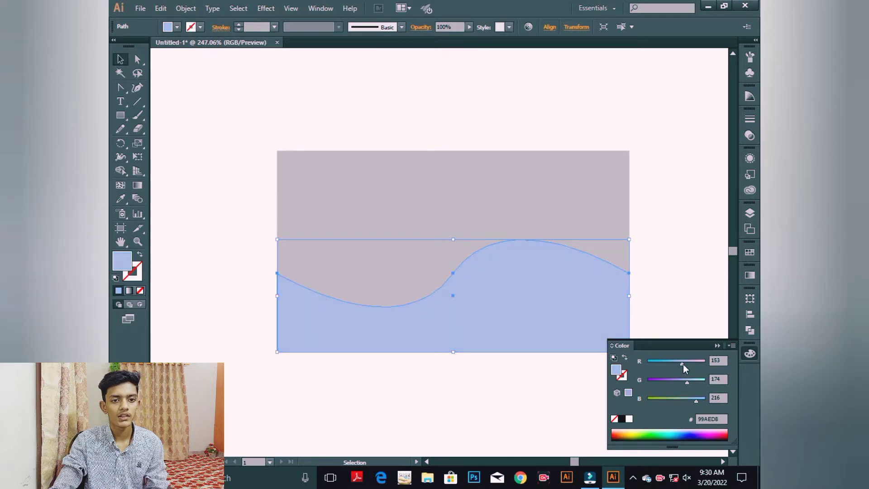
left_click_drag(688, 383, 696, 383)
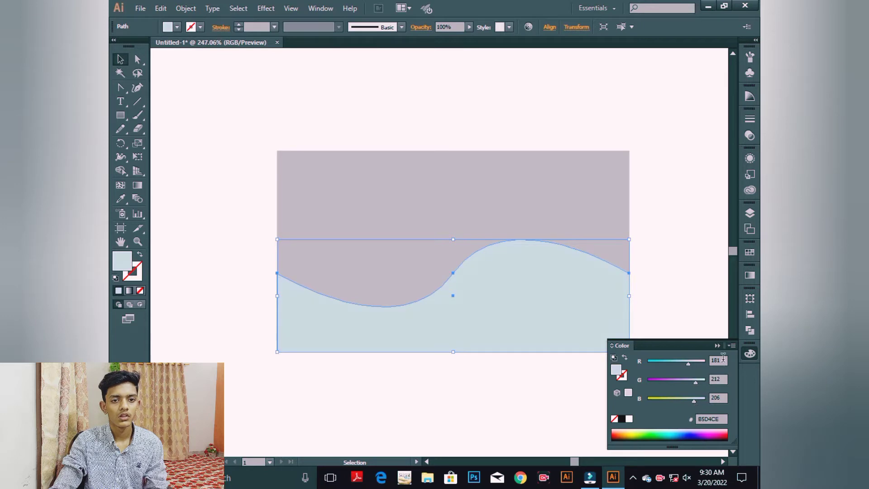
left_click(720, 346)
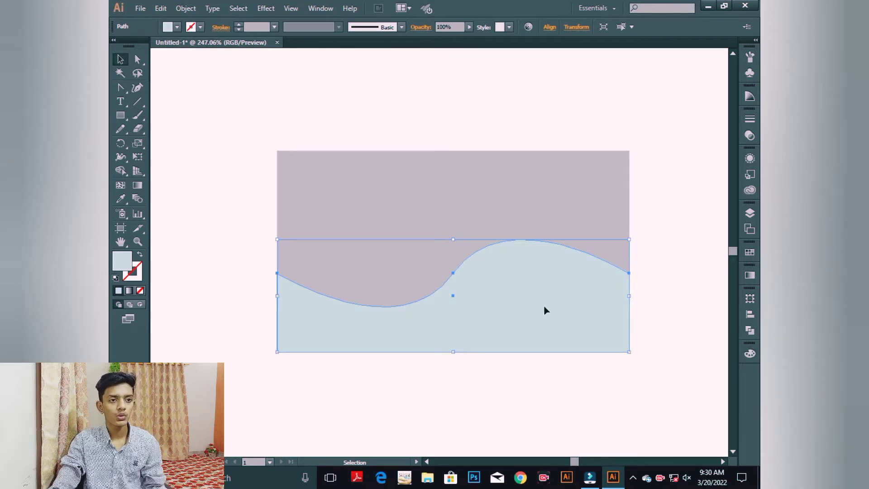
Shift the pale wave copy up and send it backward behind the blue wave.
left_click_drag(545, 311, 549, 302)
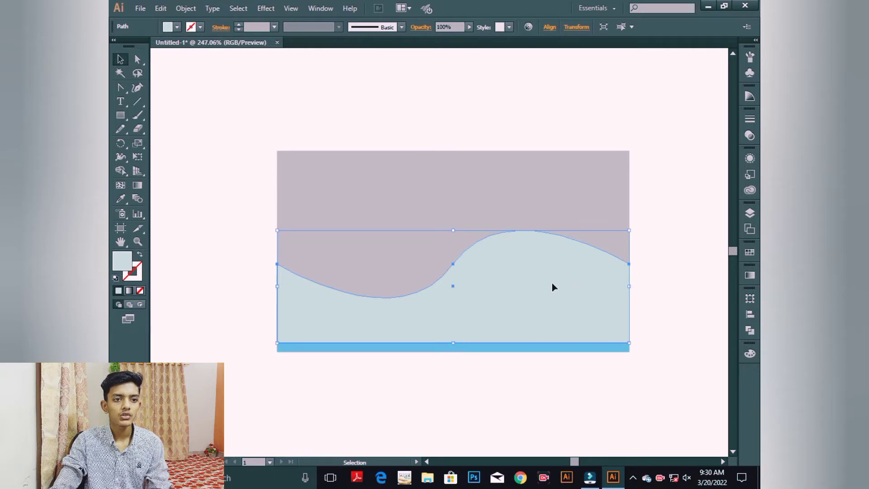
right_click(564, 288)
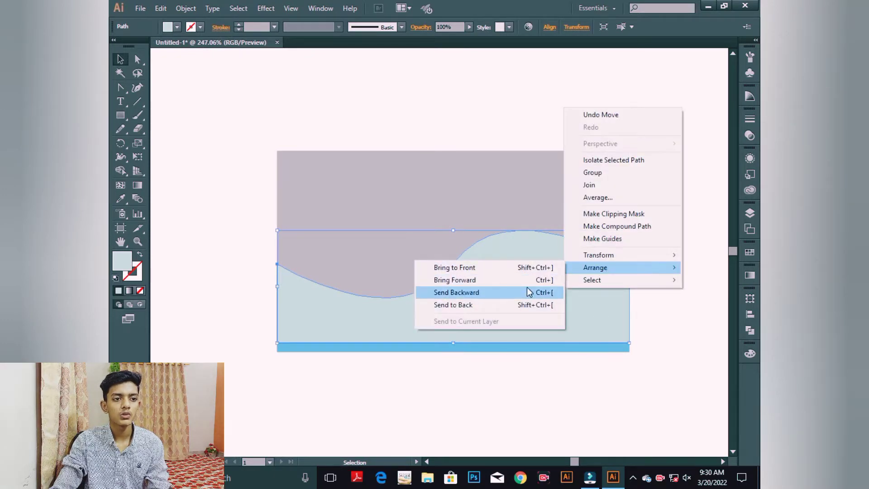
left_click(528, 292)
key("ctrl+shift+a")
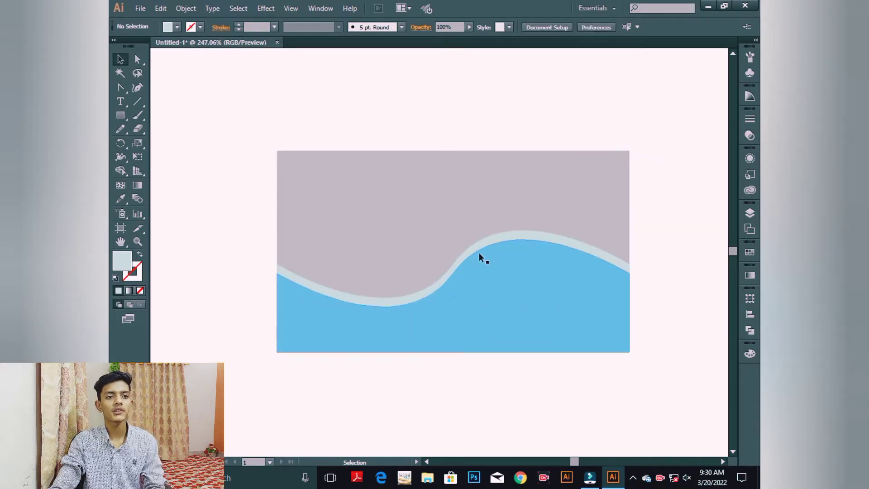
Undo an accidental rotation of the blue wave.
left_click(564, 252)
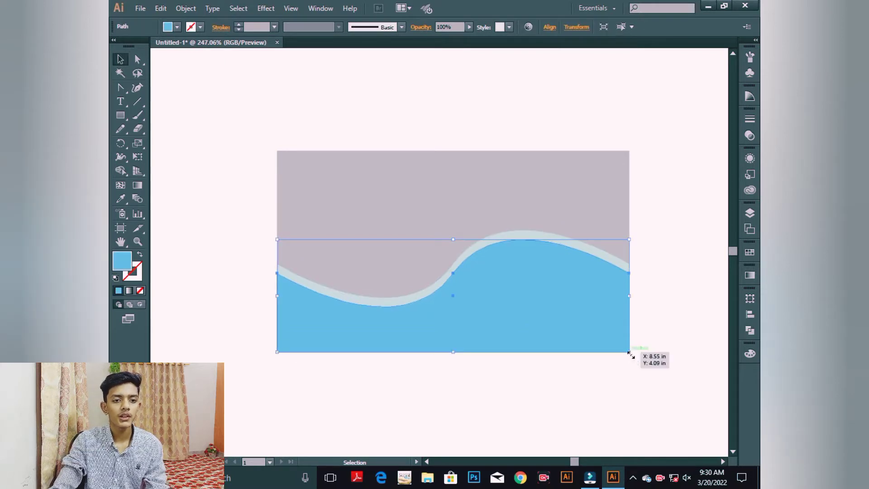
left_click_drag(633, 356, 626, 360)
left_click(681, 303)
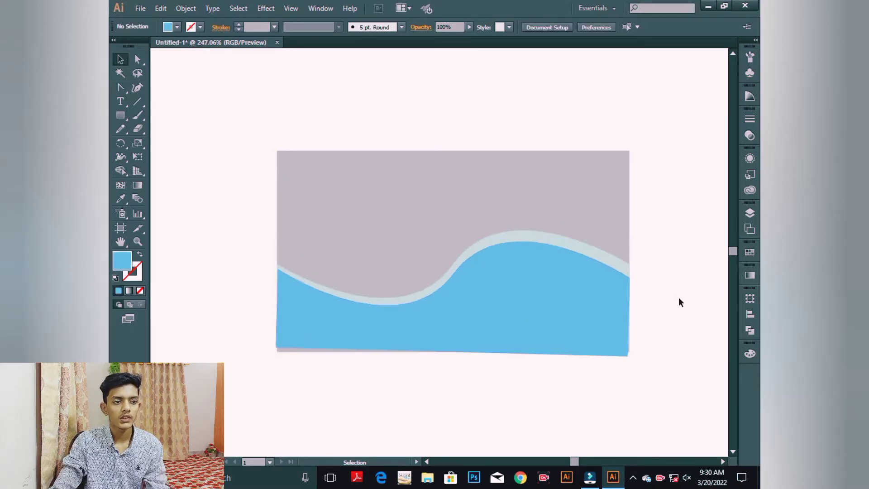
key("ctrl+z")
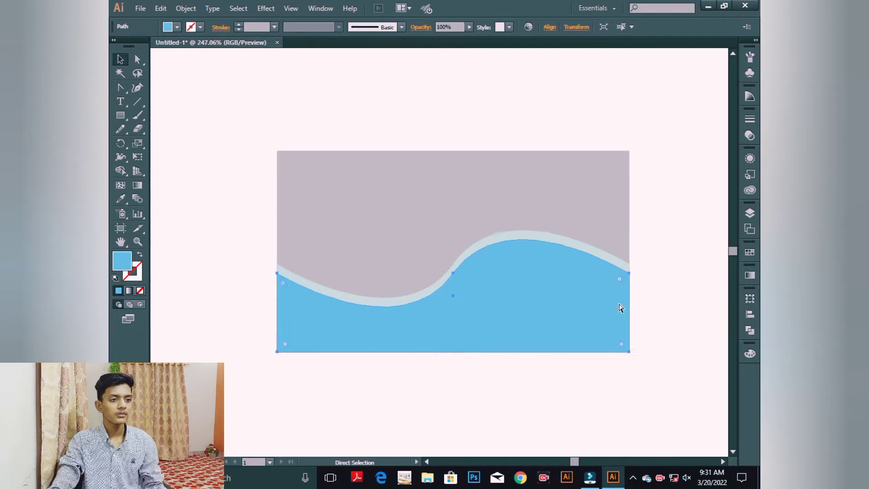
Rotate the pale wave band about 3.32° and check the tilt.
left_click(596, 250)
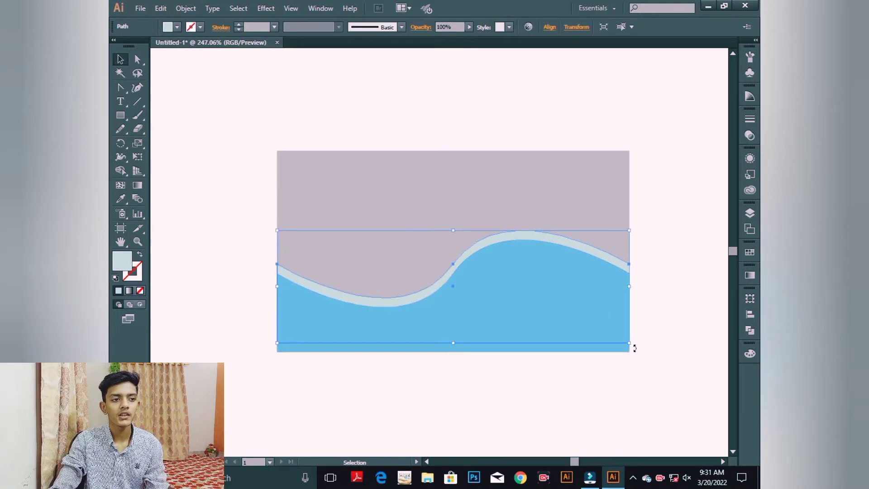
left_click_drag(635, 347, 643, 345)
left_click(189, 73)
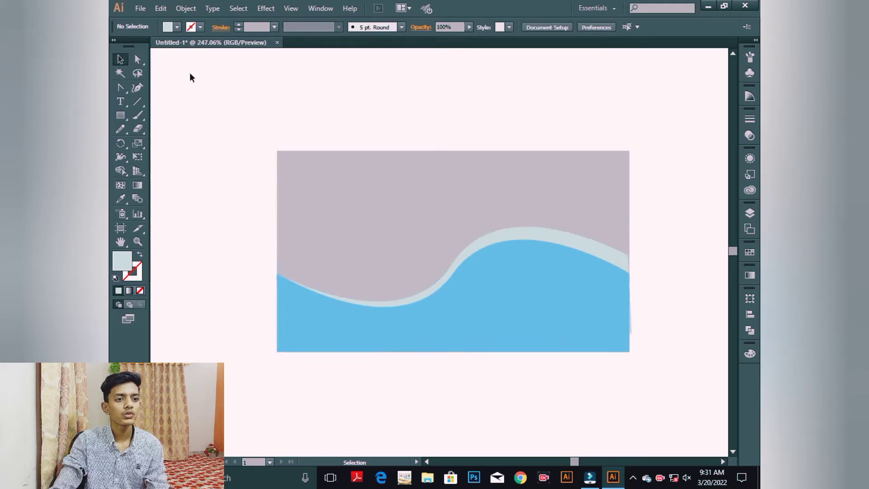
left_click(629, 331)
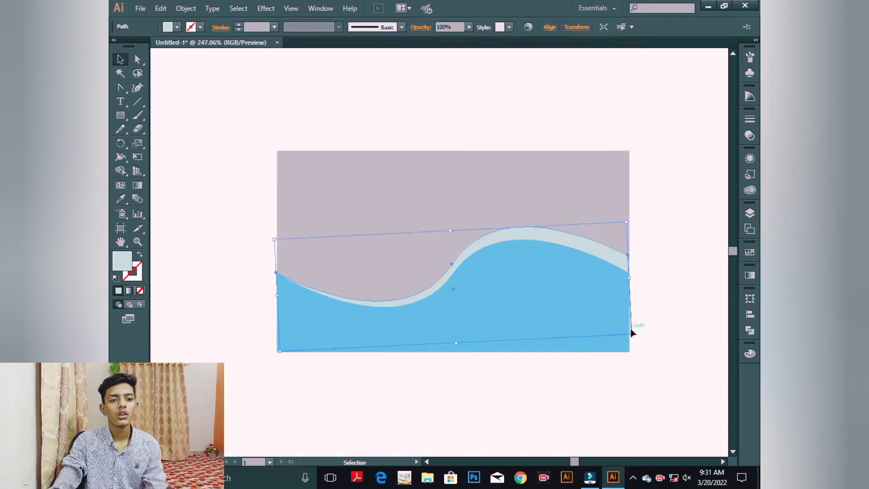
left_click(688, 308)
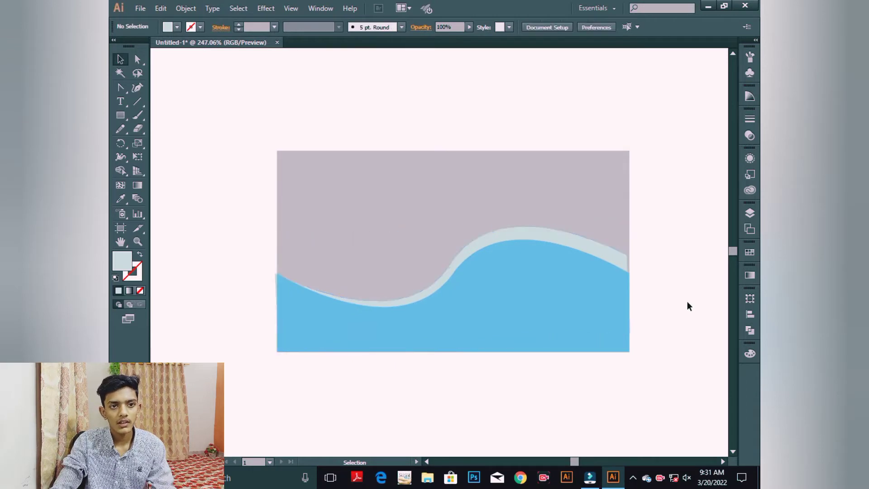
left_click(624, 260)
left_click(654, 290)
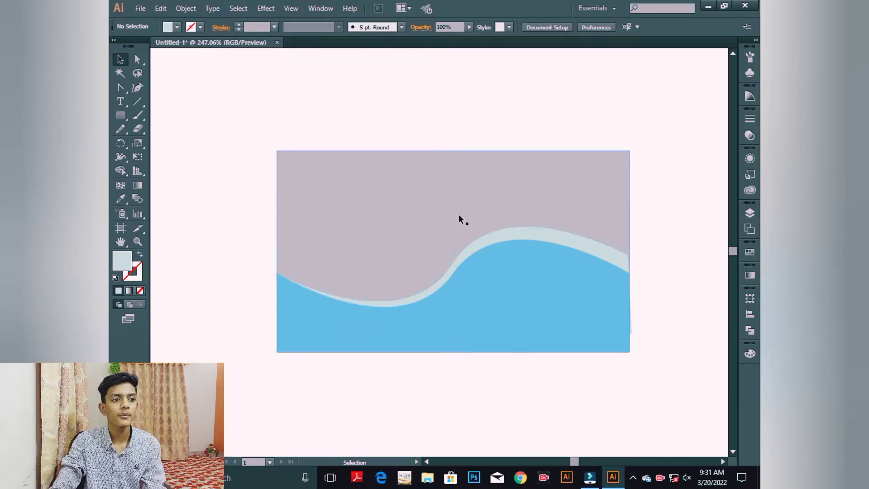
Zoom in on the card's right edge and select the wave shapes there.
scroll(575, 295, "up", 3)
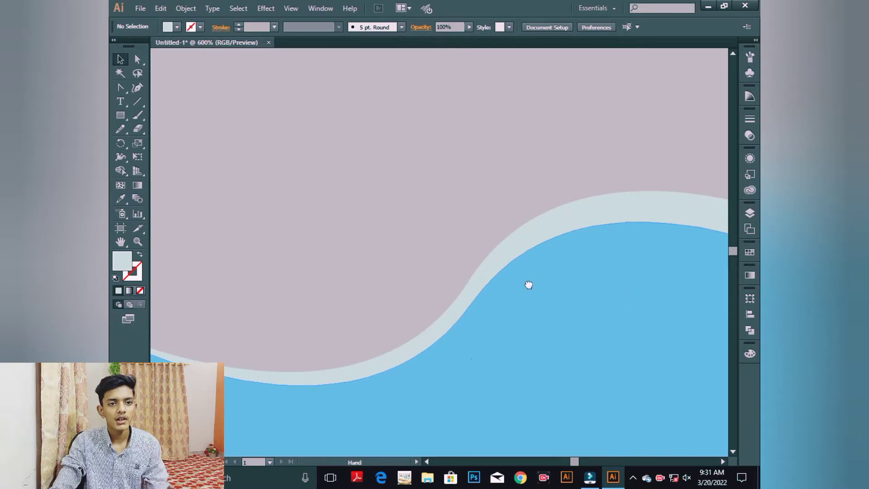
scroll(529, 285, "right", 5)
left_click_drag(564, 268, 382, 324)
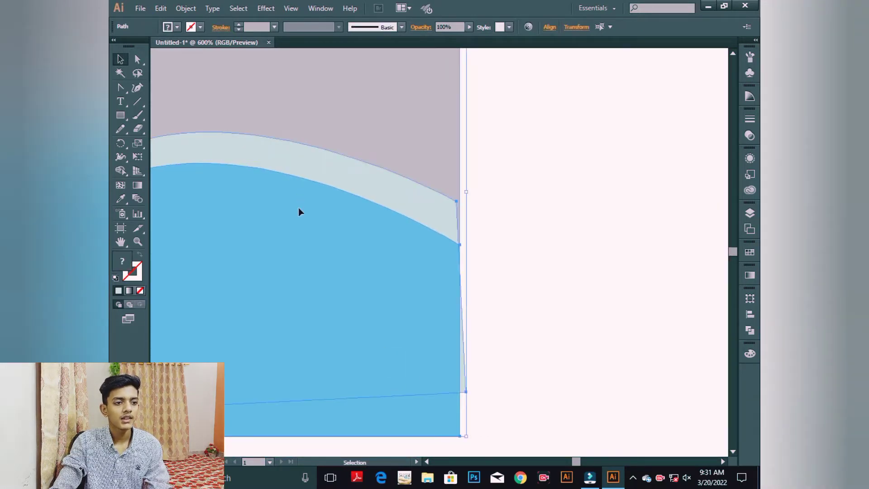
left_click(186, 143)
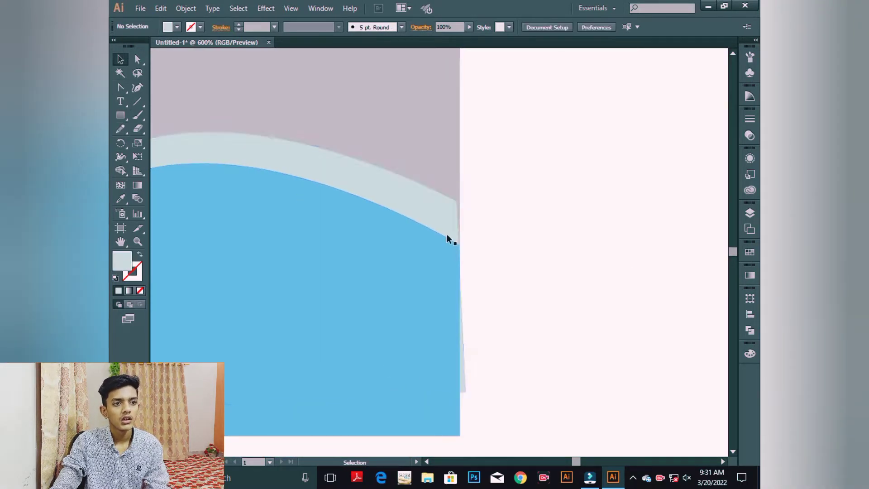
scroll(498, 224, "left", 3)
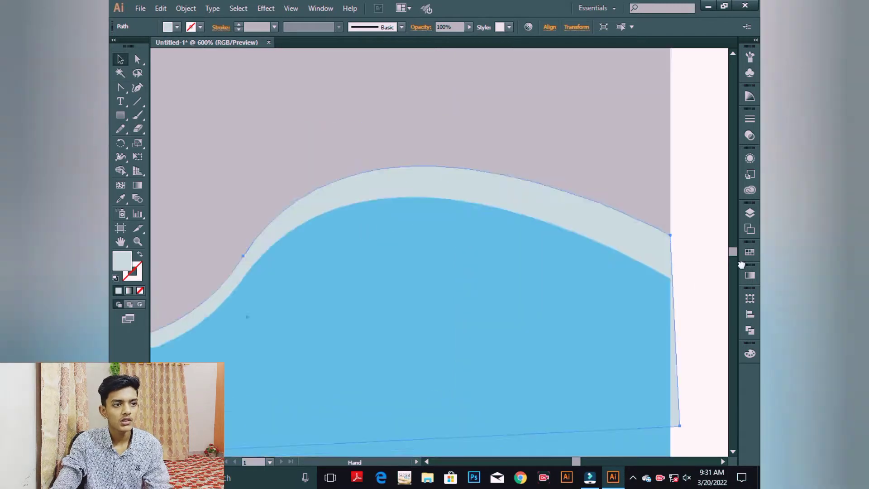
scroll(452, 223, "left", 2)
mouse_move(452, 224)
left_mouse_down()
mouse_move(671, 140)
mouse_move(201, 163)
mouse_move(357, 220)
mouse_move(201, 217)
left_mouse_up()
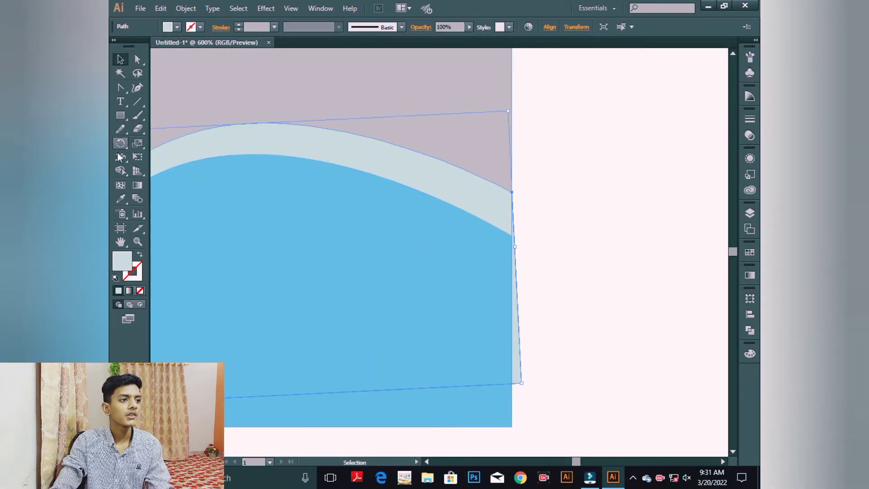
Remove the wave sliver overhanging the card's right edge with the Shape Builder tool.
left_click(116, 171)
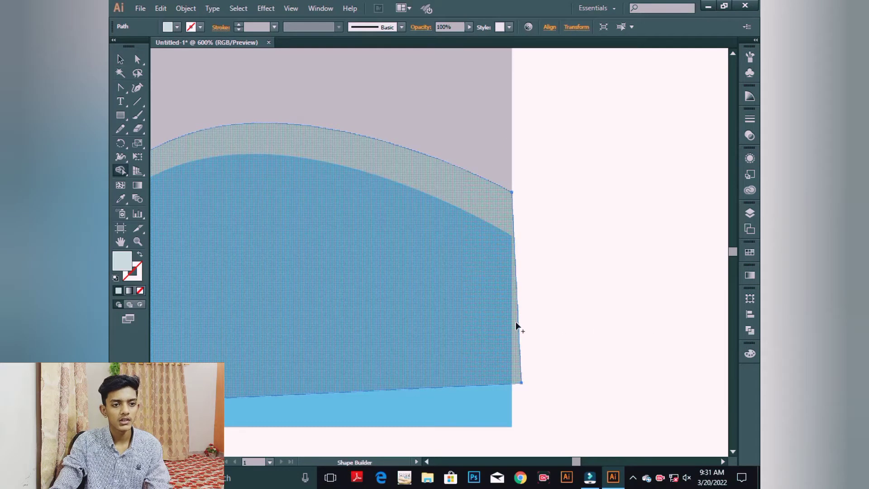
left_click(120, 60)
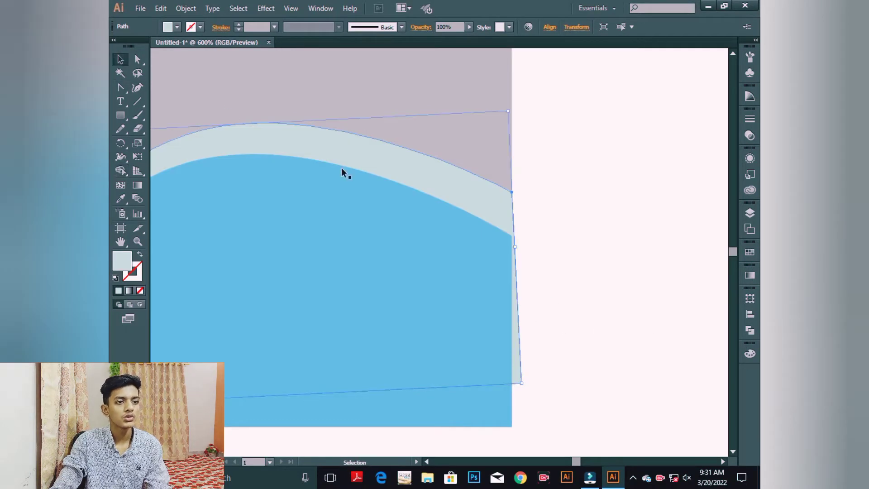
left_click_drag(619, 267, 519, 382)
left_click_drag(314, 381, 457, 354)
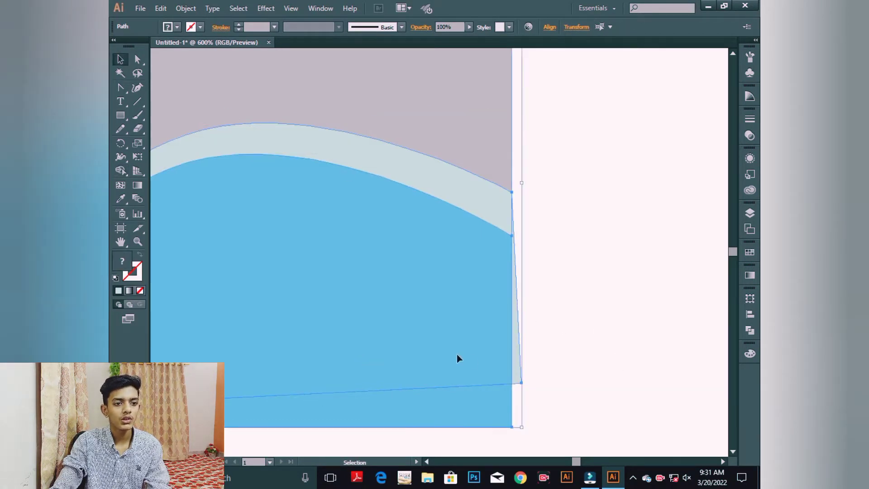
left_click(120, 170)
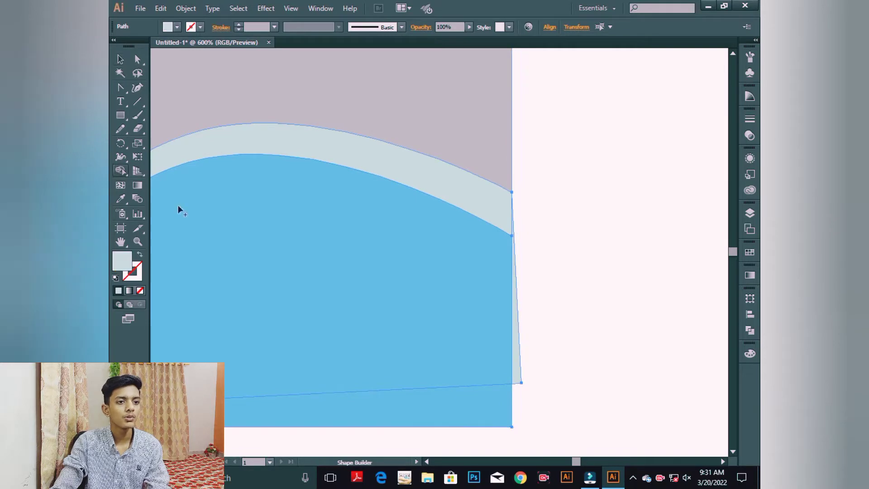
left_click(516, 329, "alt")
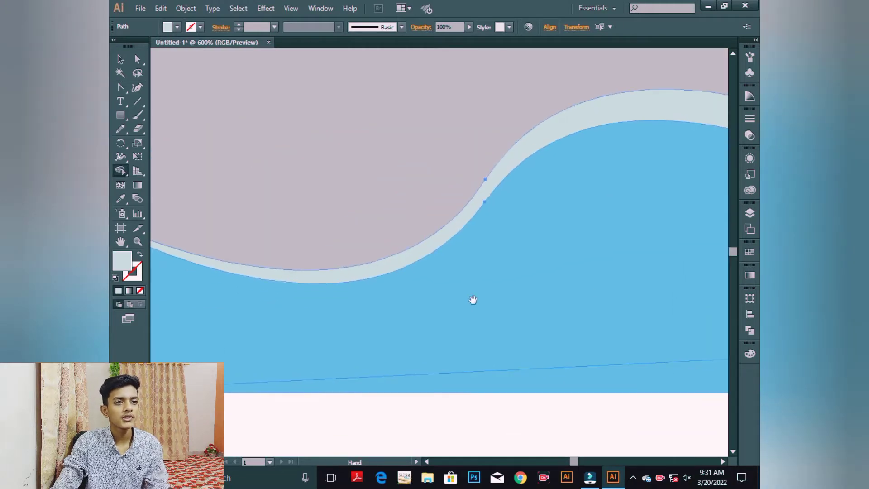
Zoom out to the whole card, dismiss an error message and deselect everything.
mouse_move(473, 301)
left_mouse_down()
mouse_move(668, 317)
mouse_move(457, 278)
mouse_move(457, 268)
left_mouse_up()
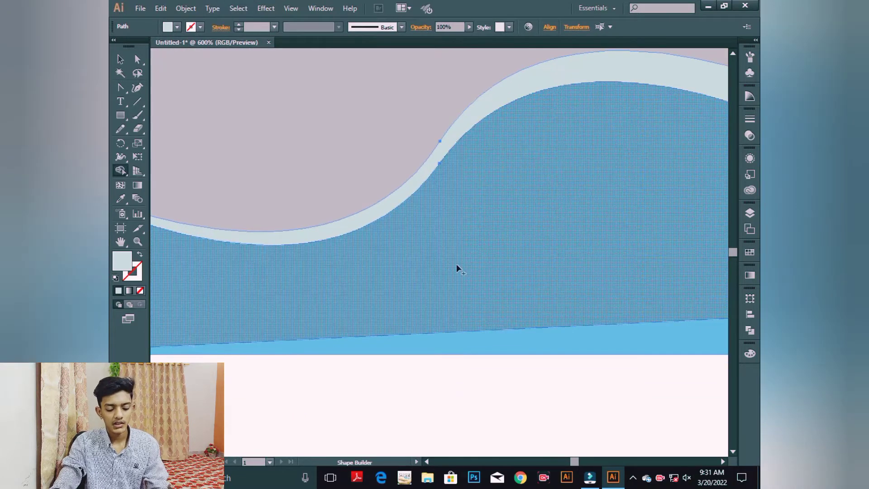
key("ctrl+minus")
key("minus")
left_click(558, 282)
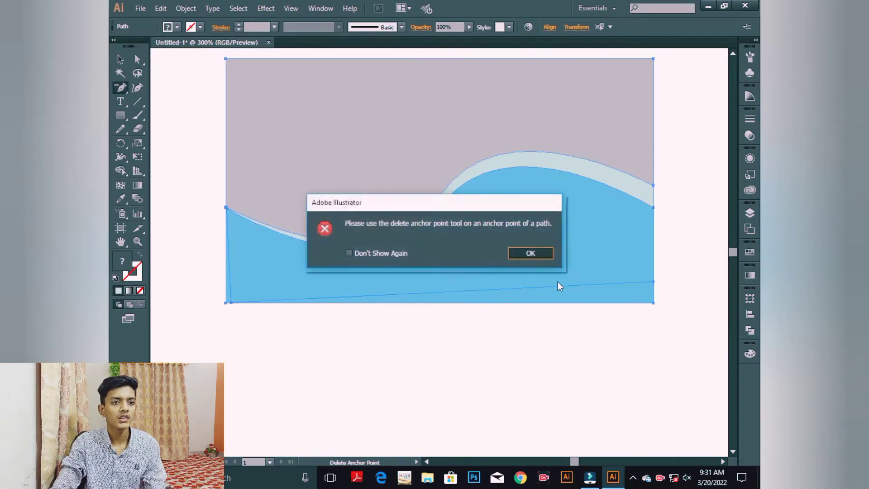
left_click(538, 253)
left_click(120, 59)
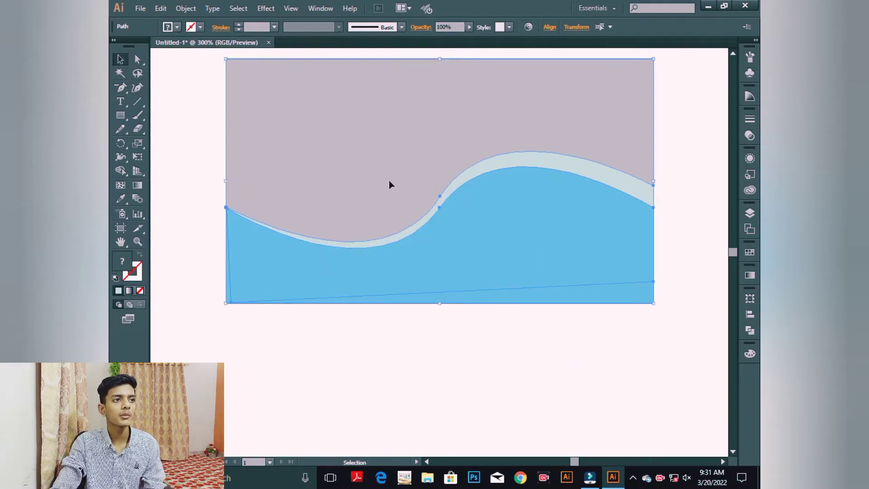
scroll(394, 200, "up", 3)
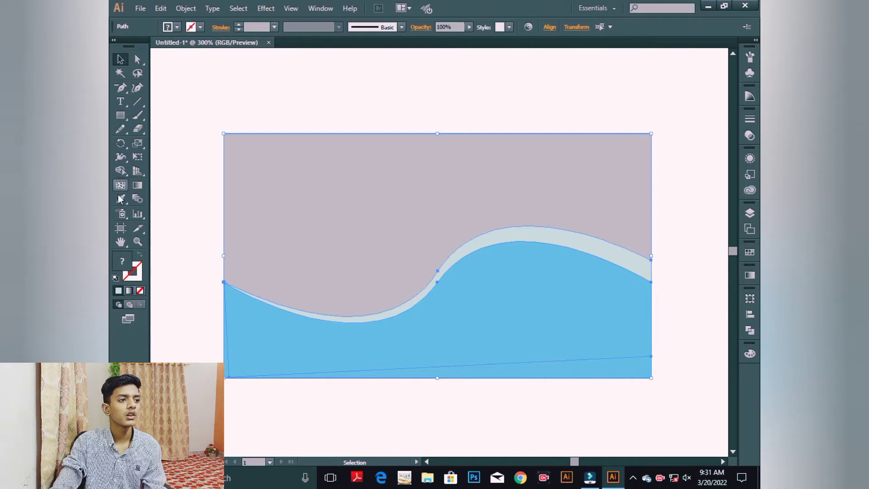
left_click(245, 87)
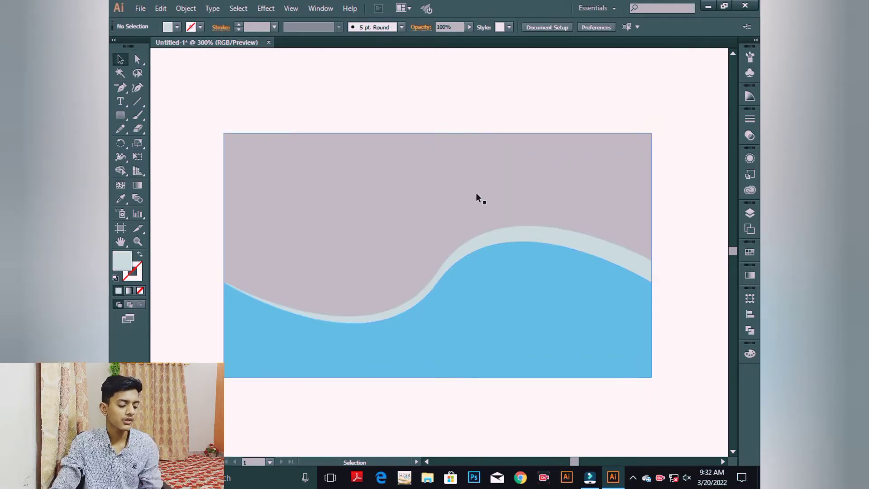
Draw a 0.71 by 0.4 in rounded rectangle above the card with 0.22 in corners.
left_click_drag(121, 115, 172, 126)
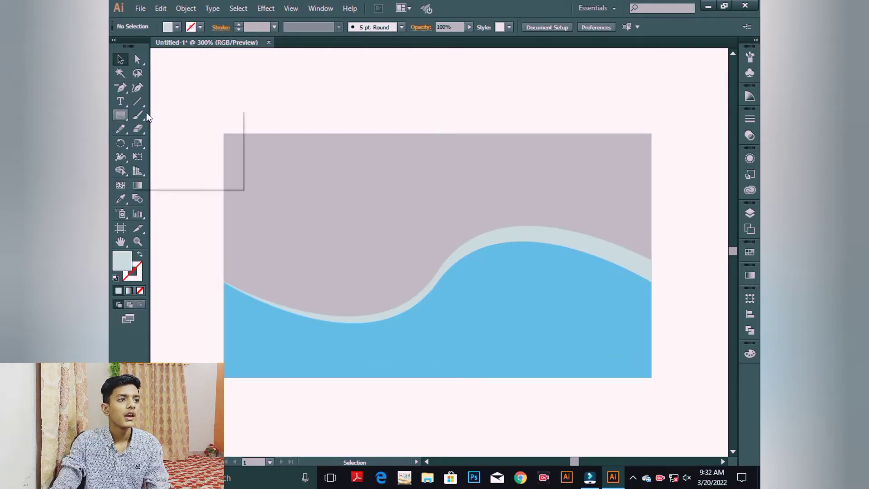
left_click_drag(243, 70, 333, 128)
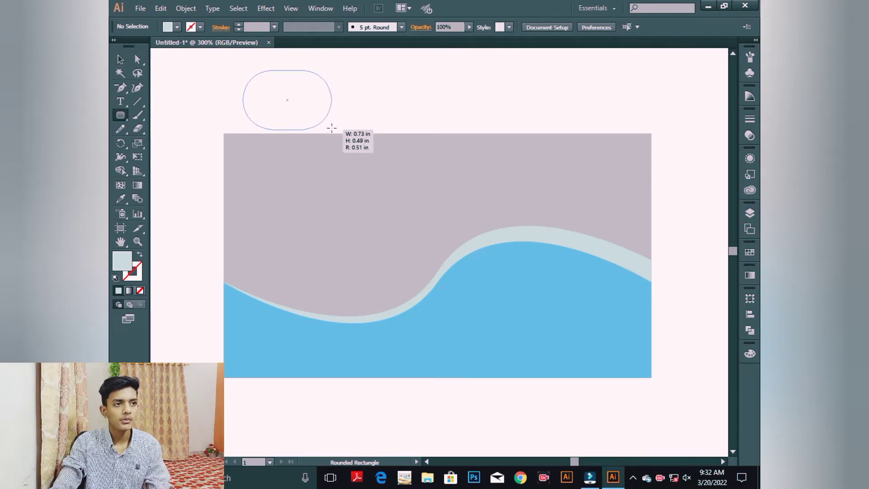
left_click_drag(333, 128, 327, 125)
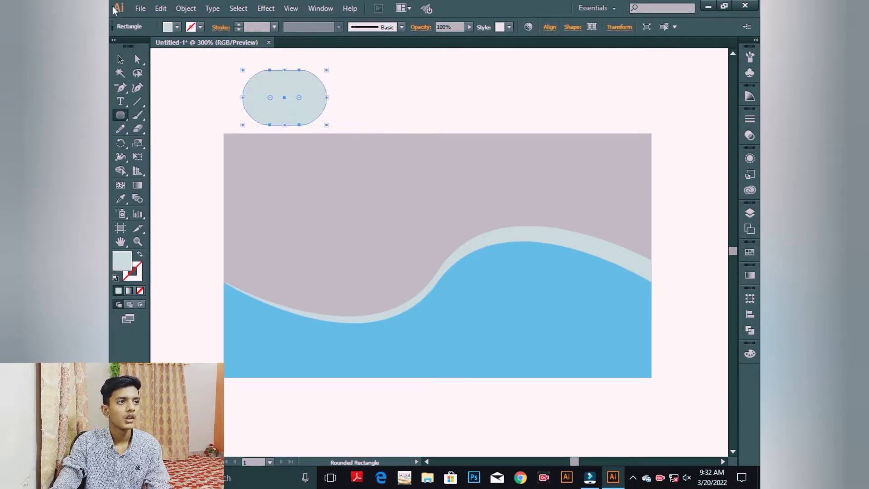
left_click(135, 57)
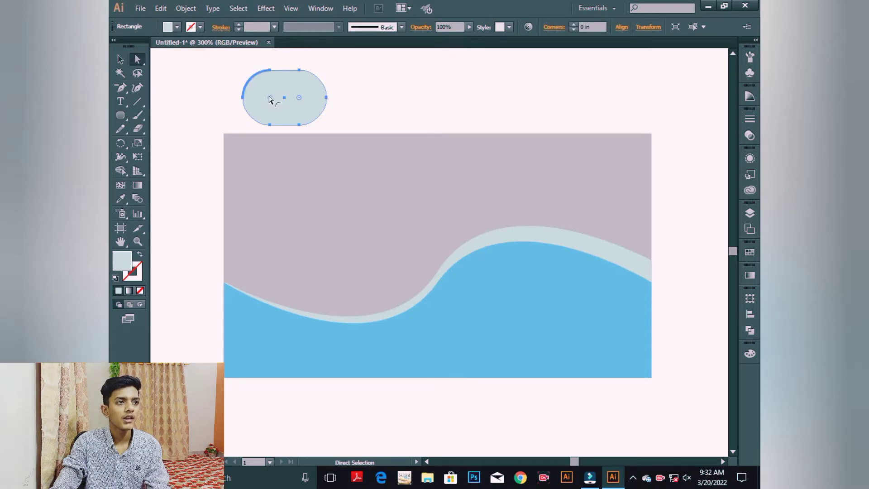
mouse_move(273, 98)
left_mouse_down()
mouse_move(302, 100)
mouse_move(291, 101)
left_mouse_up()
mouse_move(213, 72)
left_mouse_down()
mouse_move(326, 113)
mouse_move(292, 97)
left_mouse_up()
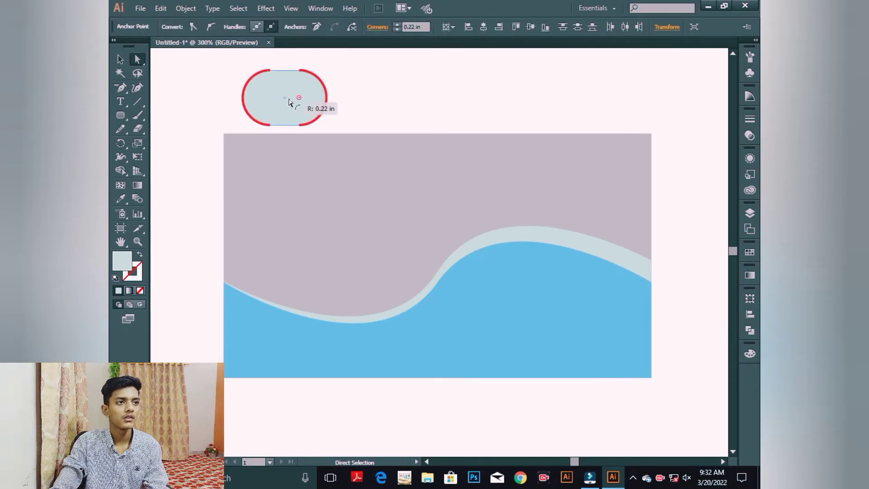
left_click(345, 87)
Add the 'logo' text above the card.
key("v")
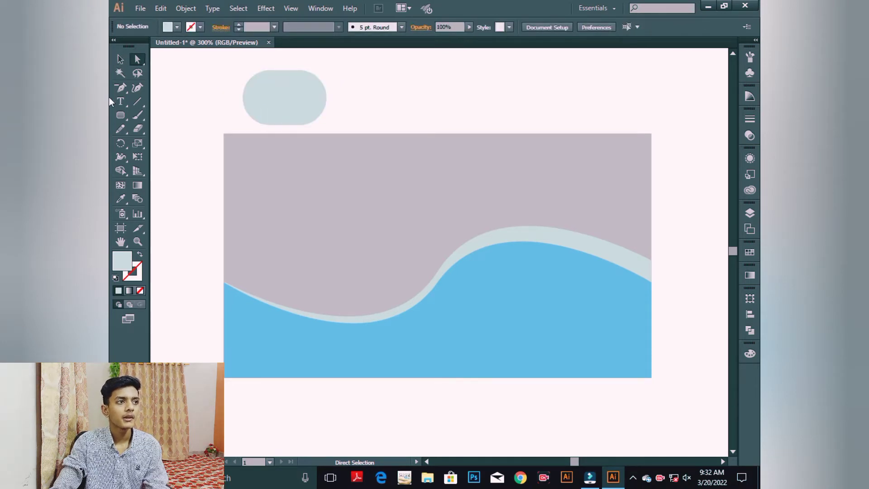
left_click(121, 102)
left_click(459, 73)
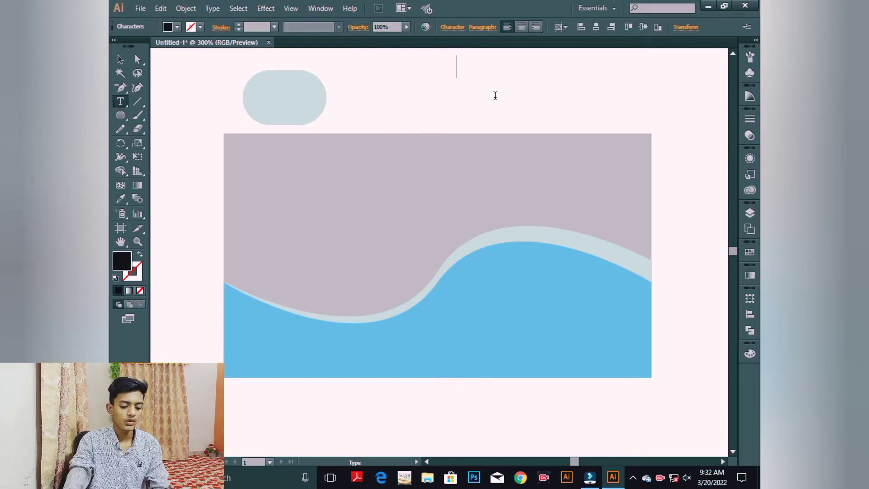
scroll(495, 95, "up", 1)
type("logo")
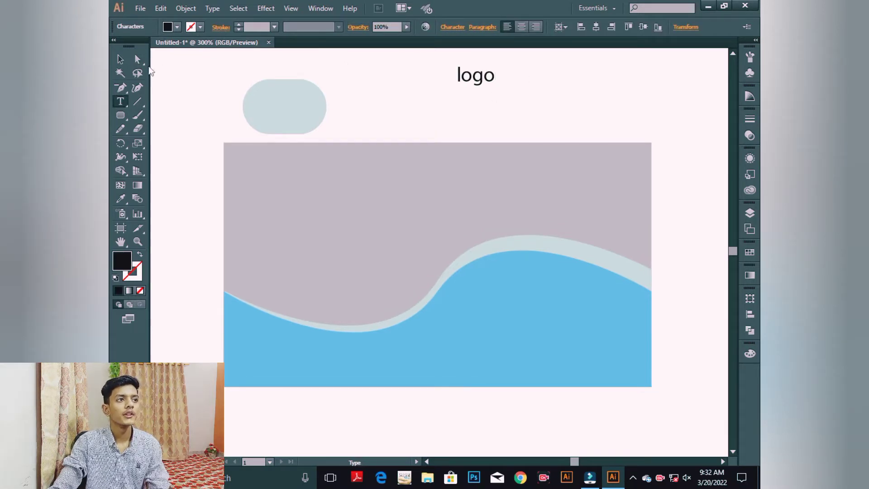
left_click(120, 59)
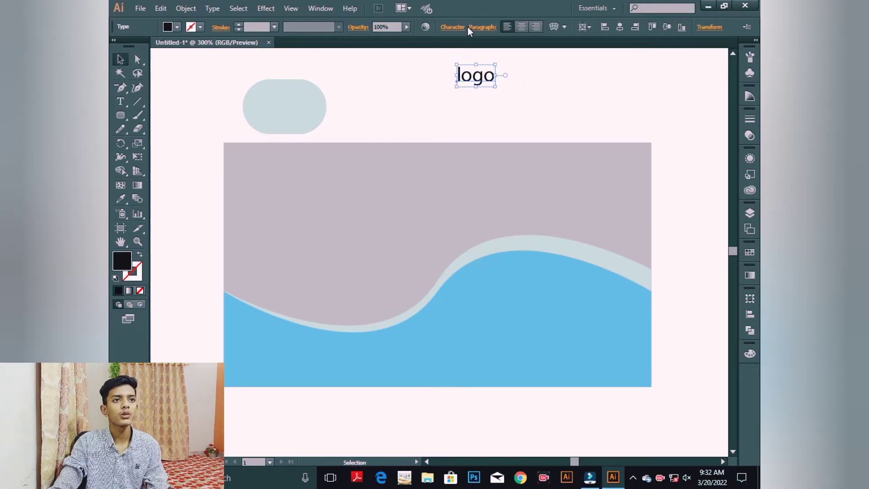
Try Mistral and Modern No. 20 for the logo text, settling on Minion Pro.
left_click(453, 27)
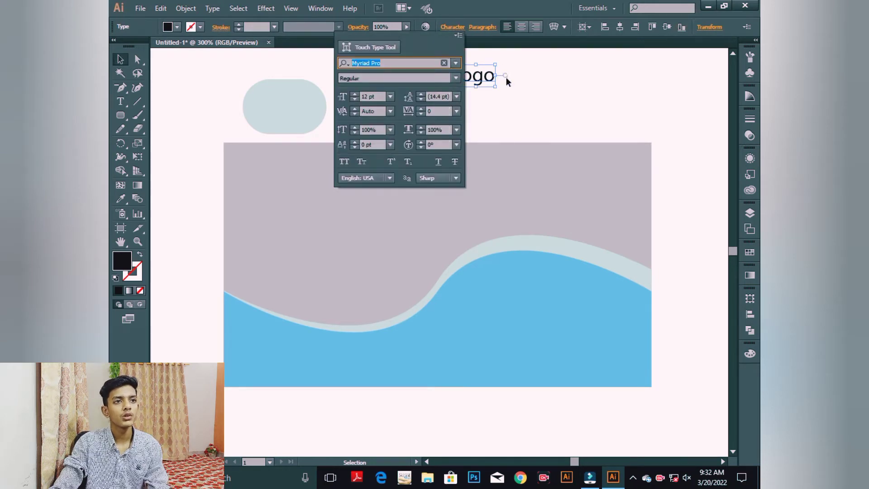
left_click(456, 64)
left_click(493, 108)
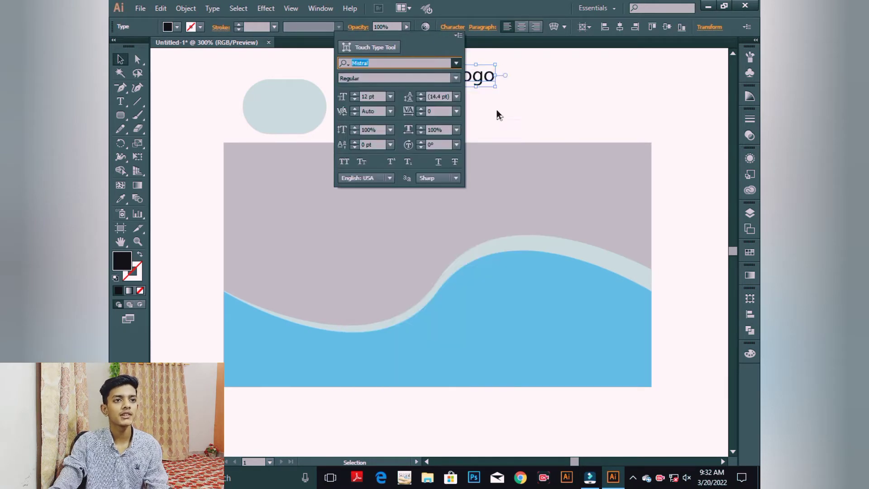
left_click(459, 63)
left_click(479, 116)
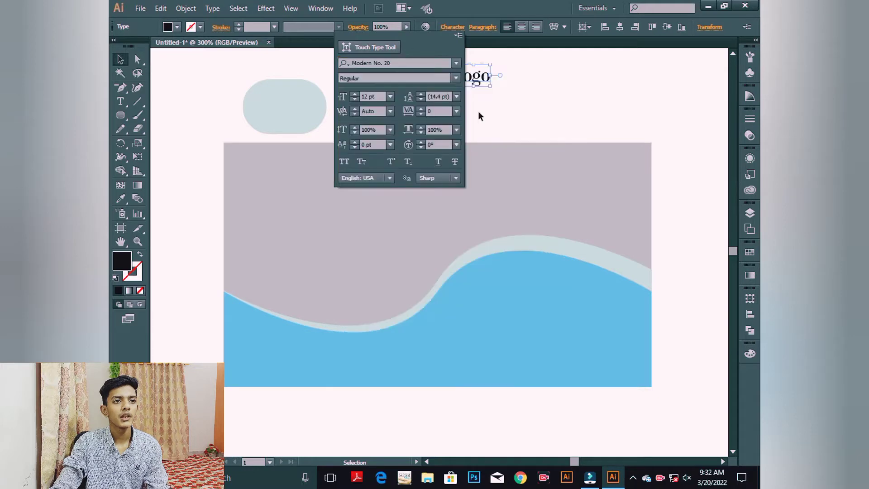
left_click(453, 27)
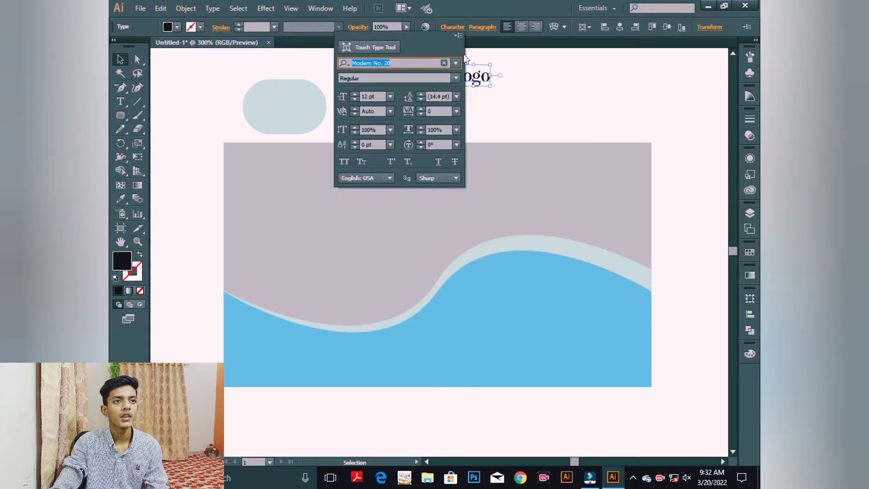
left_click(456, 63)
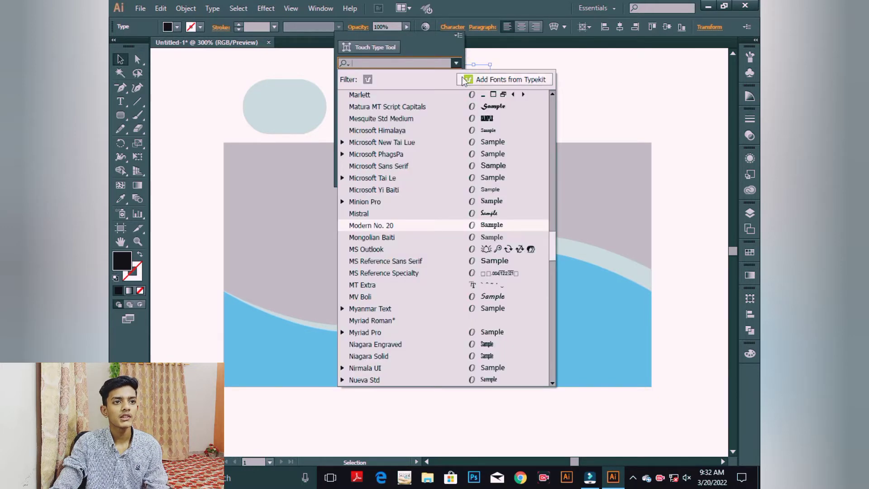
left_click(505, 200)
Move the logo text onto the pill shape and select both together.
left_click(543, 87)
left_click_drag(477, 80, 291, 110)
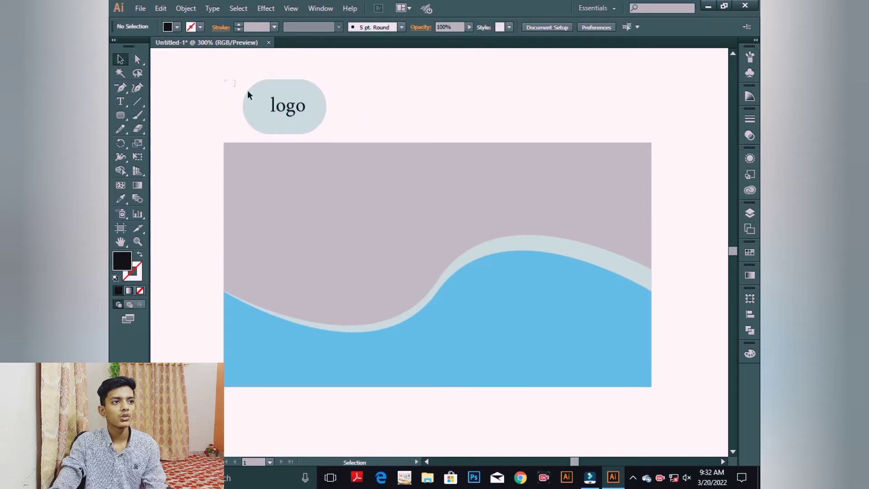
left_click_drag(262, 54, 224, 118)
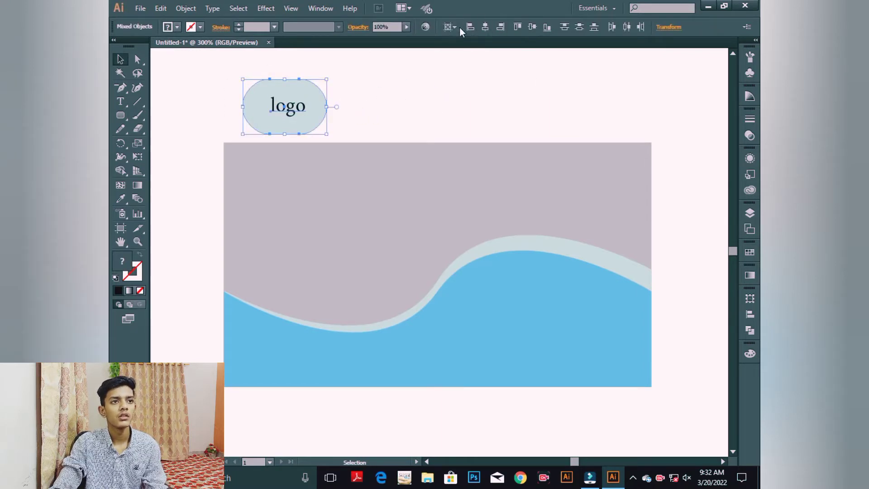
Centre the logo text horizontally on its pill shape, aligning the objects to each other.
left_click(460, 27)
left_click(460, 39)
left_click(484, 28)
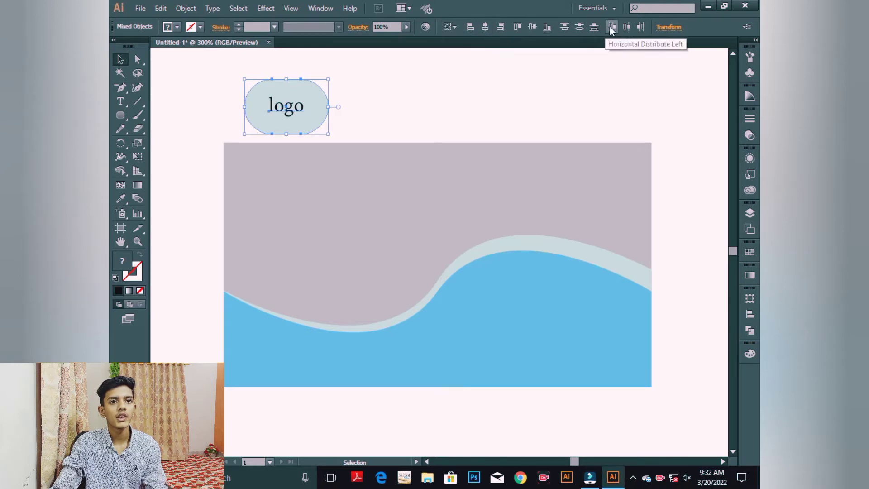
Reshape the pill, then move the pill and text together into the card's top-left corner.
left_click(425, 108)
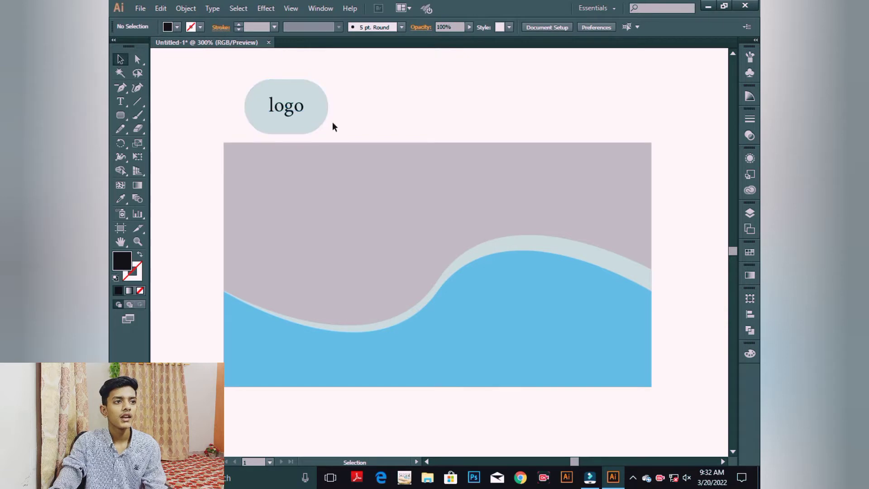
left_click(320, 109)
left_click_drag(329, 135, 333, 132)
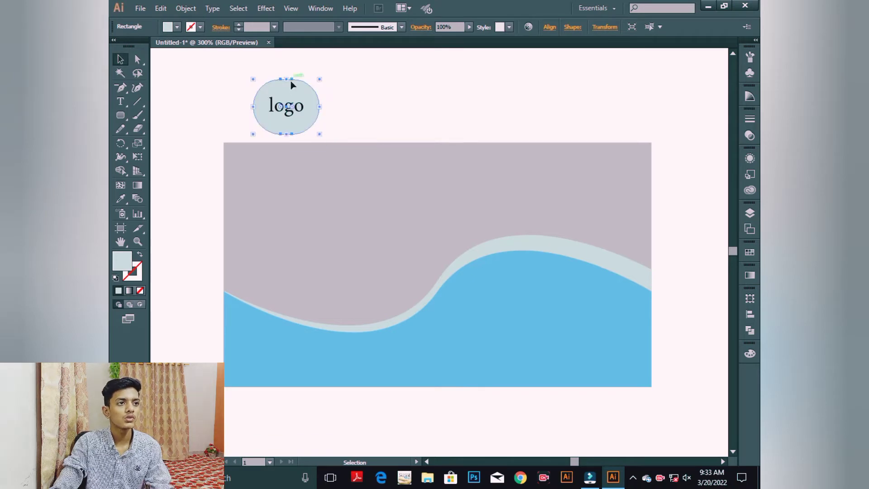
left_click_drag(203, 72, 355, 106)
mouse_move(288, 126)
left_mouse_down()
mouse_move(276, 184)
mouse_move(333, 175)
mouse_move(308, 176)
left_mouse_up()
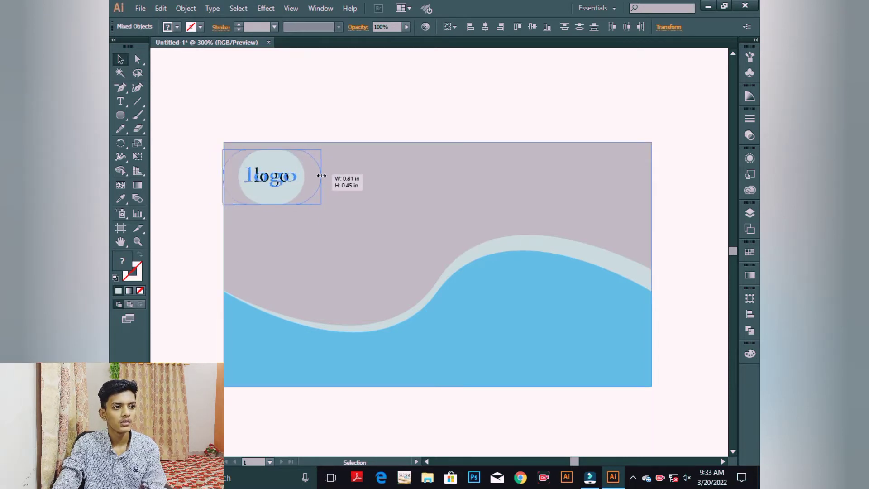
Widen the logo's pill shape to the right and enlarge the logo text inside it.
left_click(319, 114)
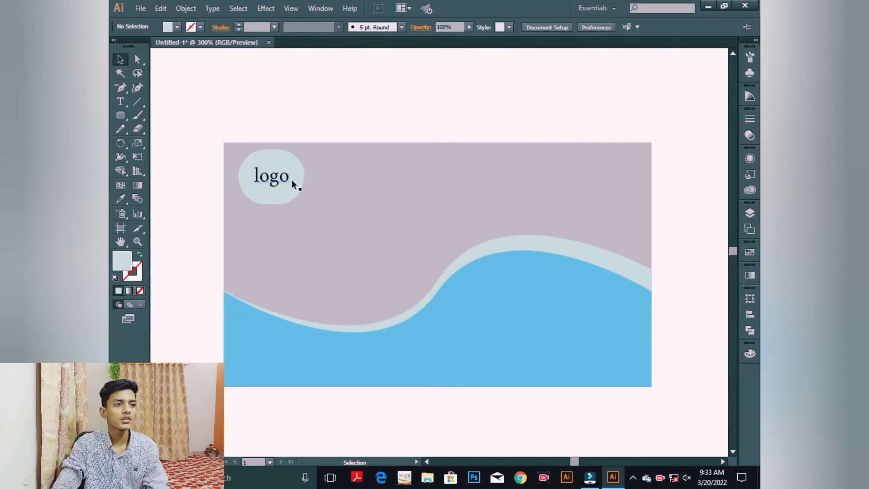
left_click(292, 179)
mouse_move(304, 180)
left_mouse_down()
mouse_move(318, 177)
mouse_move(303, 195)
mouse_move(312, 196)
left_mouse_up()
left_click(324, 126)
left_click(282, 181)
left_click(312, 196)
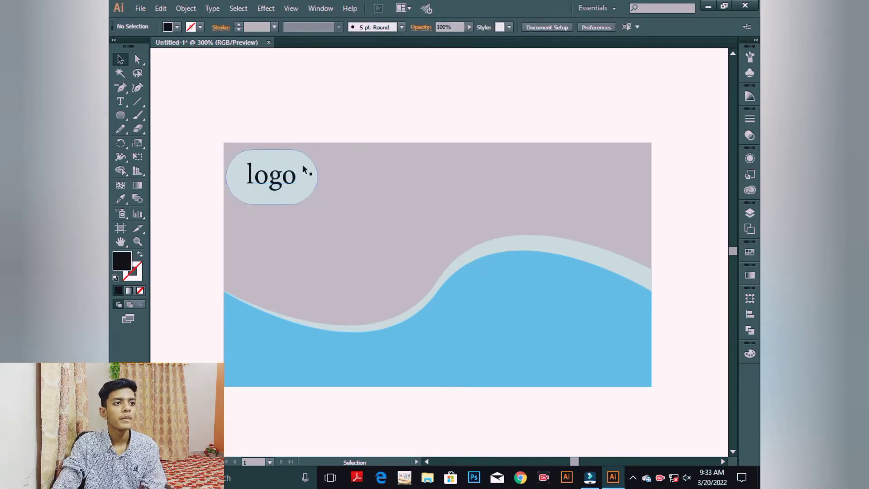
Turn the card's mauve background white with the Eyedropper.
left_click(340, 211)
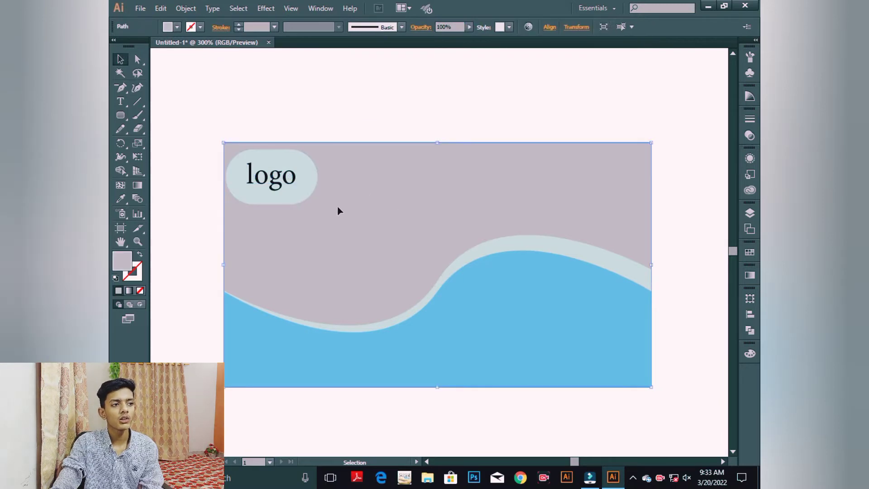
left_click(126, 198)
left_click(165, 197)
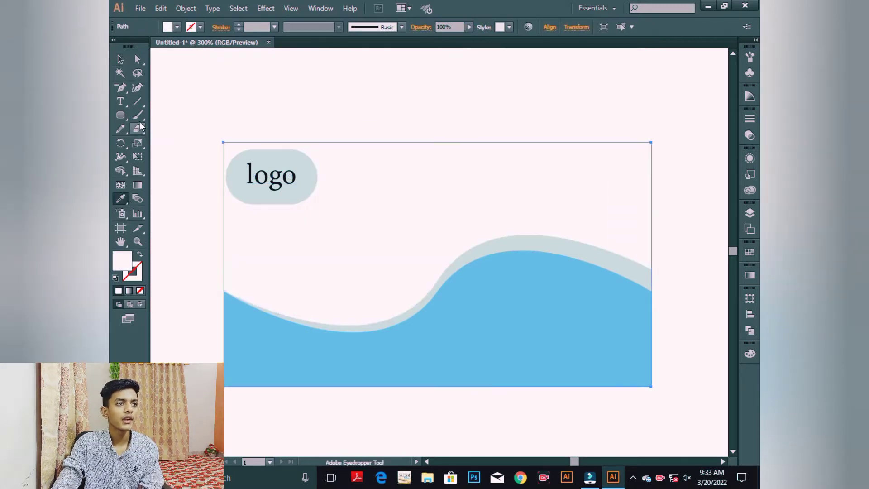
left_click(120, 59)
left_click(190, 99)
Zoom out and draw a rectangle covering the whole artboard.
key("ctrl+minus")
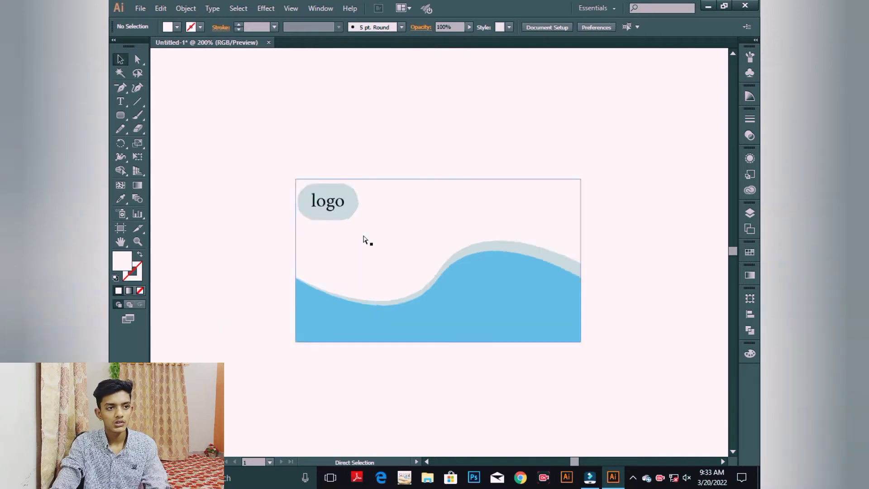
key("ctrl+minus")
key("ctrl+minus")
key("ctrl+minus")
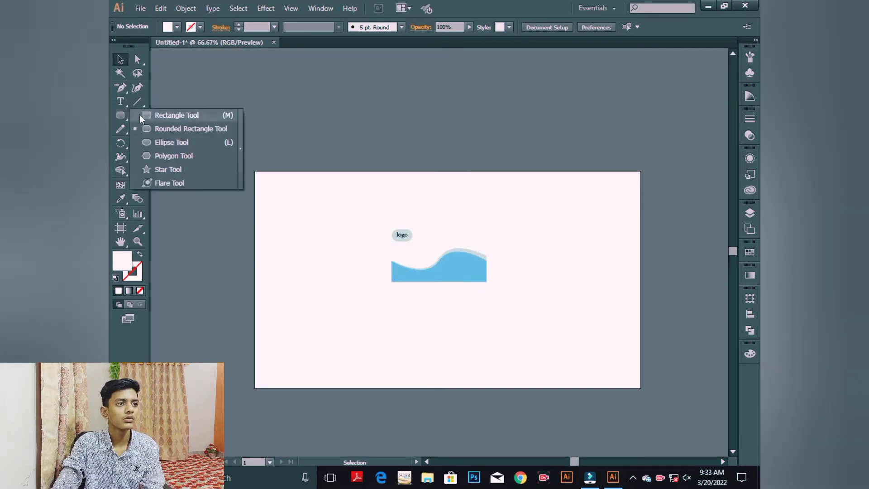
left_click_drag(126, 115, 151, 114)
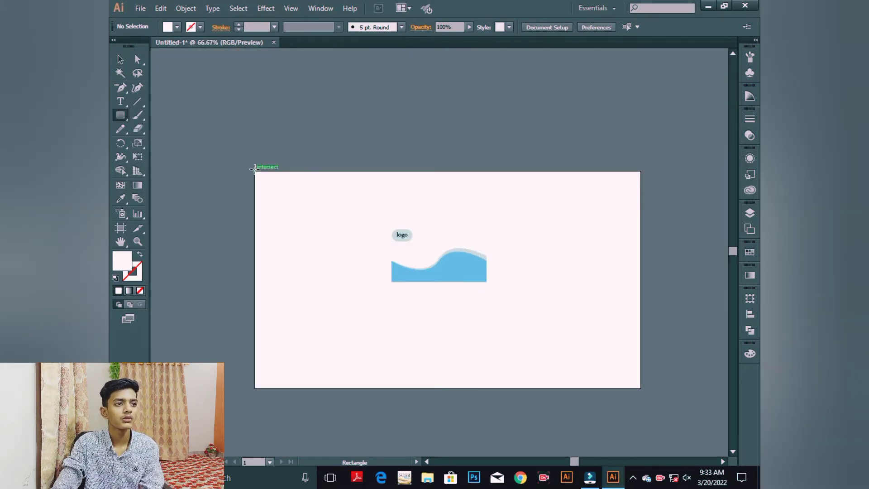
left_click_drag(254, 170, 641, 388)
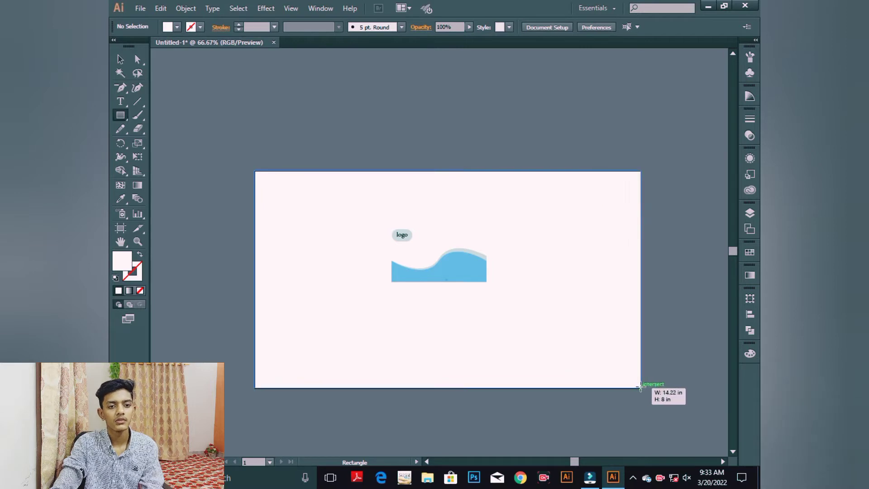
left_click_drag(641, 388, 640, 388)
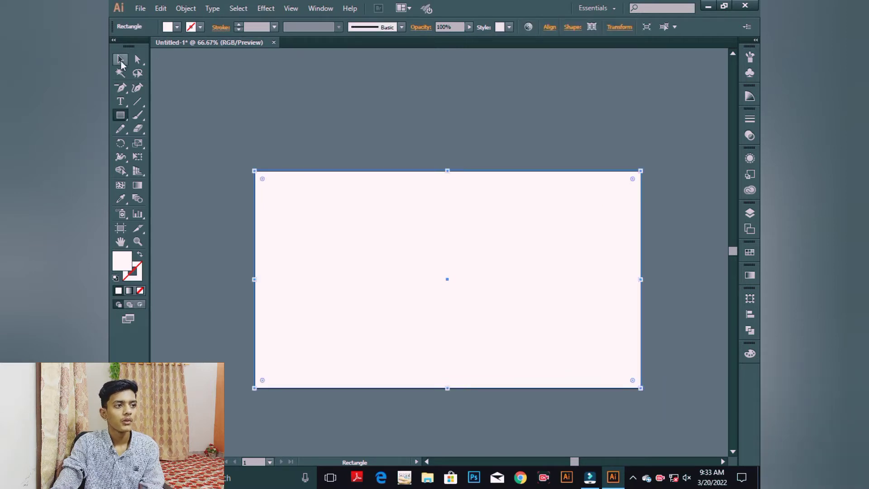
Give the artboard rectangle a solid black 000000 fill with no outline.
left_click(121, 60)
left_click(126, 276)
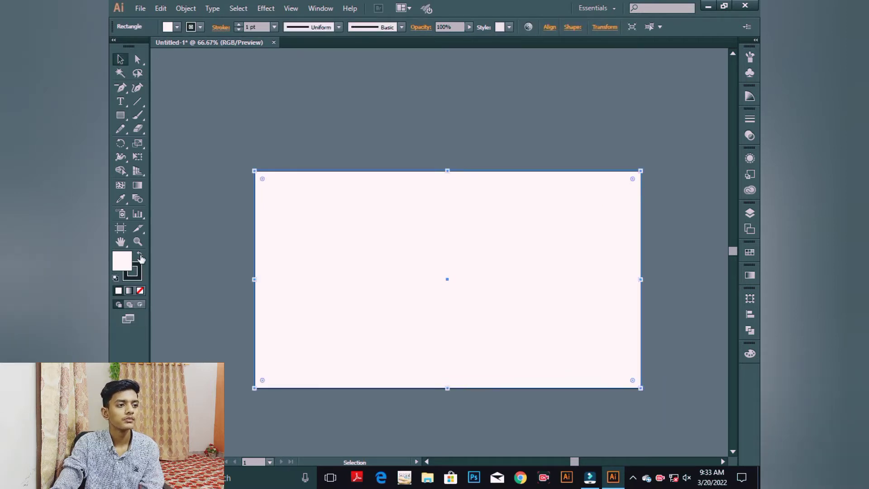
left_click(140, 256)
left_click(140, 292)
left_click(119, 258)
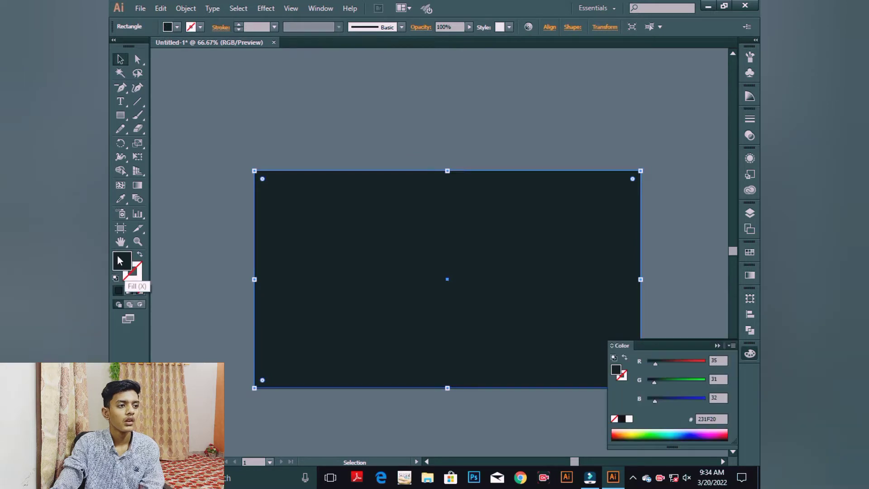
double_click(119, 261)
type("000000")
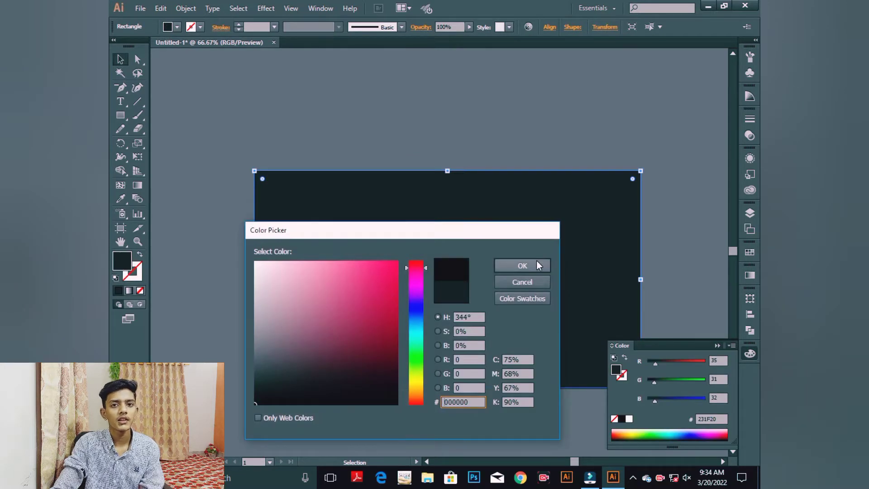
left_click(538, 265)
Send the black rectangle to the back so it sits behind the card.
left_click(518, 131)
right_click(509, 209)
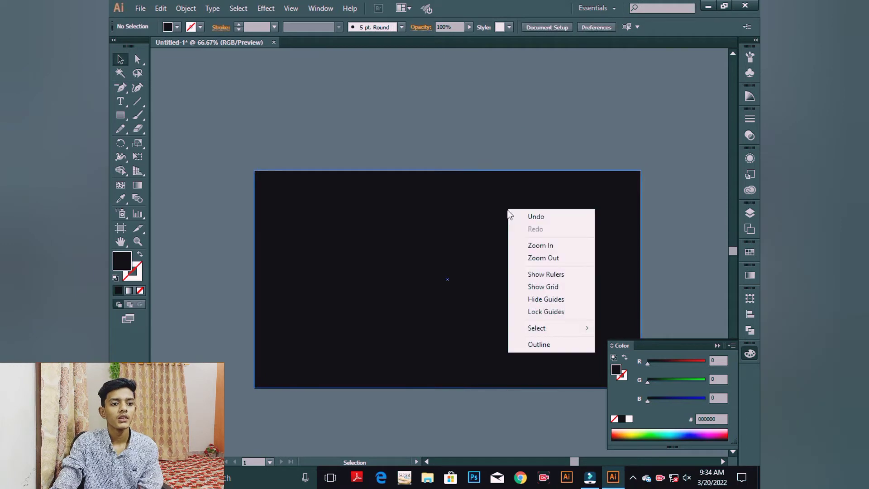
left_click(397, 237)
right_click(415, 258)
mouse_move(448, 419)
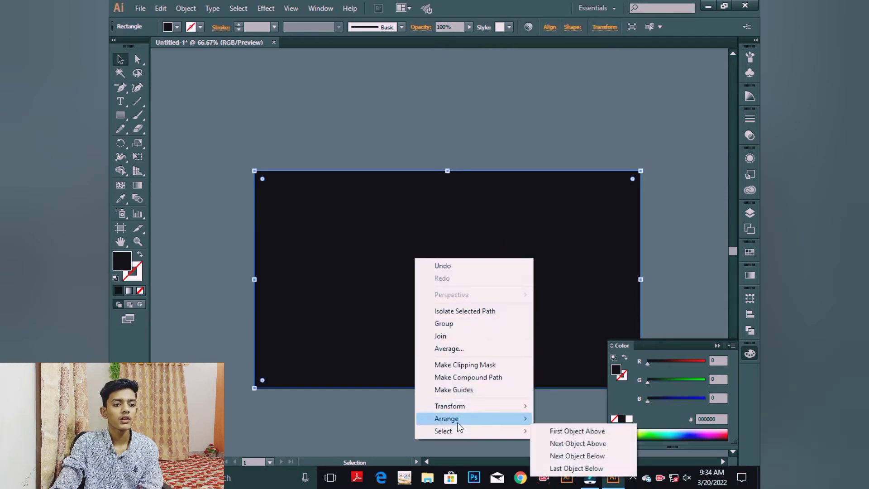
left_click(557, 457)
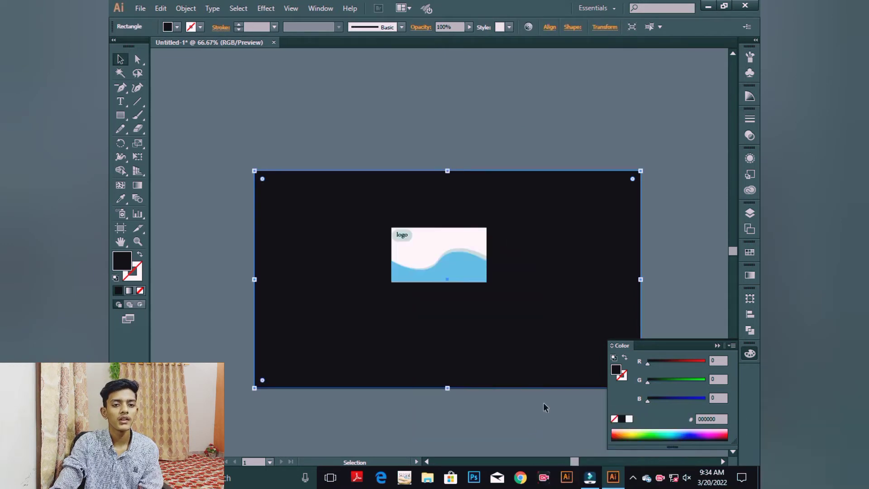
left_click(723, 348)
left_click(700, 333)
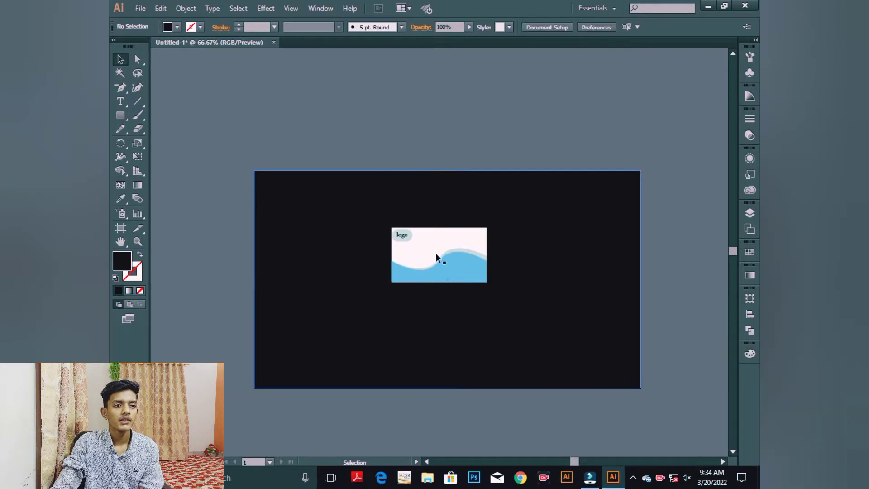
left_click(524, 315)
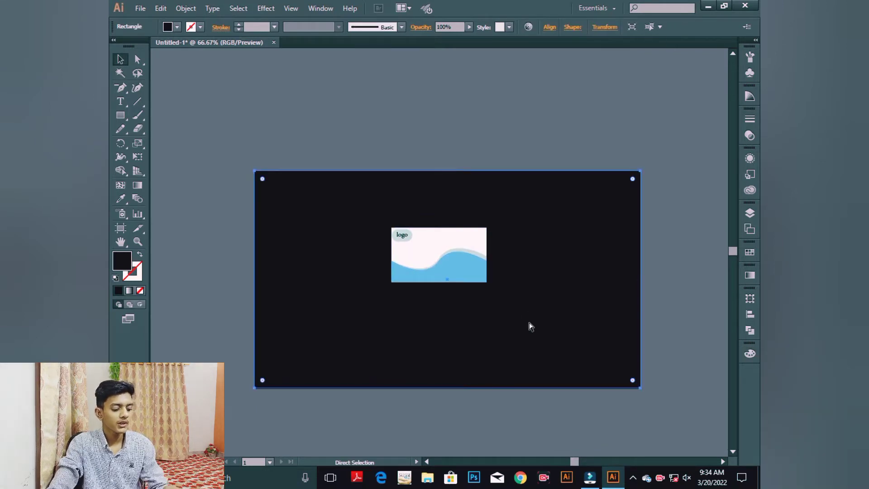
Move the logo left toward the card's corner and zoom in on the card.
key("ctrl+2")
key("ctrl+a")
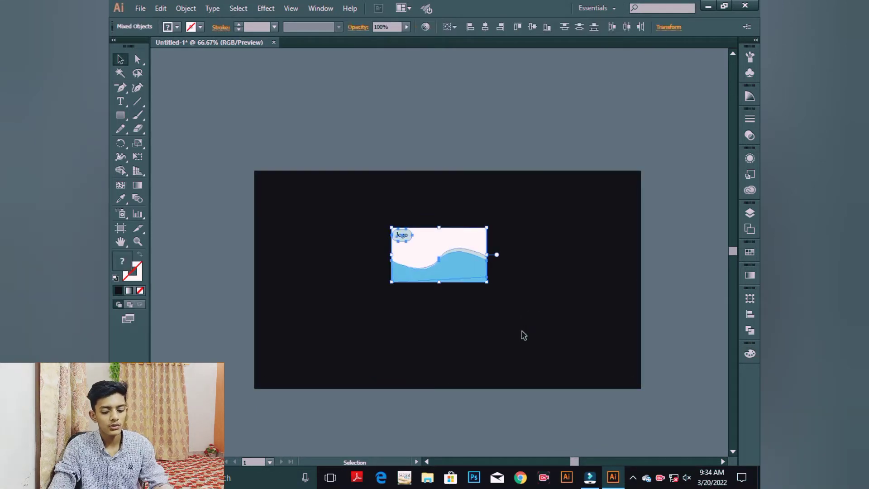
left_click_drag(443, 277, 357, 287)
left_click(426, 257)
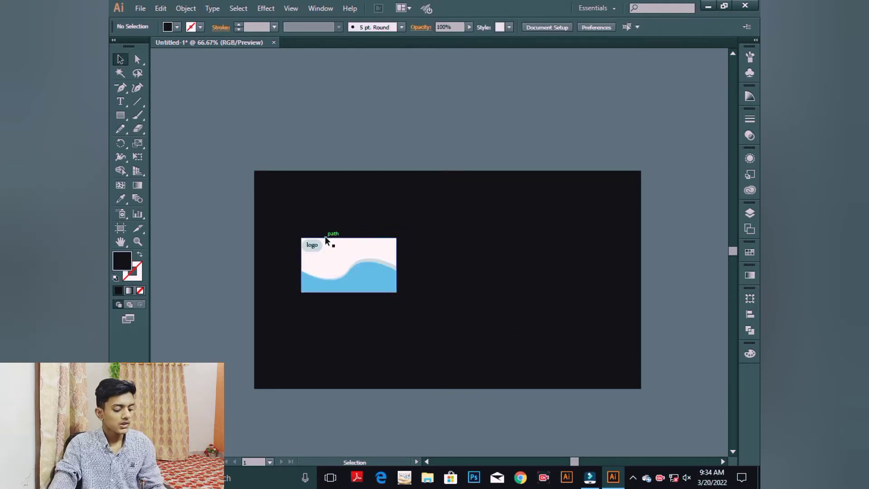
key("z")
left_click_drag(265, 220, 399, 319)
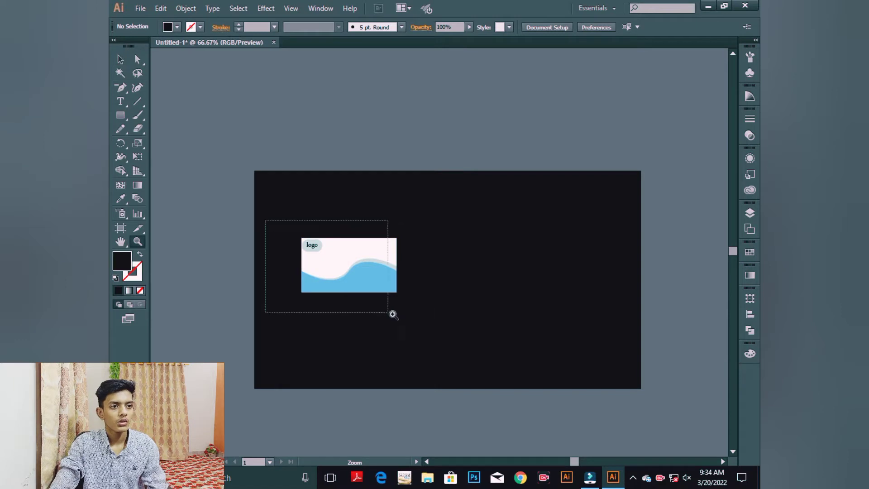
Type the business-name line and move it onto the card below the logo.
left_click(120, 102)
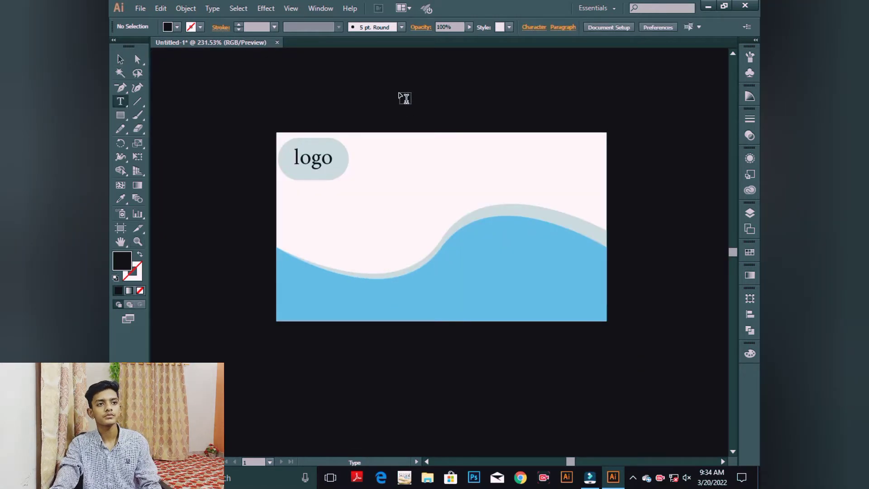
left_click(400, 97)
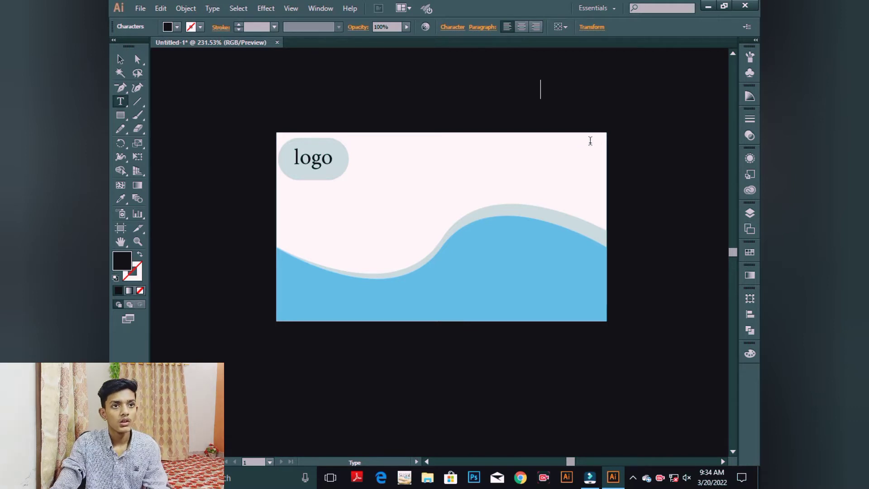
left_click_drag(560, 79, 261, 98)
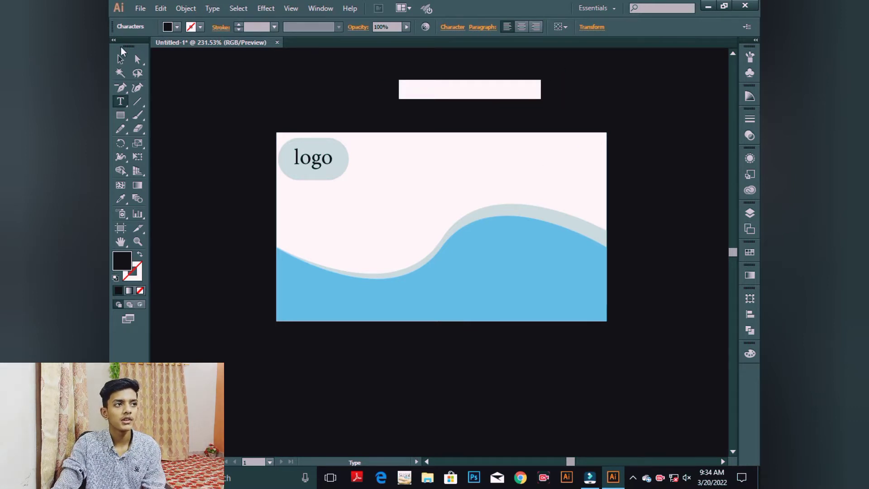
left_click(120, 58)
mouse_move(489, 89)
left_mouse_down()
mouse_move(372, 189)
mouse_move(375, 208)
mouse_move(357, 201)
left_mouse_up()
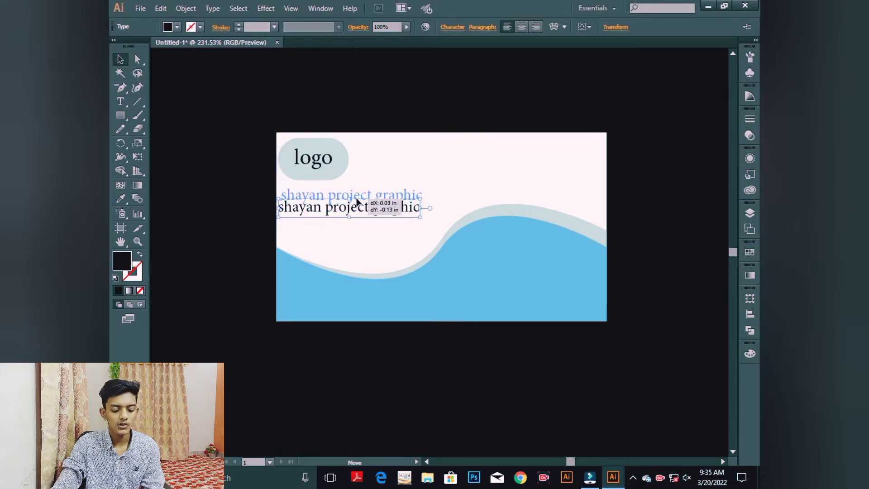
Duplicate the name line upward and change the copy's wording to 'property name'.
left_click_drag(358, 194, 355, 190)
left_click(120, 101)
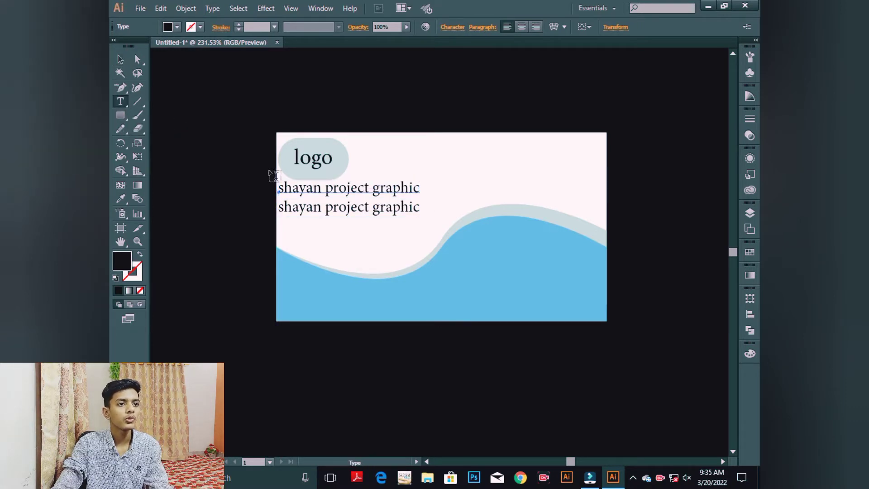
double_click(417, 186)
key("BackSpace")
key("BackSpace")
key("BackSpace")
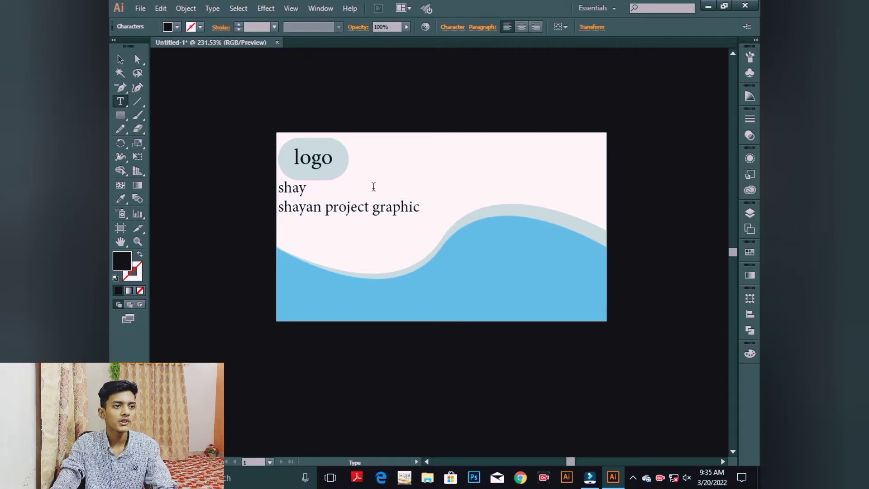
type("property na")
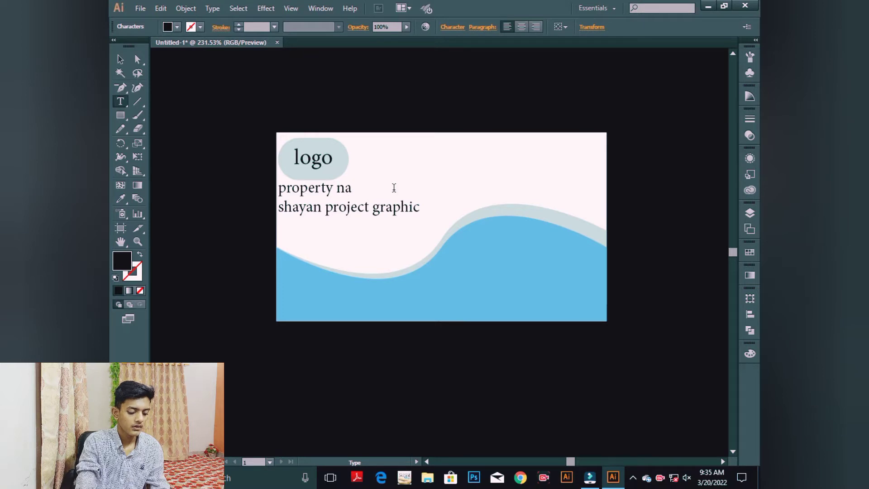
type("e")
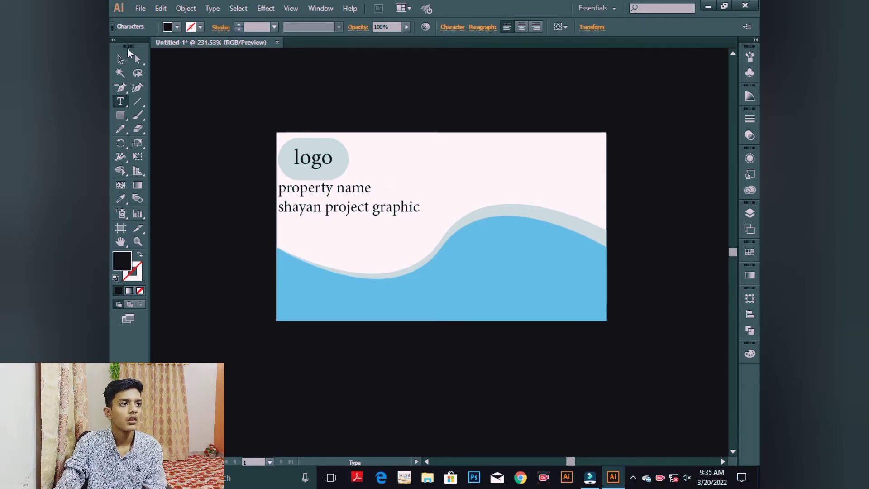
left_click(120, 60)
Nudge 'property name' right and the company-name line left to align them.
left_click(235, 109)
left_click_drag(301, 198, 400, 178)
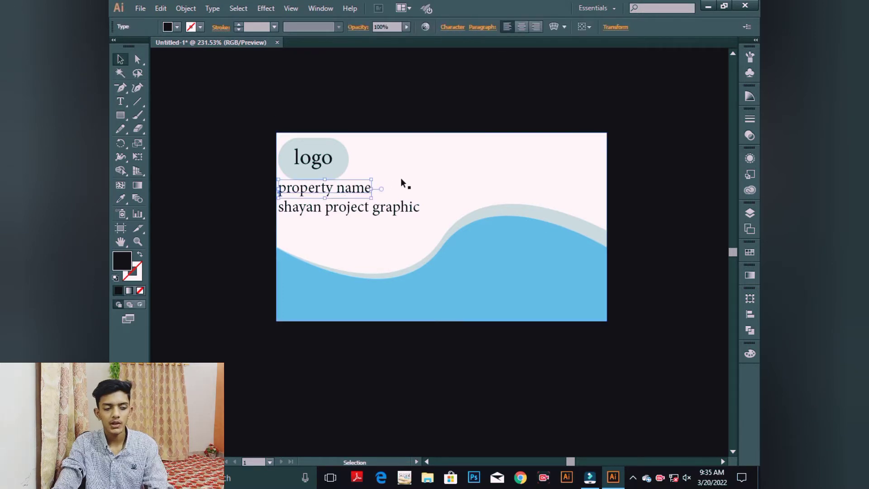
key("Right")
key("Right")
key("Right")
key("Right")
left_click(385, 211)
key("Left")
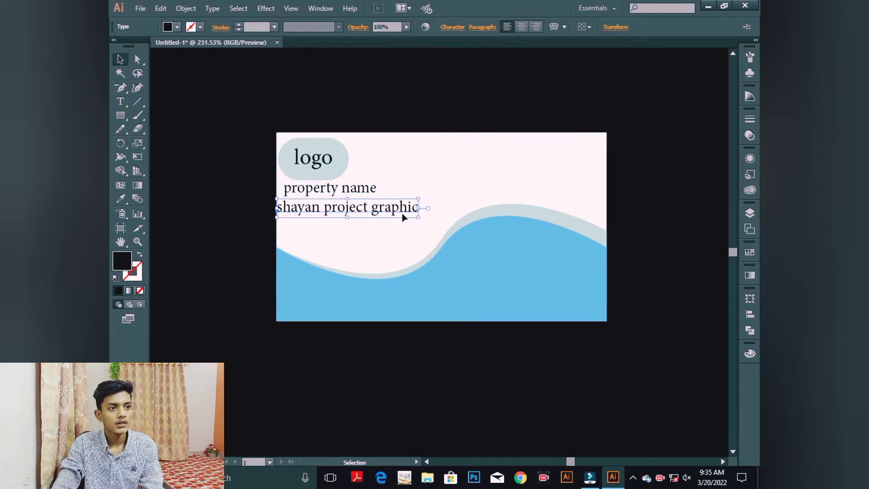
key("Left")
key("Right")
key("Right")
key("Right")
Nudge both text lines down one step beneath the logo.
left_click(521, 195)
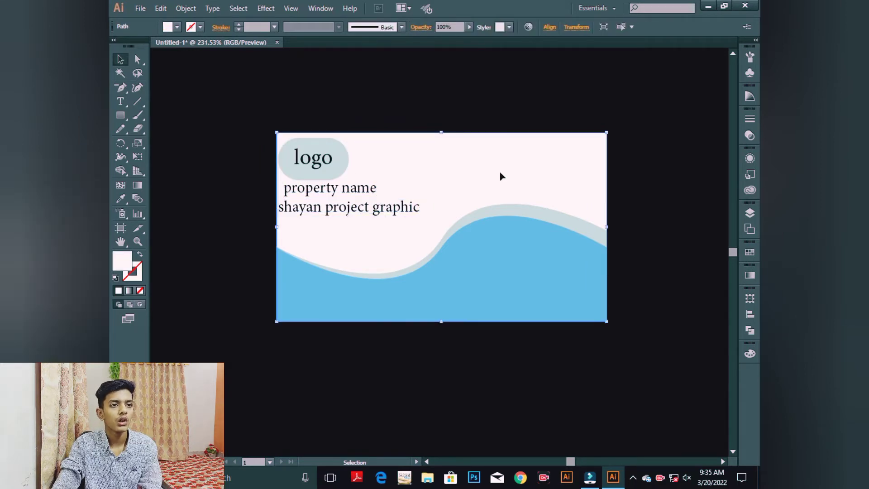
left_click(568, 75)
left_click(408, 208)
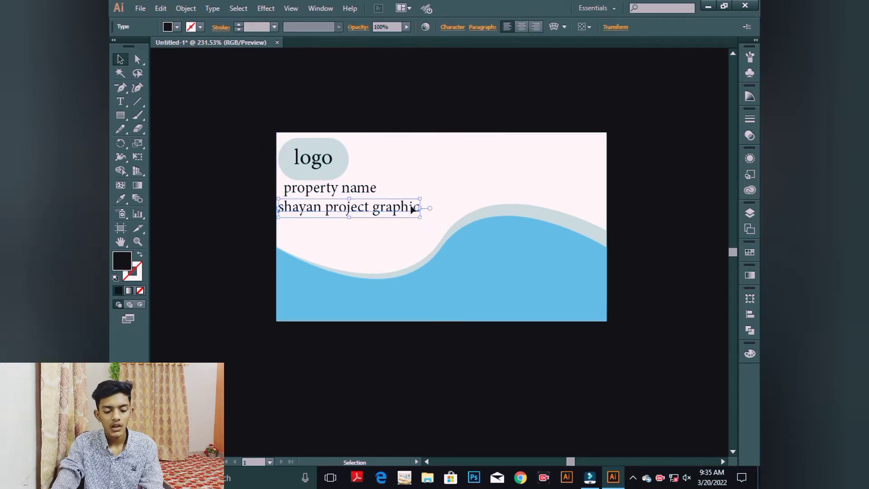
key("Down")
key("Down")
left_click(354, 193)
key("Down")
key("Down")
key("Down")
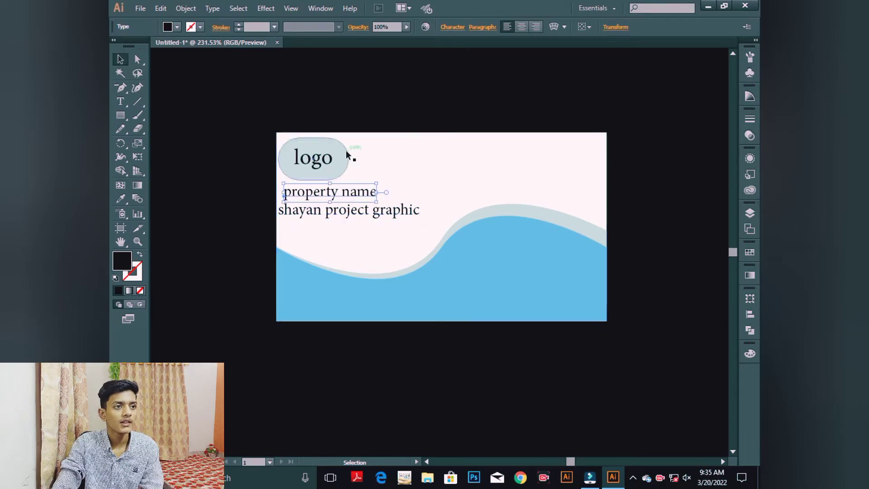
Check the logo text and oval, then pan so the card sits upper-left.
left_click(319, 160)
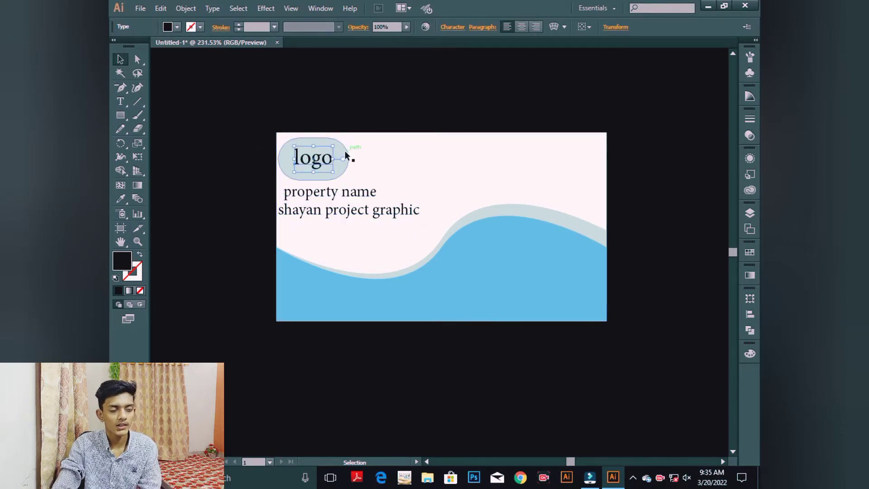
left_click_drag(395, 175, 386, 137)
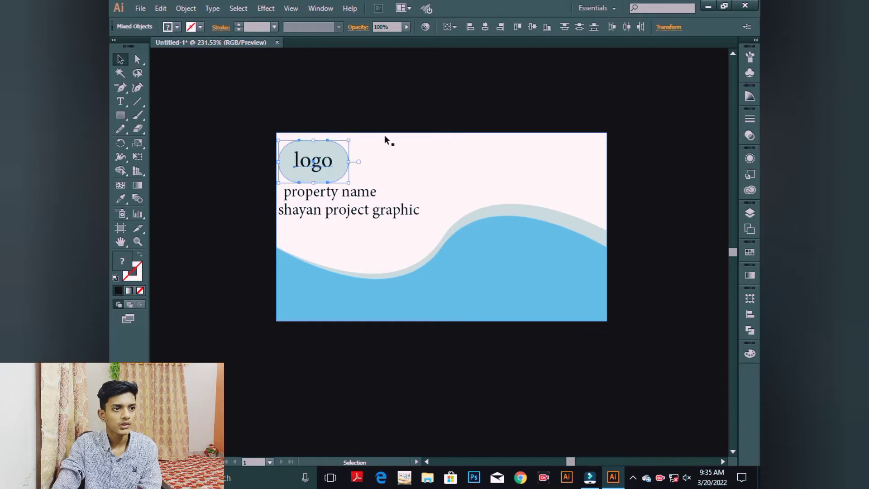
left_click(384, 127)
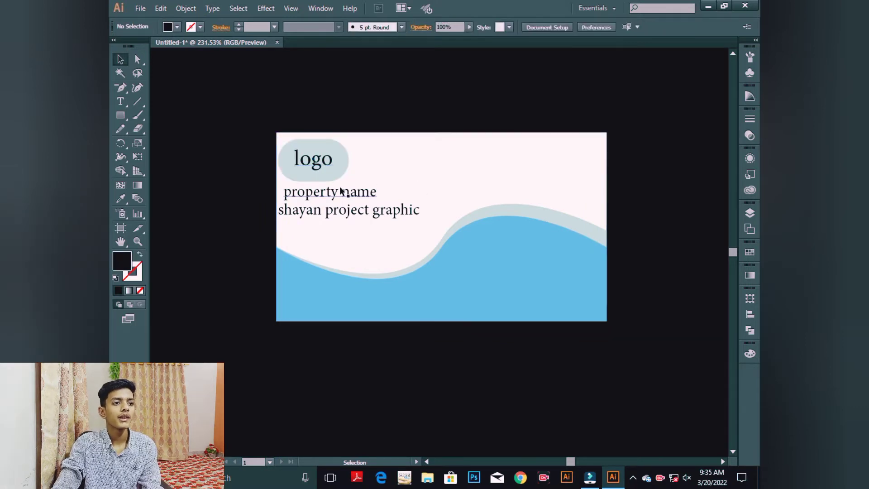
key("space")
mouse_move(439, 185)
left_mouse_down()
mouse_move(322, 135)
mouse_move(324, 126)
left_mouse_up()
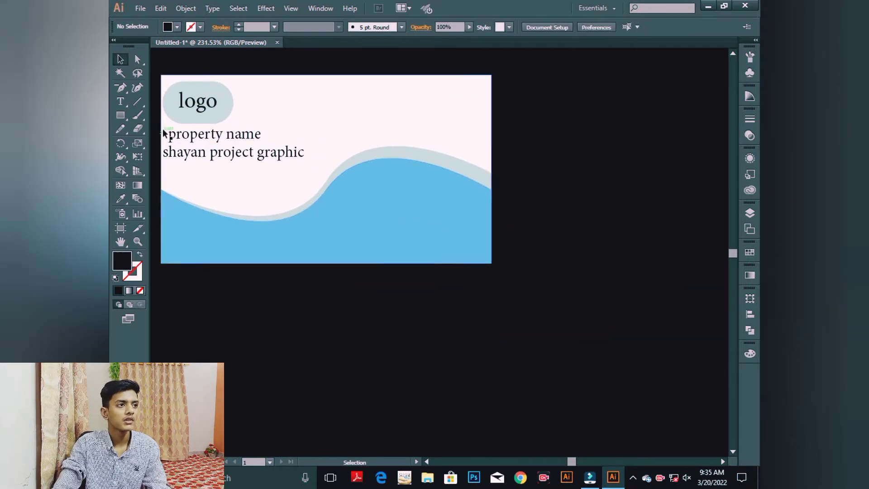
Type the phone number as a text line on the blue wave.
left_click(121, 102)
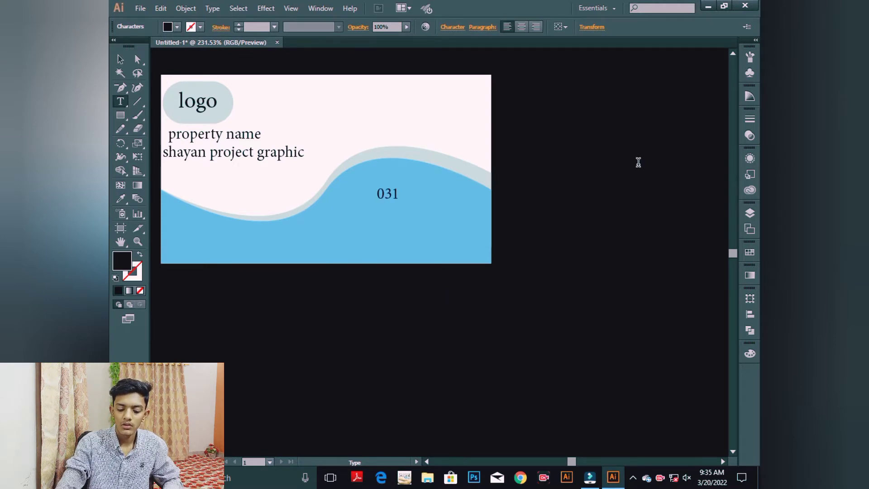
type("9")
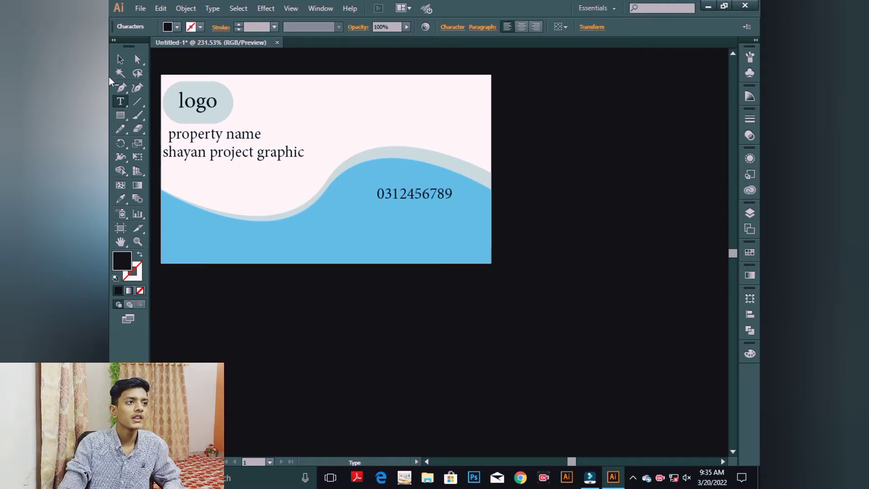
left_click(120, 59)
Move the phone number lower and further right on the blue wave.
left_click_drag(439, 196, 434, 213)
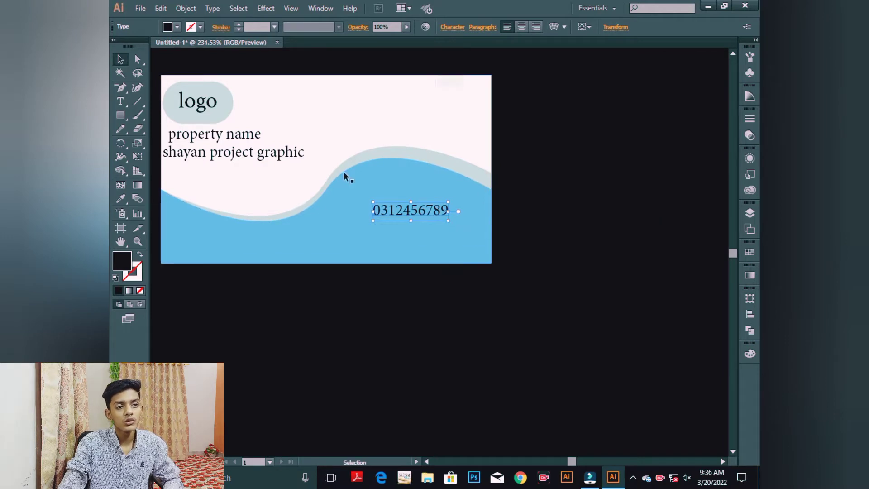
left_click_drag(406, 213, 442, 208)
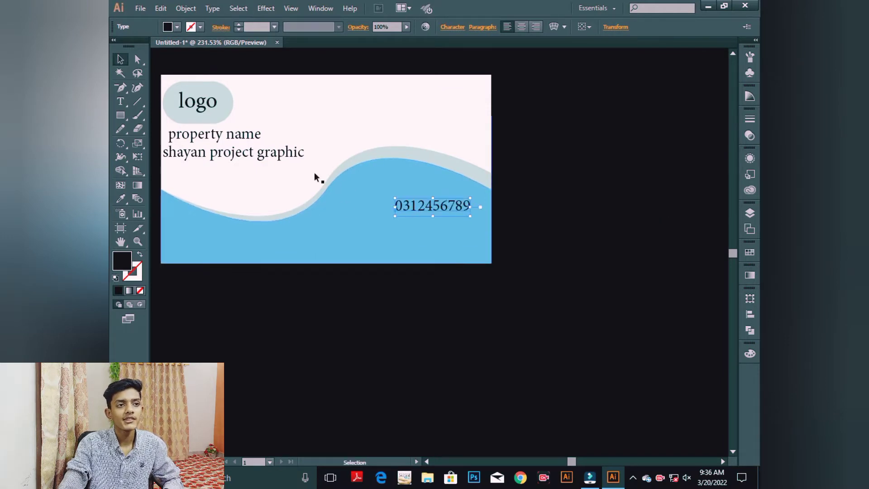
left_click_drag(121, 120, 156, 141)
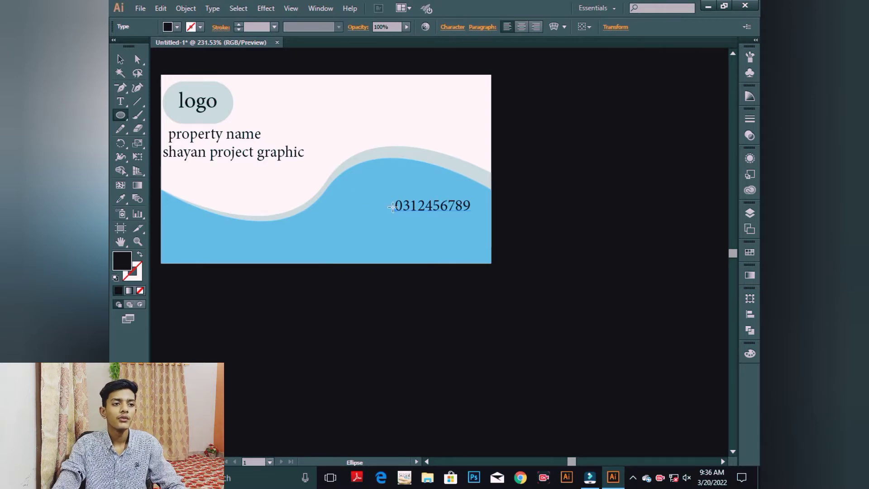
Draw a small black circle and place it just left of the phone number.
left_click_drag(377, 203, 387, 213)
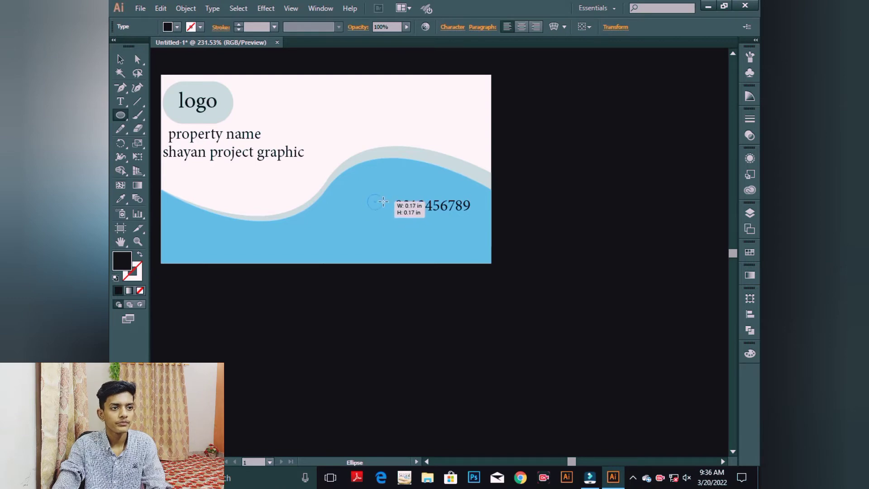
left_click_drag(387, 213, 383, 210)
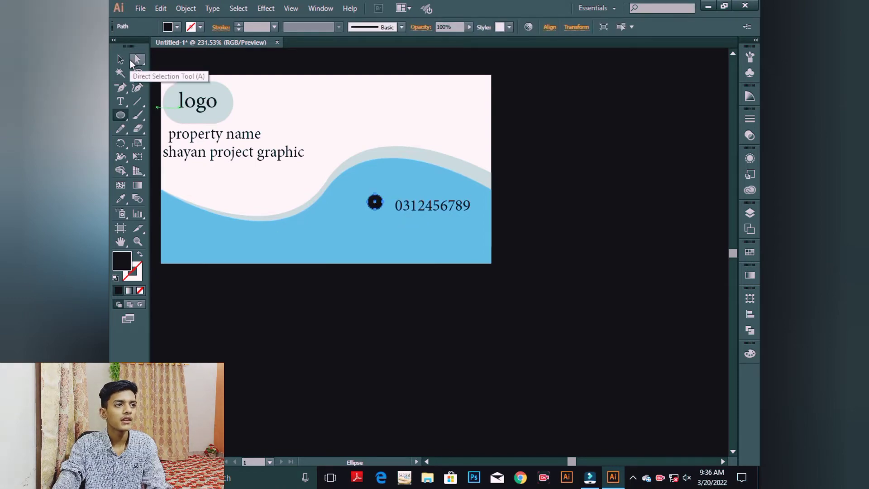
left_click(120, 59)
scroll(421, 206, "up", 5)
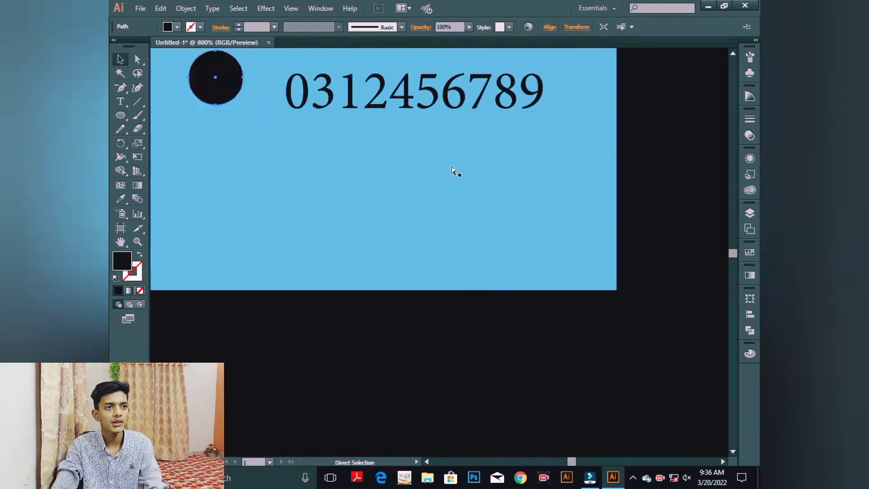
left_click_drag(476, 208, 569, 371)
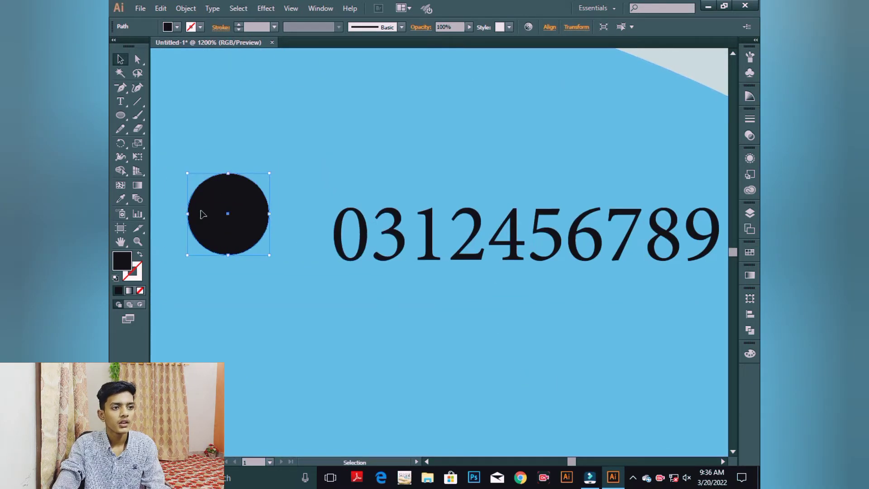
left_click_drag(202, 214, 242, 234)
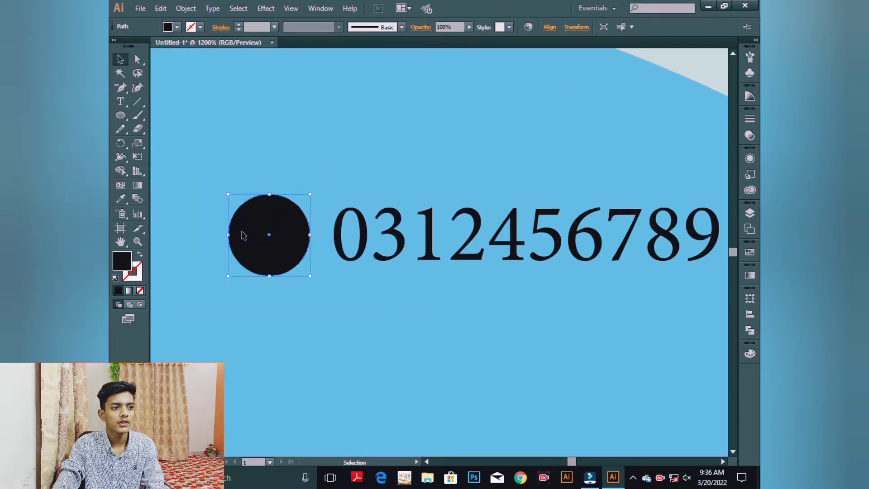
Duplicate the circle with Alt+Down and nudge the copy beneath the first.
key("ctrl+minus")
scroll(408, 236, "down", 2)
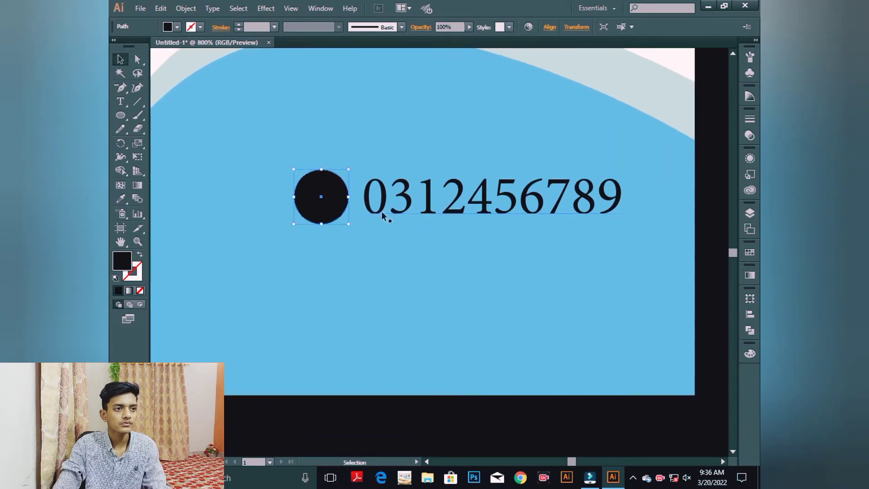
key("a")
key("alt+Down")
key("Down")
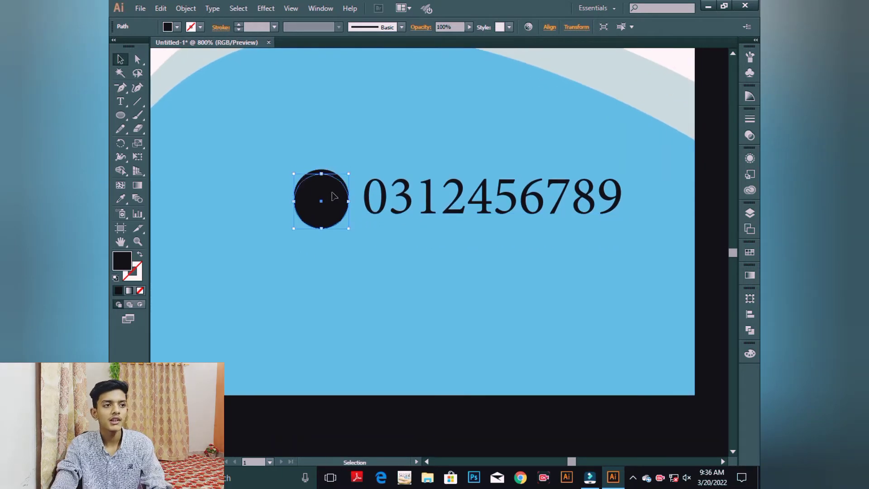
key("Down")
key("Down")
key("Down")
key("Down")
key("Down")
key("Down")
key("Down")
key("Down")
key("Down")
key("Down")
key("Down")
key("Down")
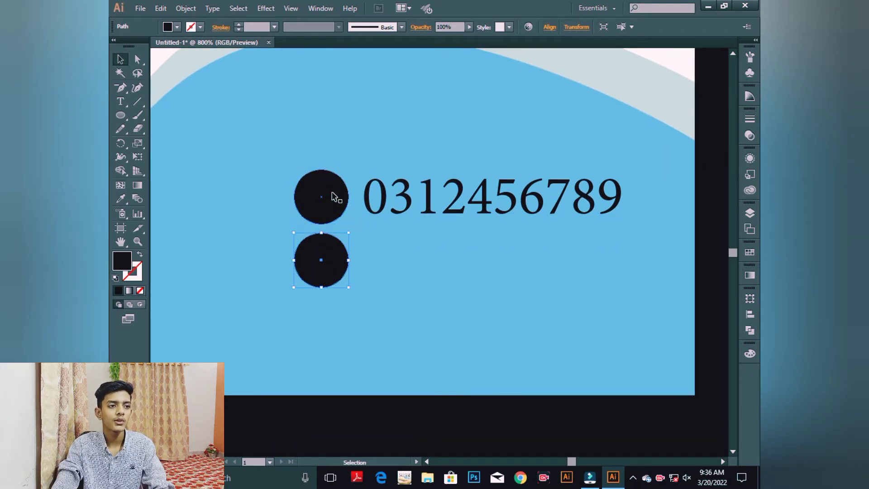
key("Down")
key("Down")
Type the e-mail address as a new text line beside the lower circle.
key("t")
left_click(348, 271)
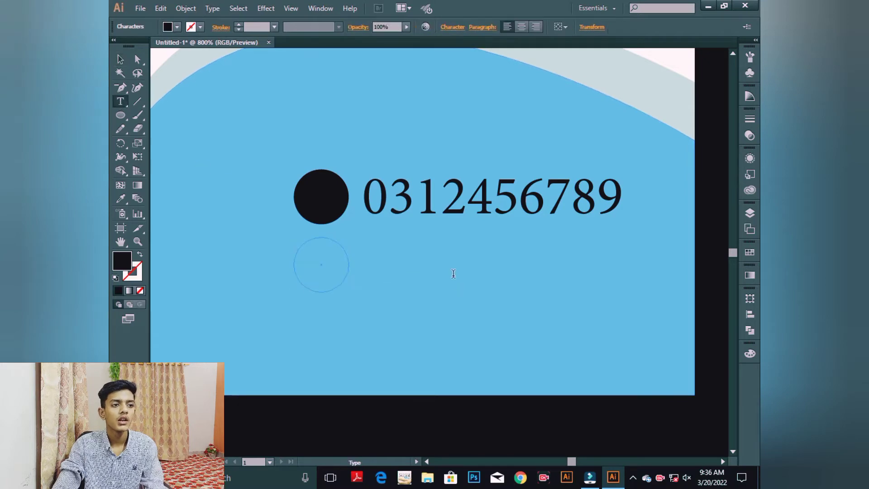
key("ctrl+z")
left_click(385, 272)
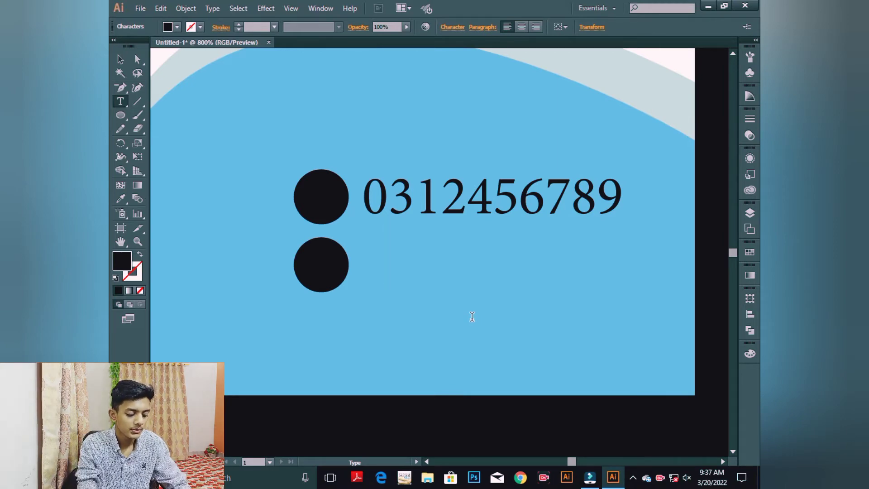
type("shayan")
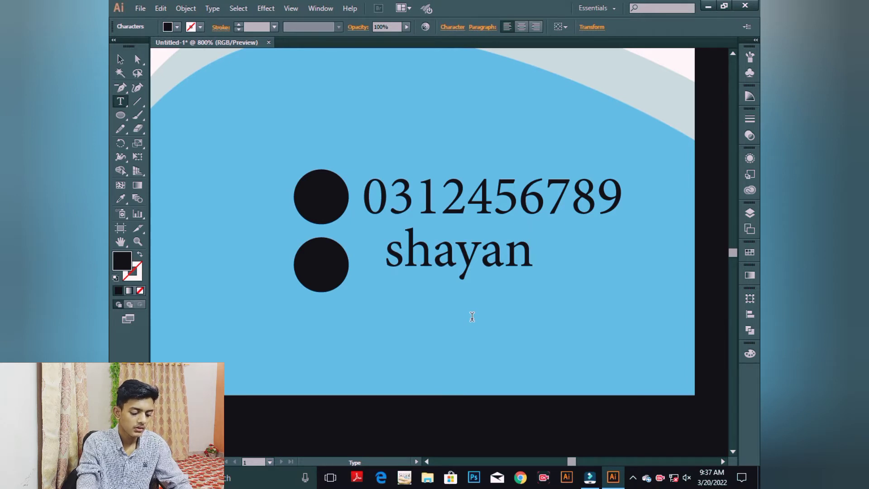
type("proj")
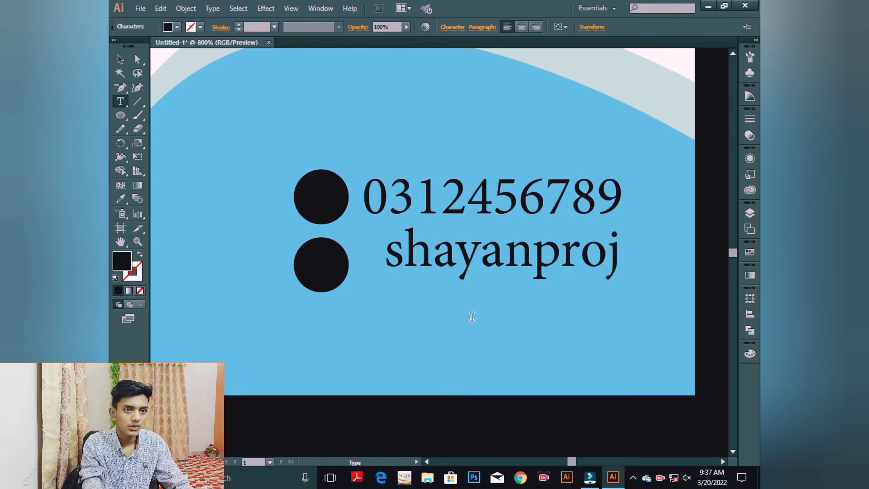
key("BackSpace")
key("BackSpace")
key("BackSpace")
key("BackSpace")
type("p")
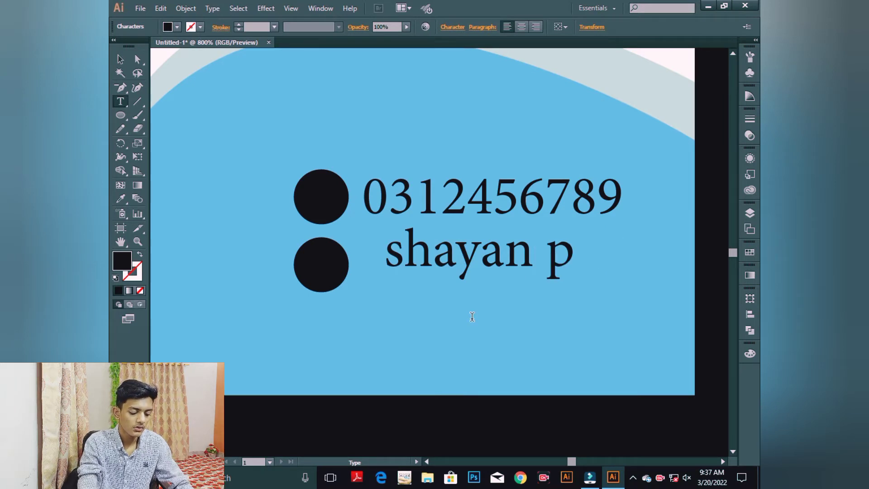
type("roje")
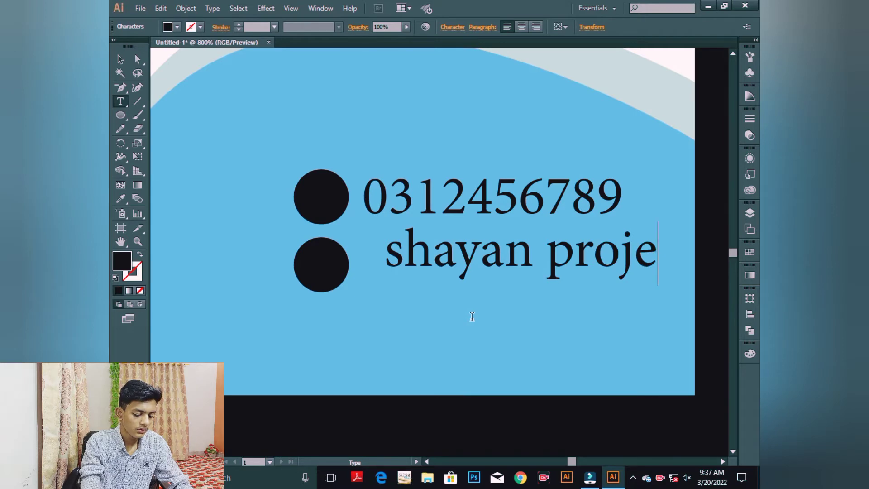
type("ct")
scroll(472, 316, "right", 1)
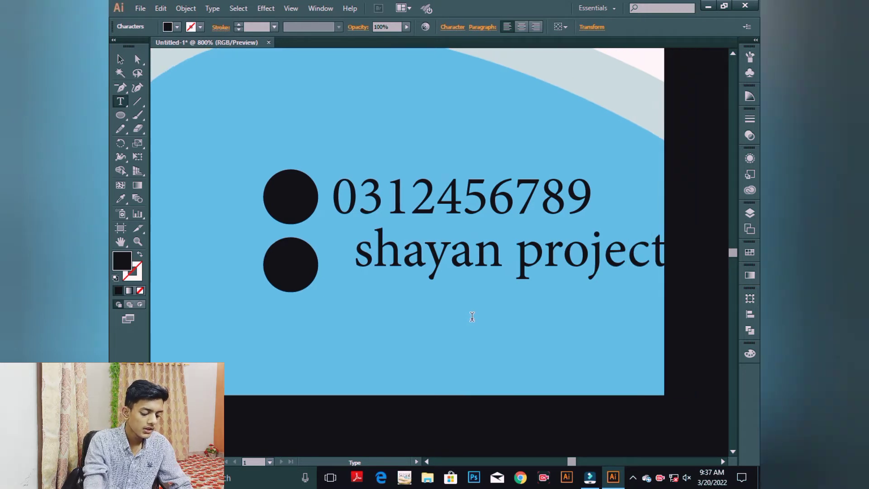
scroll(473, 317, "right", 1)
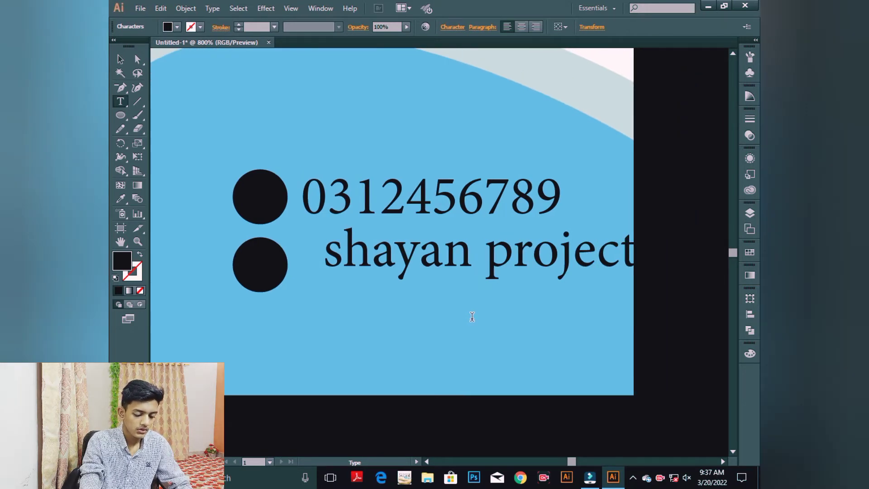
scroll(473, 317, "right", 3)
scroll(473, 317, "right", 1)
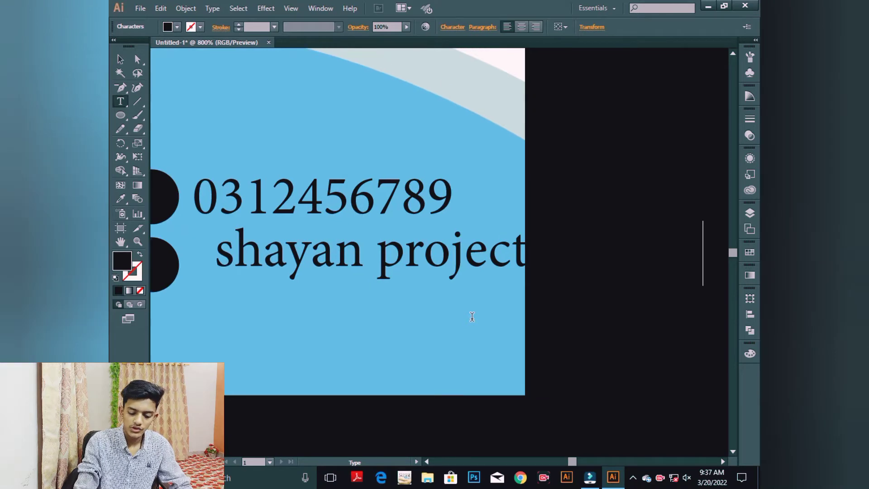
scroll(472, 316, "right", 2)
scroll(471, 312, "right", 3)
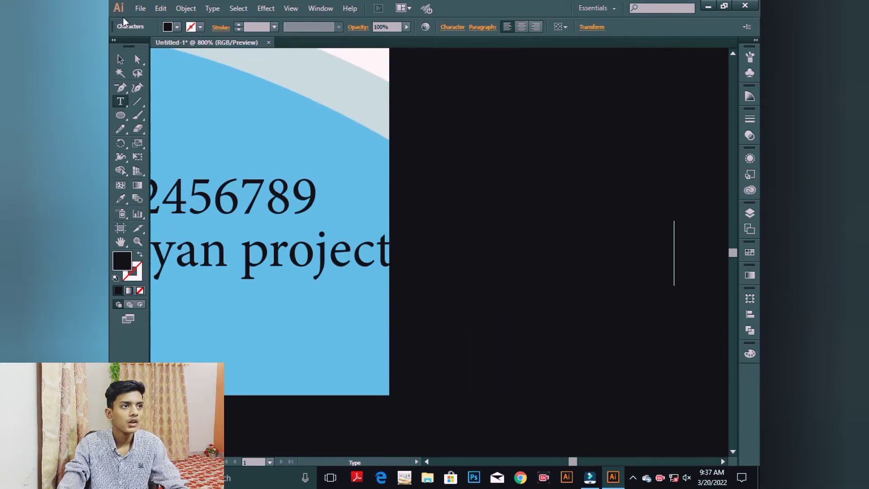
Shrink the e-mail text and place it beside the lower circle, under the phone number.
left_click(120, 59)
scroll(448, 290, "left", 3)
scroll(475, 276, "left", 5)
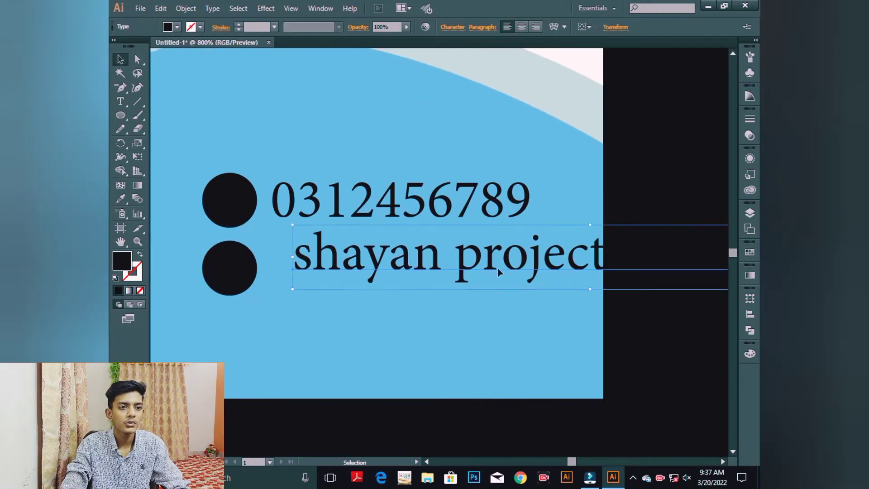
mouse_move(498, 268)
left_mouse_down()
mouse_move(349, 263)
mouse_move(269, 241)
left_mouse_up()
scroll(314, 297, "left", 8)
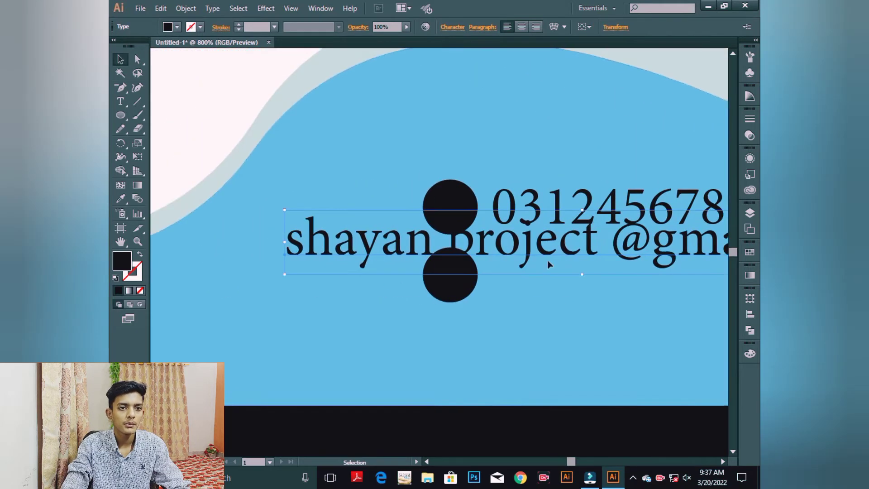
left_click_drag(475, 249, 362, 251)
mouse_move(667, 285)
left_mouse_down()
mouse_move(604, 262)
mouse_move(536, 270)
left_mouse_up()
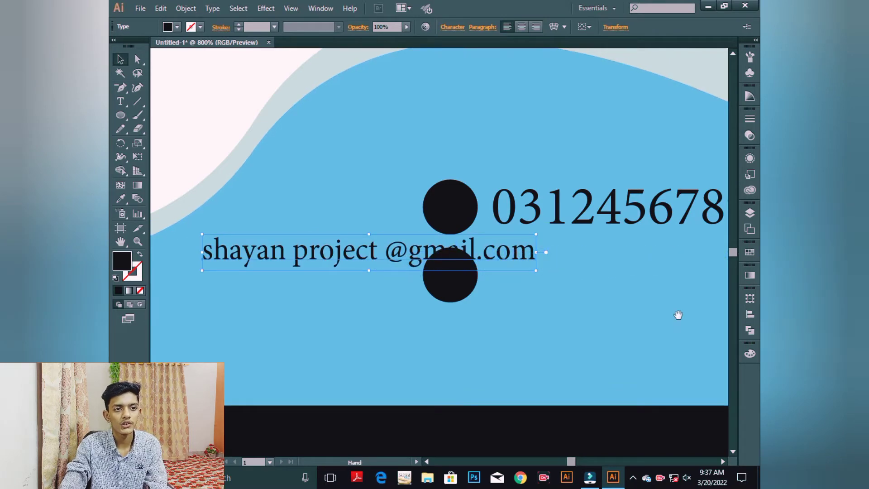
left_click_drag(663, 322, 524, 325)
mouse_move(388, 257)
left_mouse_down()
mouse_move(671, 272)
mouse_move(621, 281)
left_mouse_up()
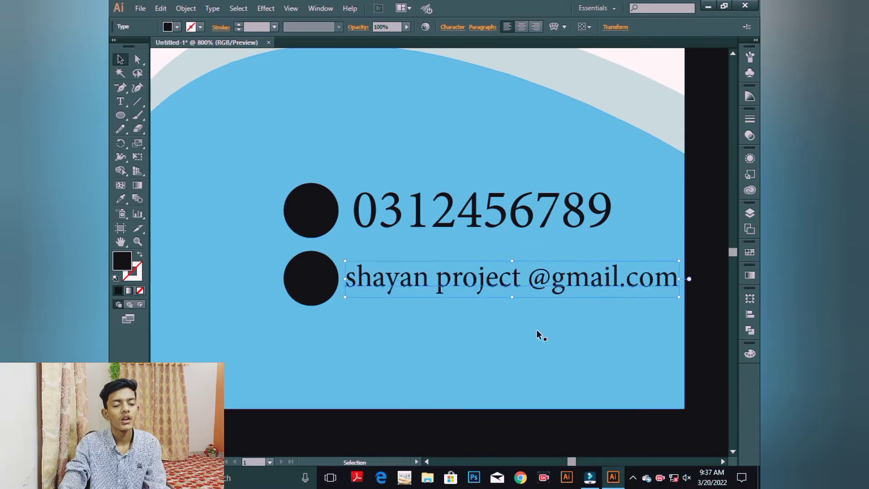
left_click_drag(536, 330, 563, 231)
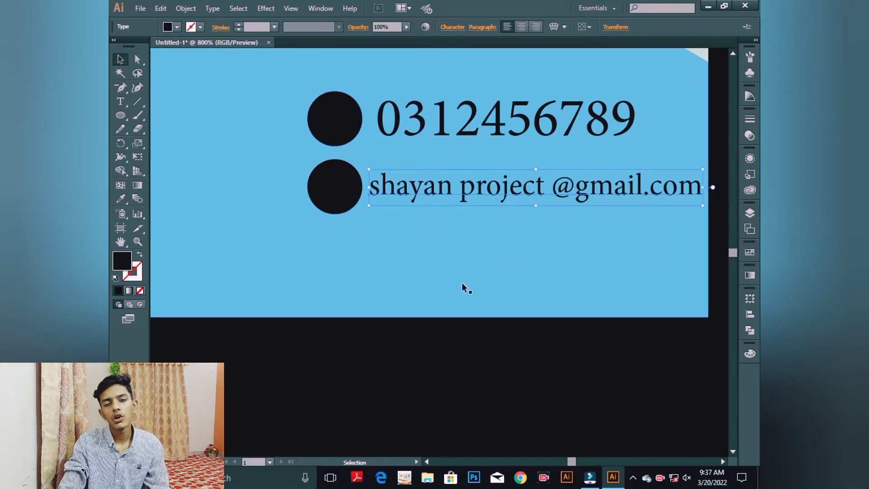
Duplicate the circle as a third one below and copy the e-mail line down beside it.
left_click(354, 199)
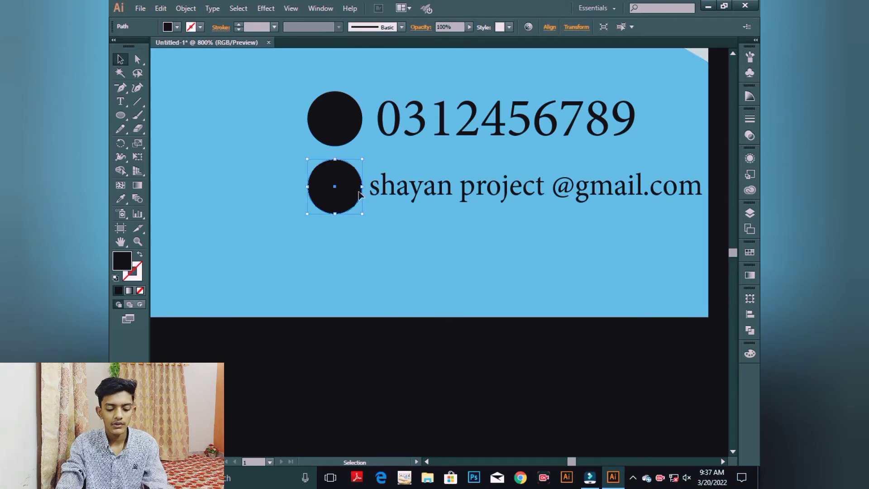
left_click_drag(335, 186, 335, 254)
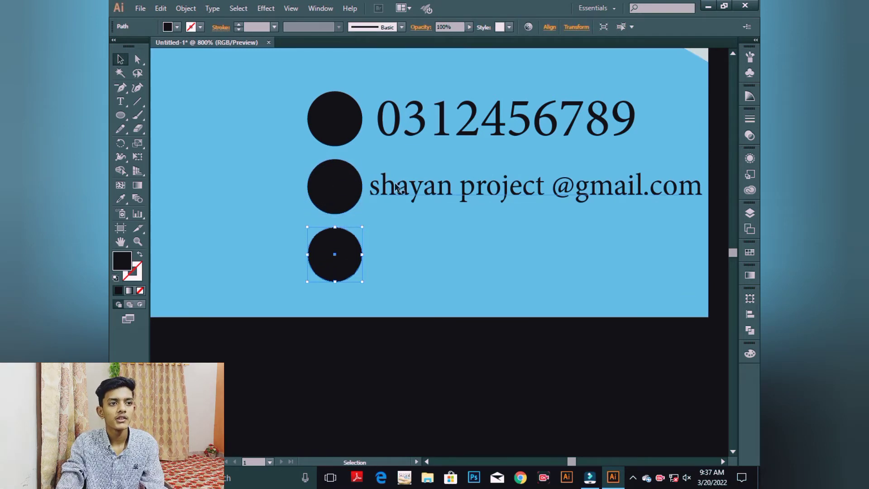
left_click(484, 255)
key("v")
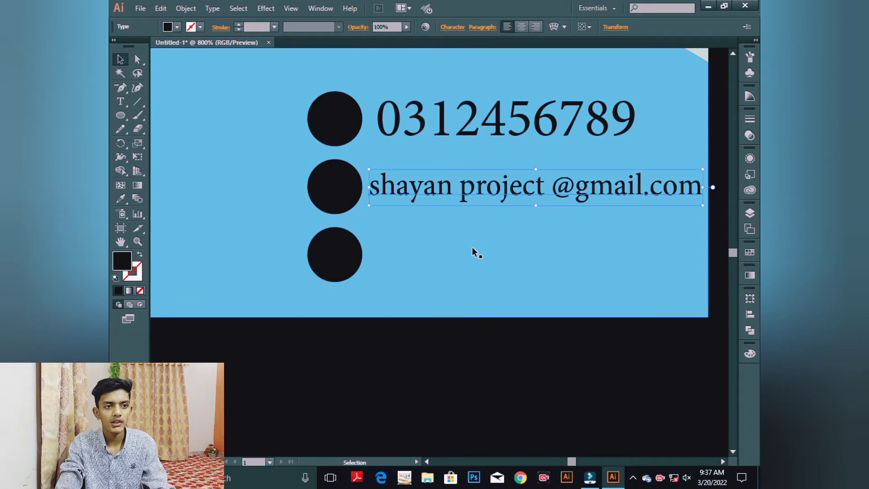
key("alt+Down")
key("alt+Down")
key("alt+Down")
key("alt+Down")
key("alt+Down")
key("Down")
key("Down")
key("Down")
key("Down")
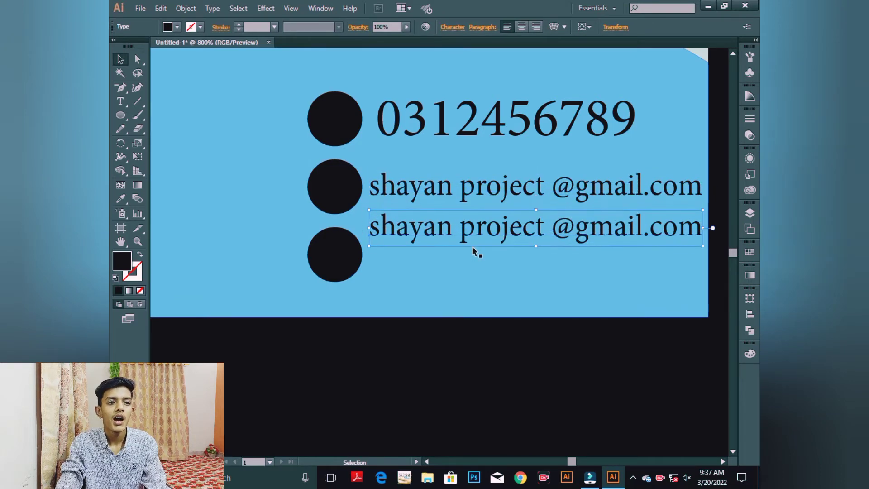
key("Down")
key("Down")
key("Down")
key("Down")
key("Down")
Replace the copied third line's text with the project-name contact line.
key("t")
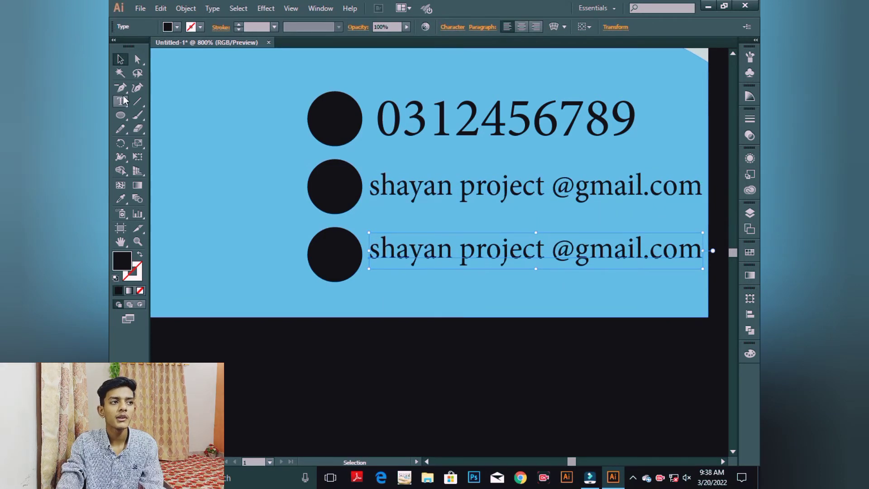
left_click(710, 259)
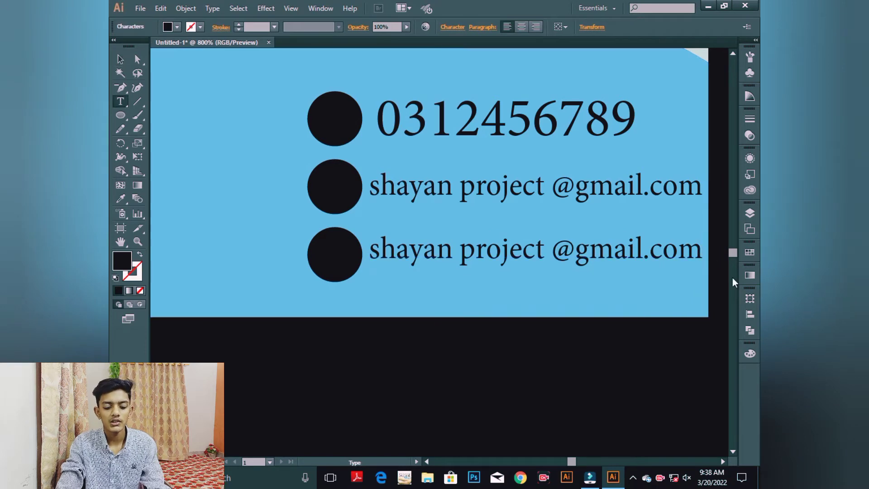
key("BackSpace")
key("BackSpace")
key("BackSpace")
key("BackSpace")
key("BackSpace")
key("BackSpace")
key("BackSpace")
key("BackSpace")
key("BackSpace")
key("BackSpace")
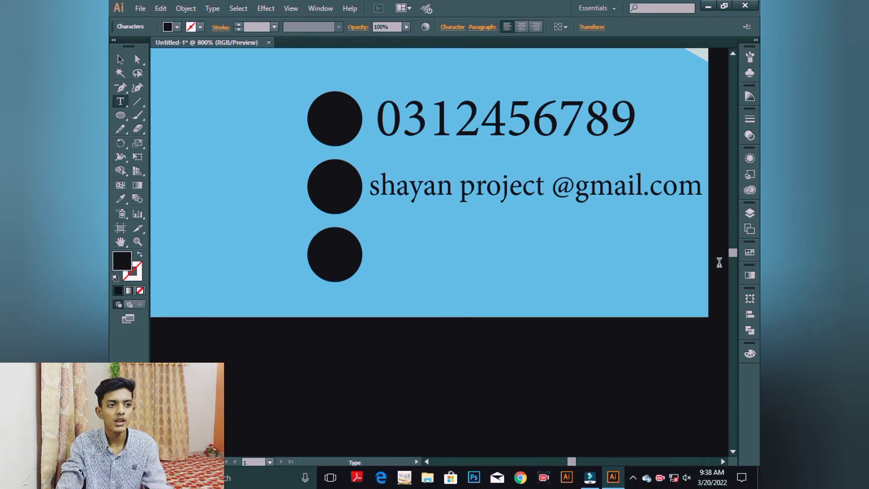
type("y")
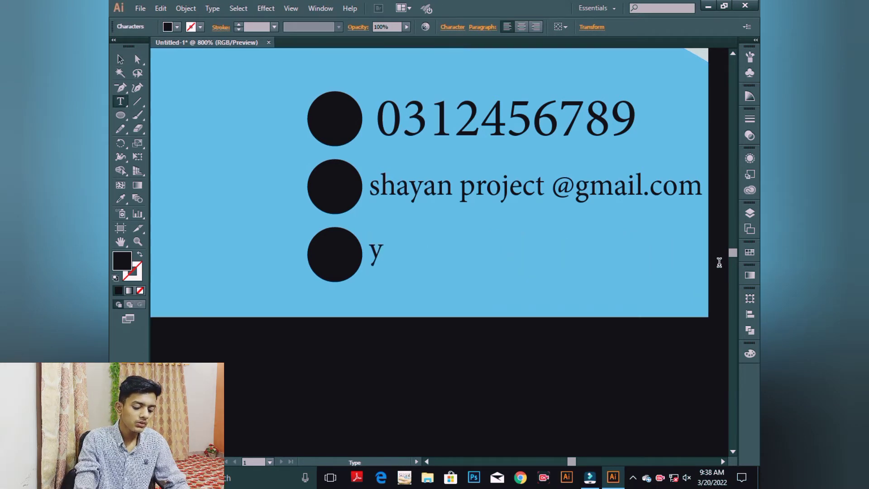
key("BackSpace")
key("BackSpace")
type("s")
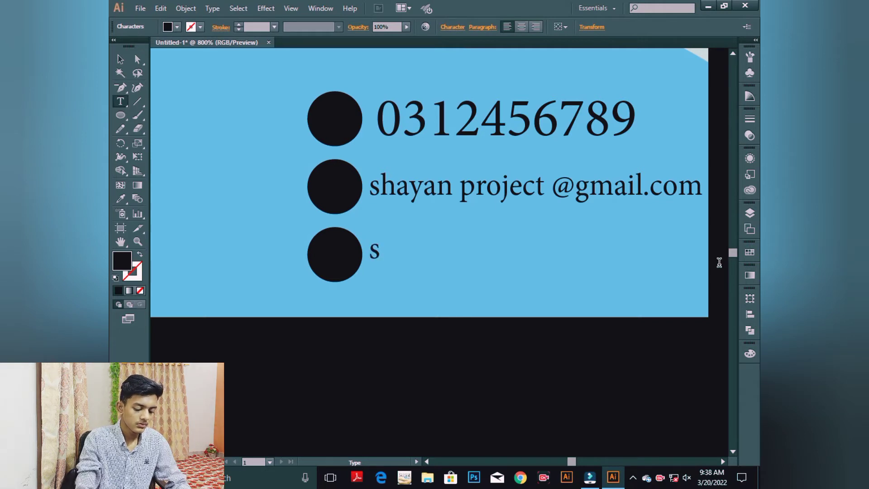
type("hayan")
key("BackSpace")
key("BackSpace")
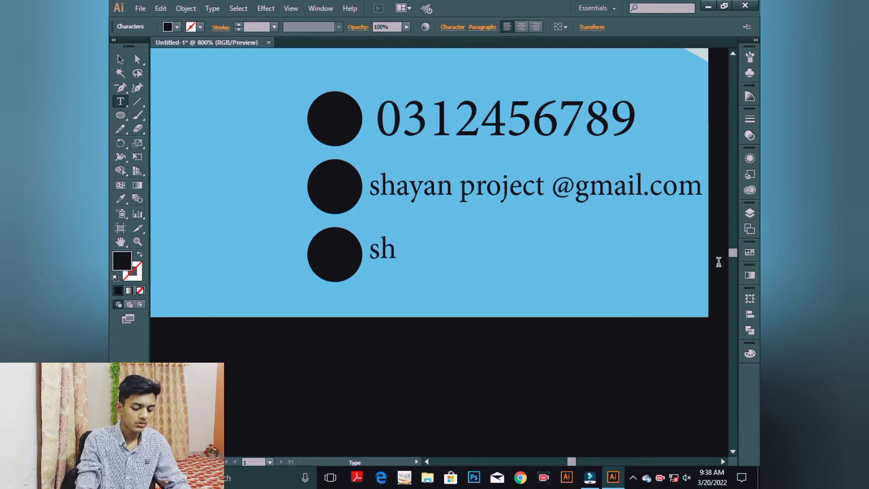
type("ayan p")
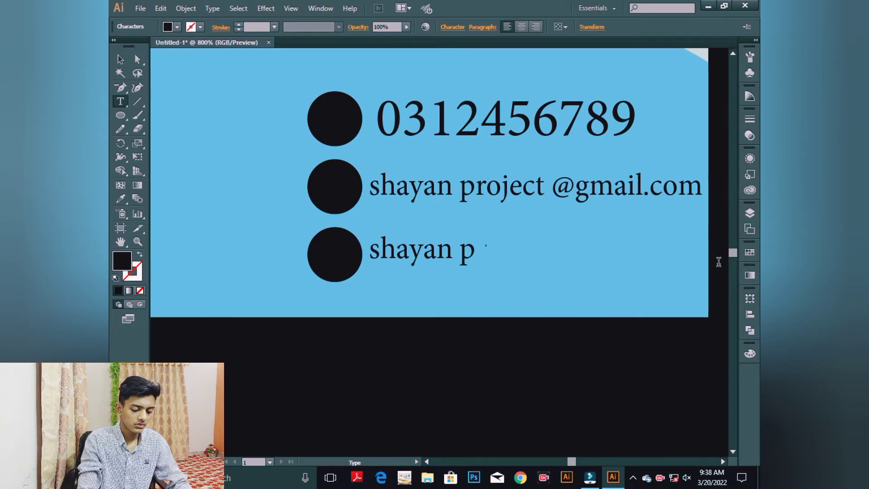
type("roject ")
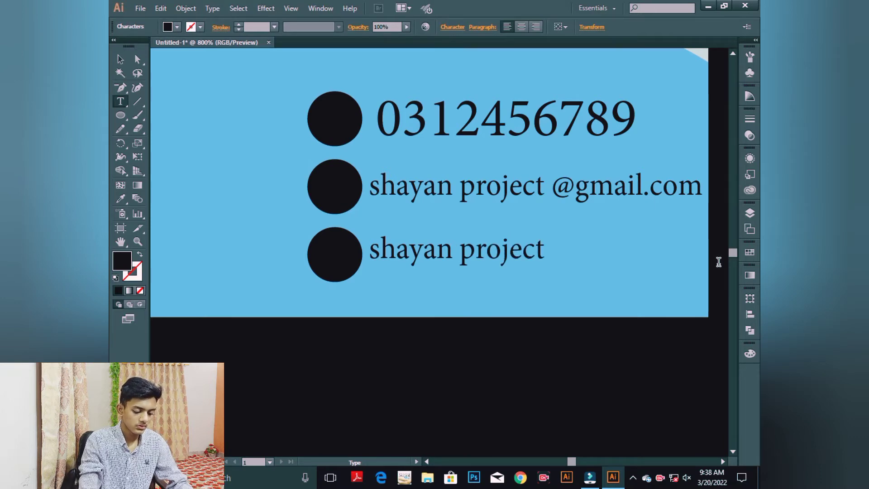
type("graphic")
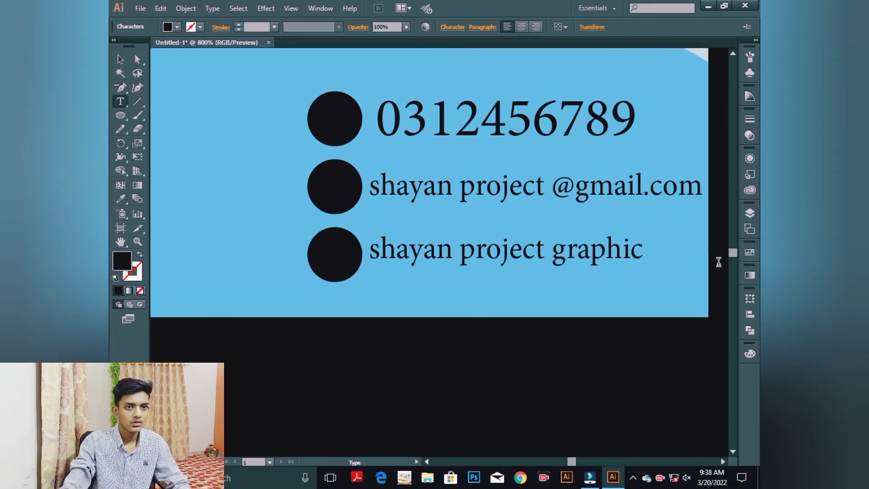
key("Escape")
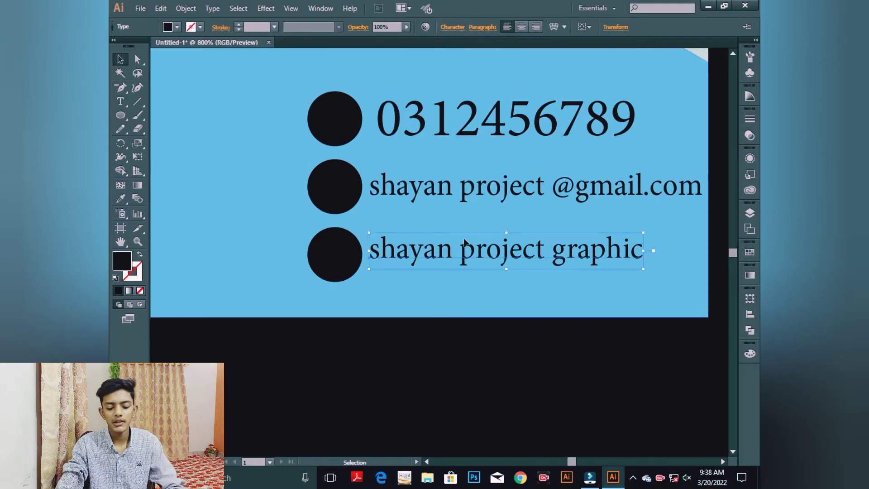
Nudge the email, phone and third contact lines down to sit level with their circles.
left_click(488, 186)
key("Down")
left_click(481, 136)
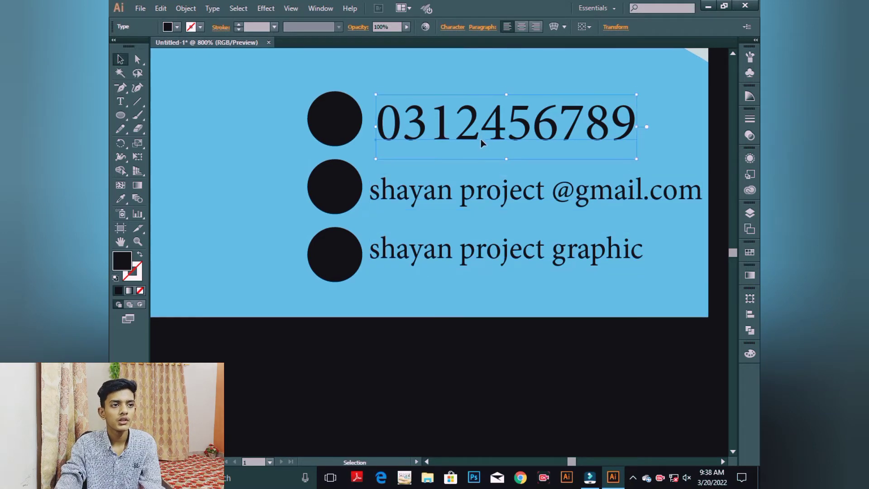
key("Down")
key("Down")
left_click(498, 192)
key("Down")
key("Down")
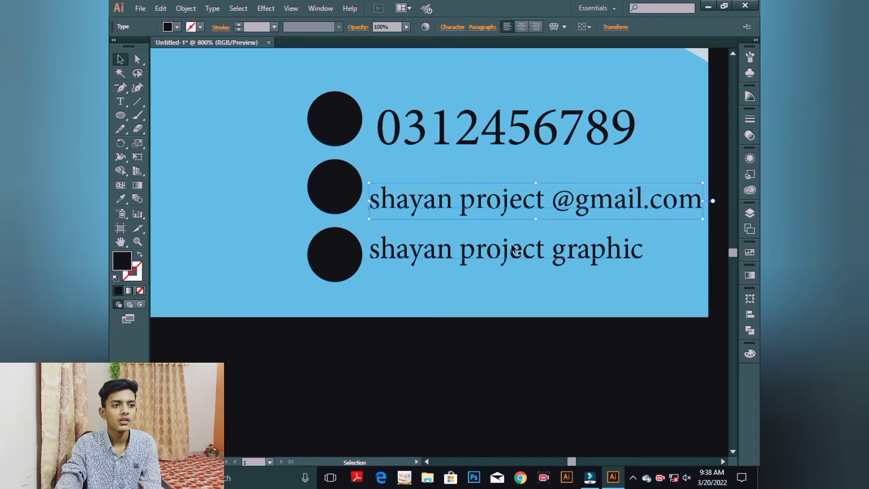
left_click(442, 252)
key("Down")
key("Down")
Zoom out and reposition the view so the whole card is visible.
left_click(303, 207)
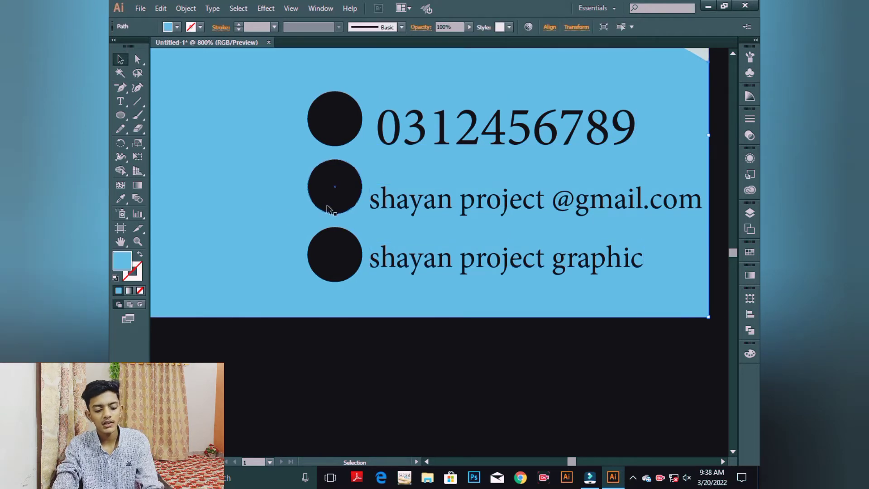
key("ctrl+minus")
key("ctrl+minus")
key("ctrl+minus")
mouse_move(362, 265)
left_mouse_down()
mouse_move(446, 295)
mouse_move(504, 270)
mouse_move(509, 244)
mouse_move(501, 291)
mouse_move(492, 294)
left_mouse_up()
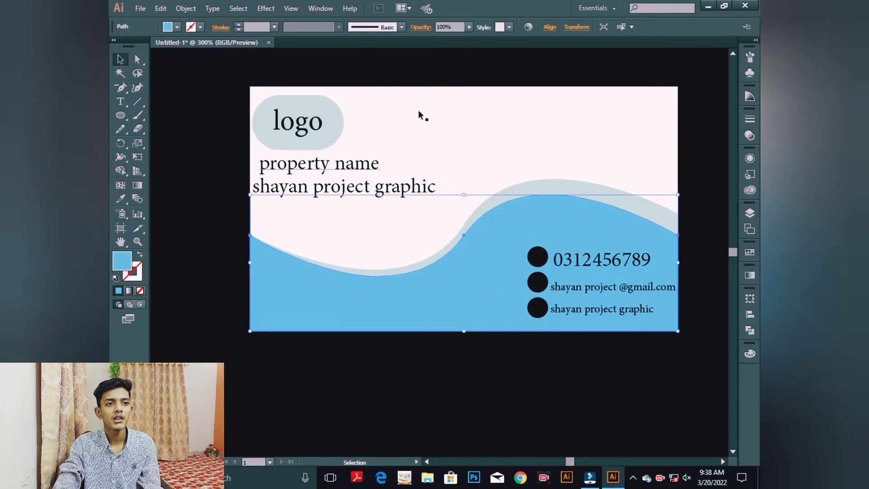
Deselect everything and place a new text insertion point near the card's top right.
left_click(561, 113)
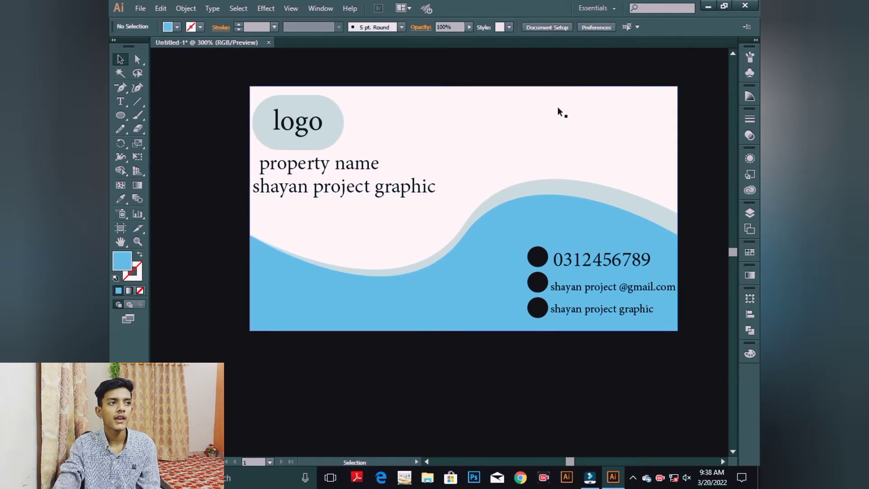
left_click(121, 102)
left_click(554, 117)
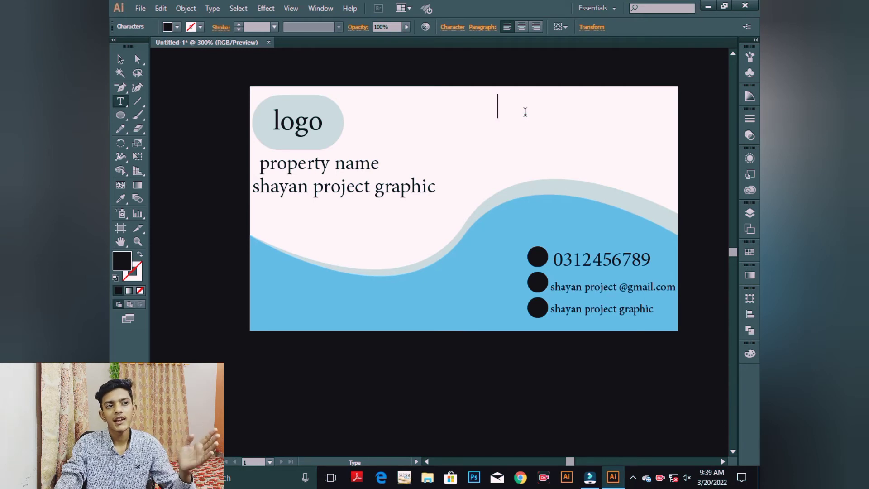
left_click(498, 113)
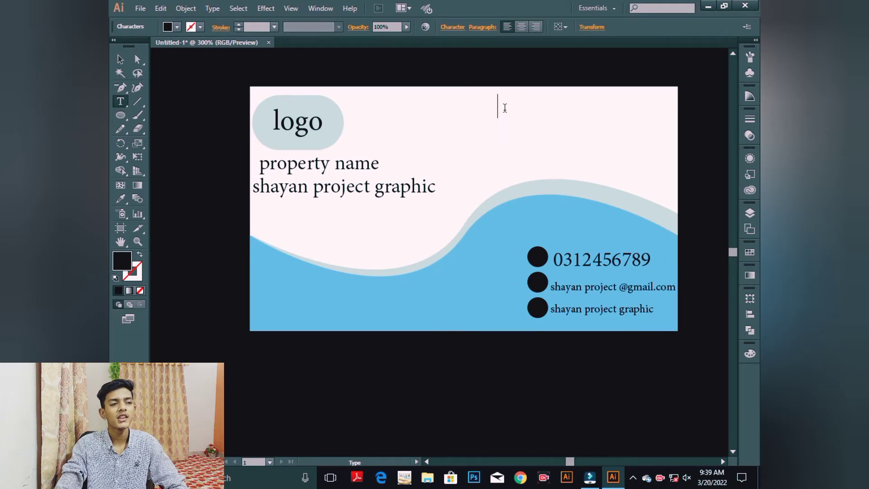
Nudge the logo and both name lines together two steps down and two steps right.
left_click(120, 59)
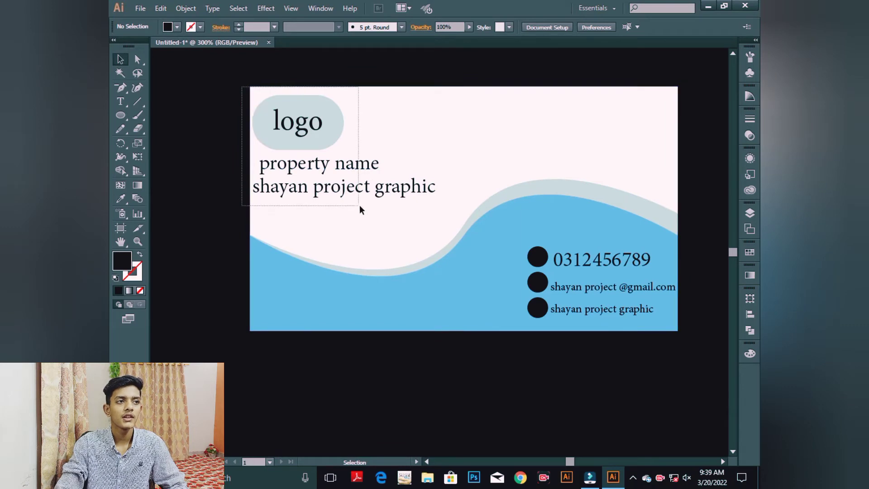
left_click(360, 116)
left_click(353, 79)
left_click(447, 134)
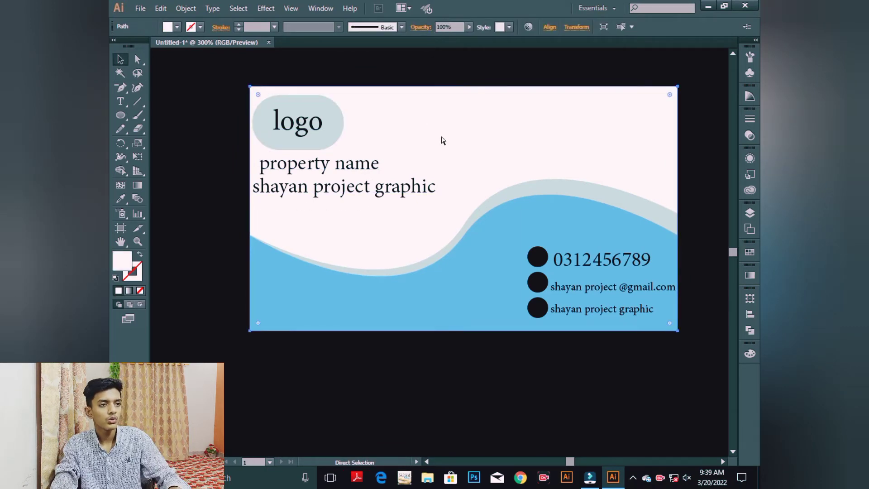
mouse_move(228, 73)
left_mouse_down()
mouse_move(297, 144)
mouse_move(378, 203)
left_mouse_up()
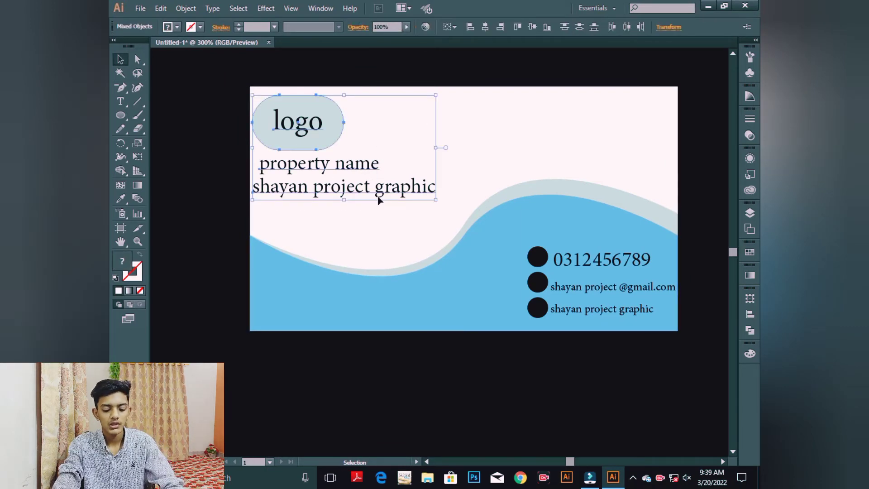
key("Down")
key("Down")
key("Down")
key("Down")
key("Down")
key("Down")
key("Down")
key("Down")
key("Right")
key("Right")
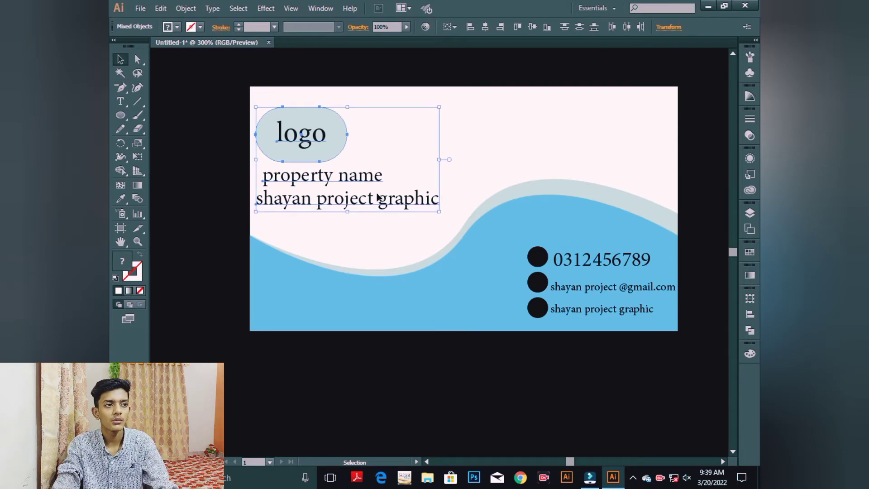
key("Right")
key("Right")
key("Down")
key("Down")
key("Down")
Deselect the block and pan the view so the card shifts left and down.
left_click(480, 115)
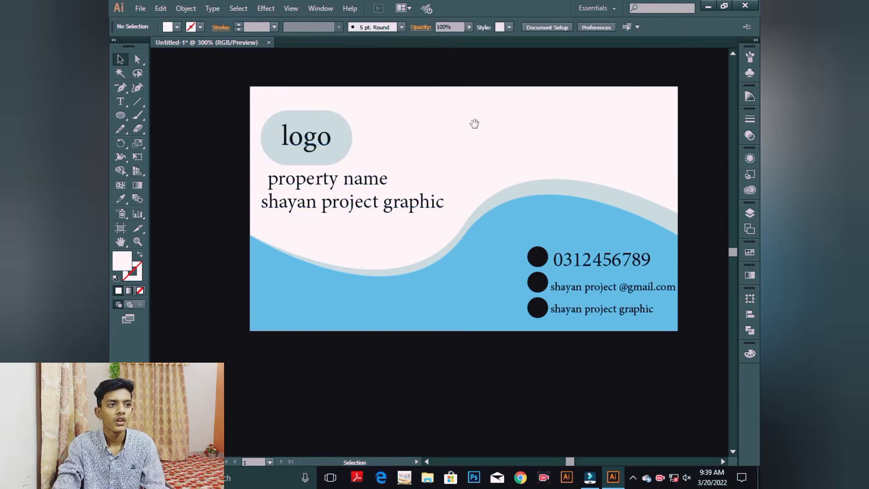
mouse_move(474, 124)
left_mouse_down()
mouse_move(326, 137)
mouse_move(344, 176)
mouse_move(382, 179)
left_mouse_up()
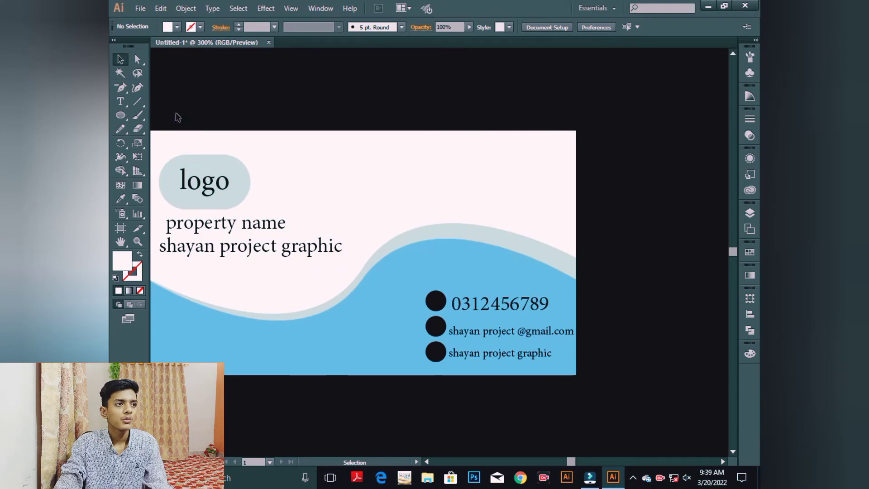
left_click(122, 100)
Type 'I am a graphic designer', move it inside the card's upper right, and duplicate it below.
left_click(406, 158)
type("I am a")
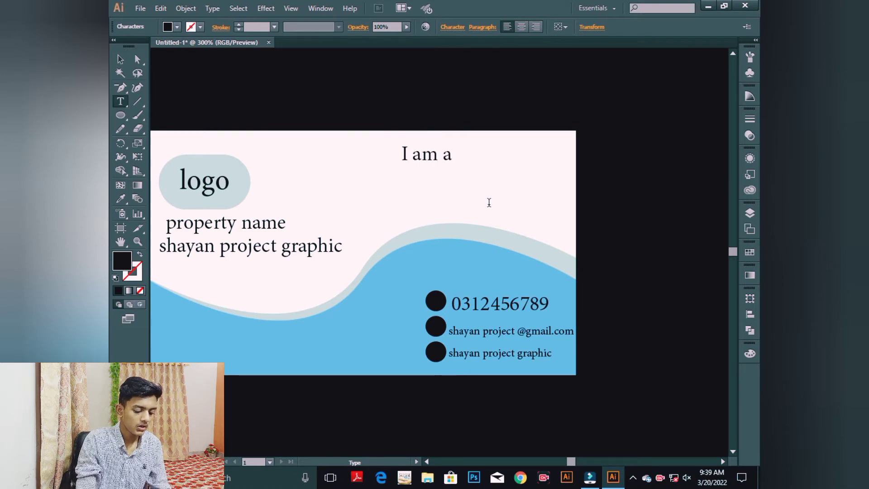
type("graphic design")
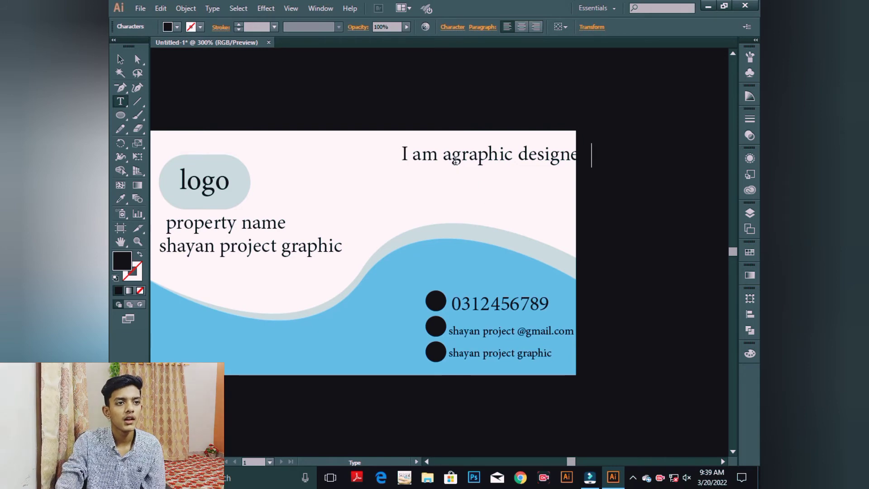
left_click(120, 59)
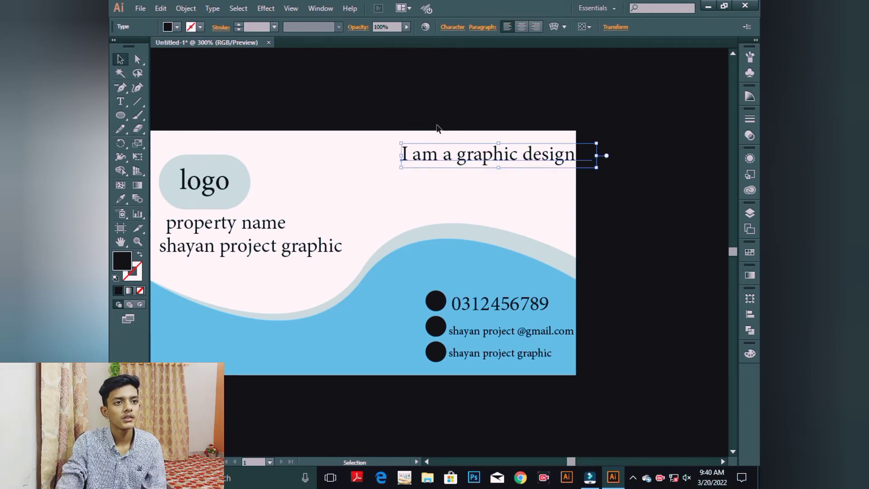
mouse_move(521, 163)
left_mouse_down()
mouse_move(497, 191)
mouse_move(459, 174)
left_mouse_up()
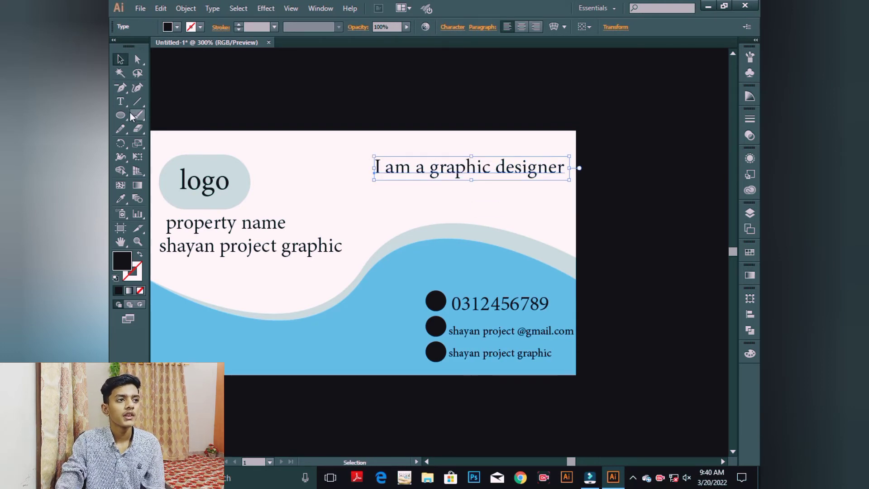
left_click(120, 101)
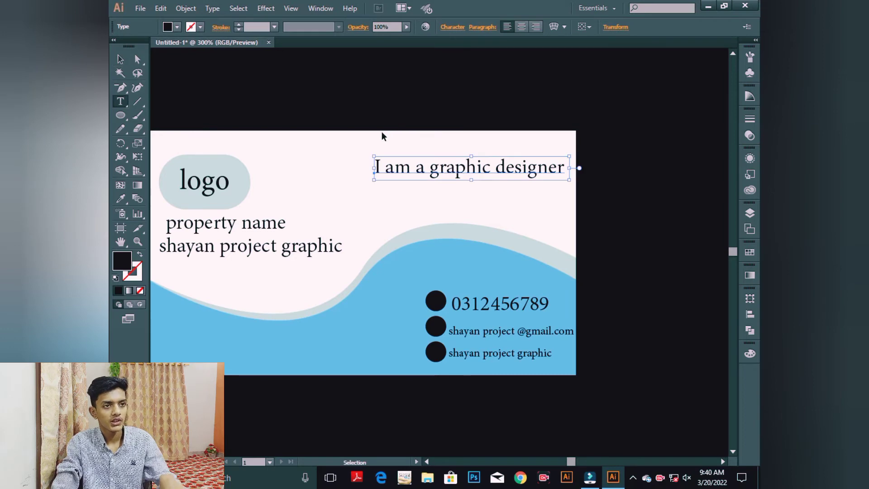
left_click_drag(465, 166, 466, 187)
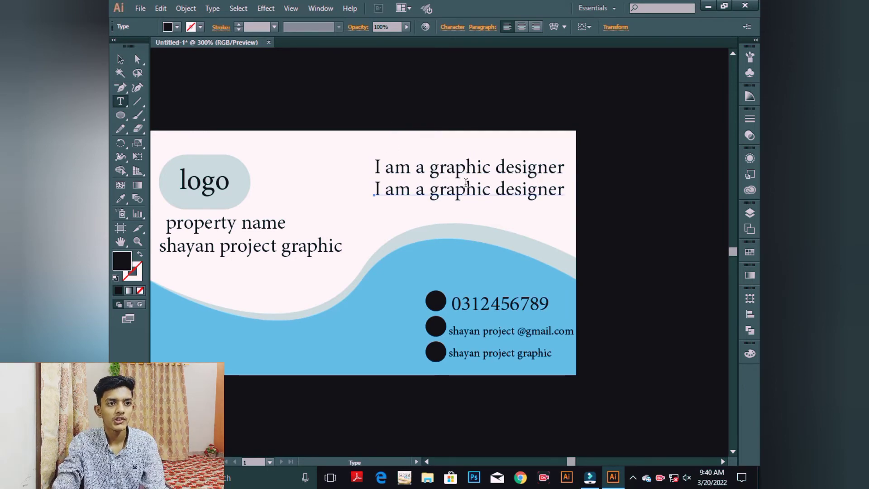
Replace the duplicated line's text with 'free coures'.
left_click(564, 186)
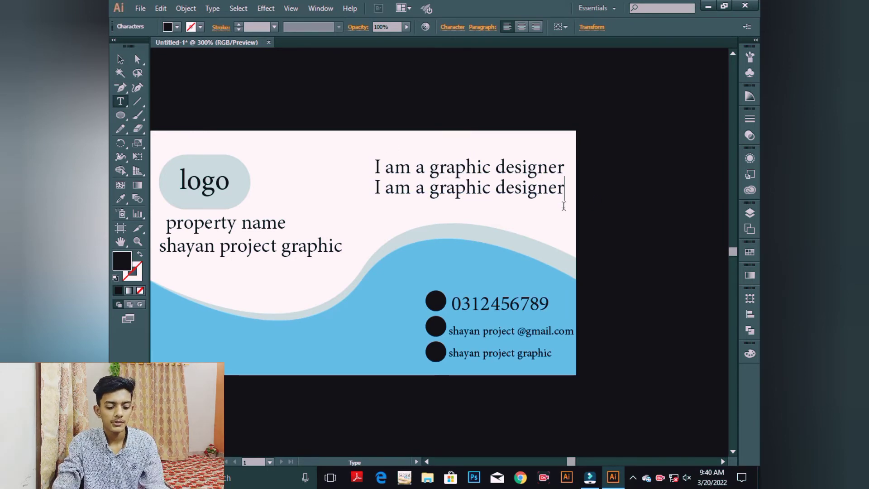
key("BackSpace")
key("BackSpace")
key("BackSpace")
key("BackSpace")
key("BackSpace")
key("BackSpace")
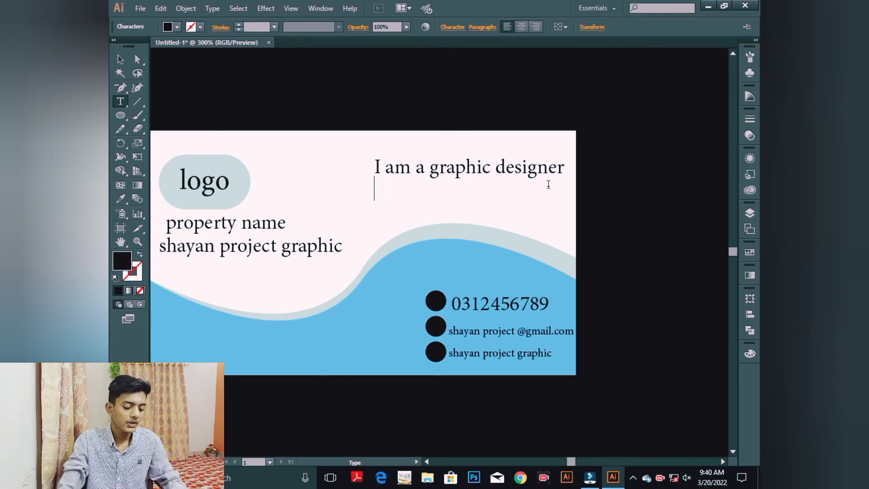
type("free")
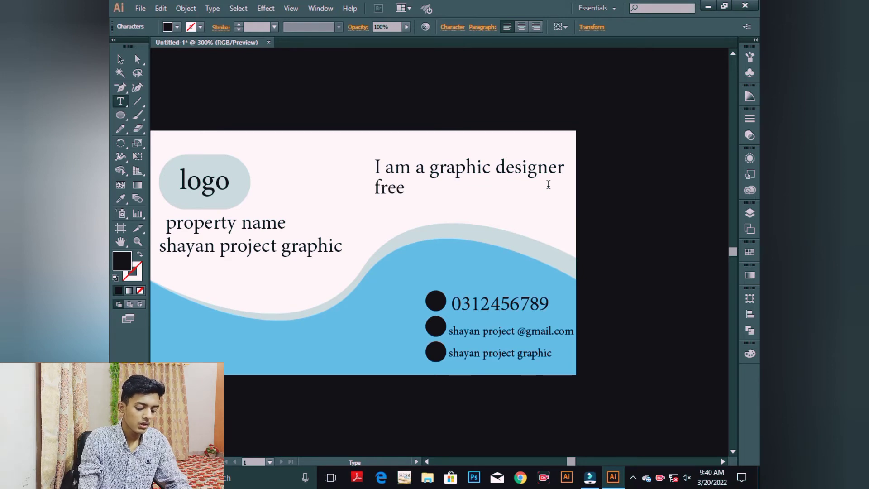
type(" cou")
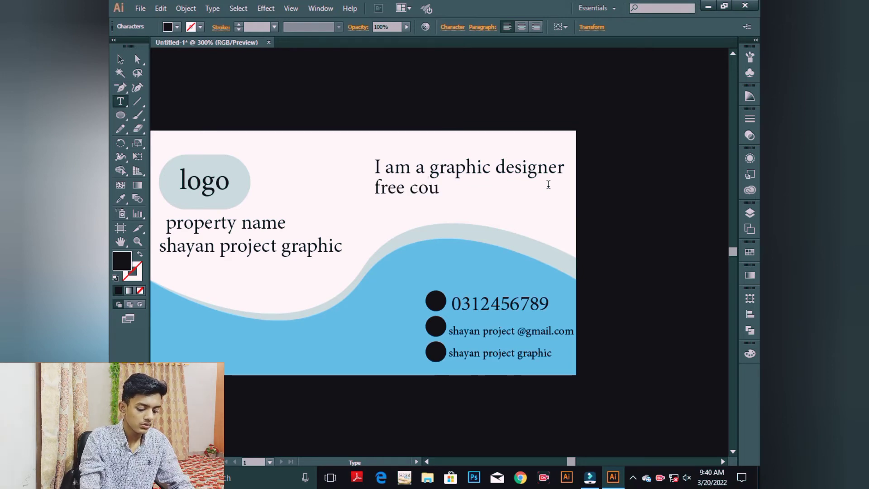
type("res")
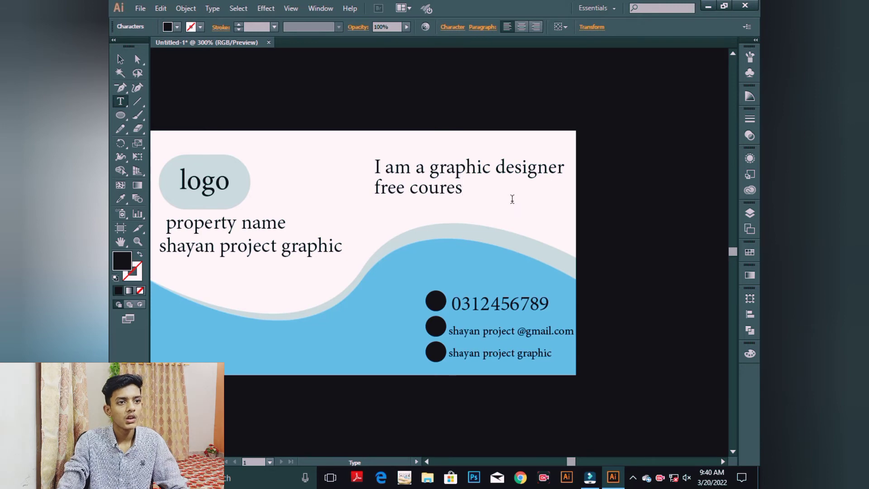
key("Escape")
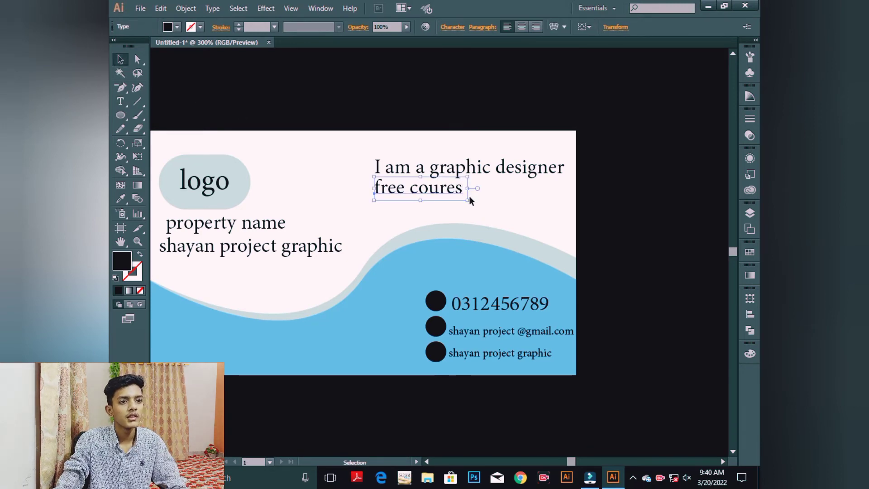
Enlarge 'free coures' and position it directly under the designer tagline.
left_click_drag(469, 197, 549, 220)
left_click_drag(515, 193, 565, 196)
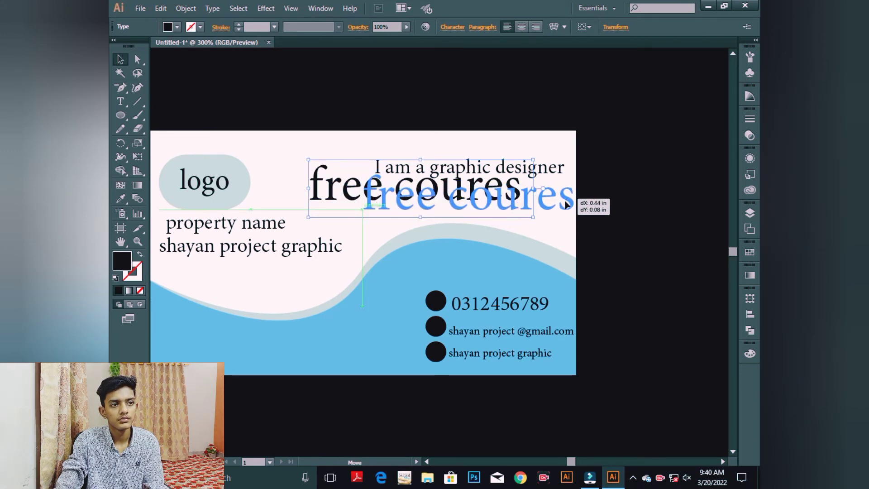
left_click_drag(565, 195, 581, 229)
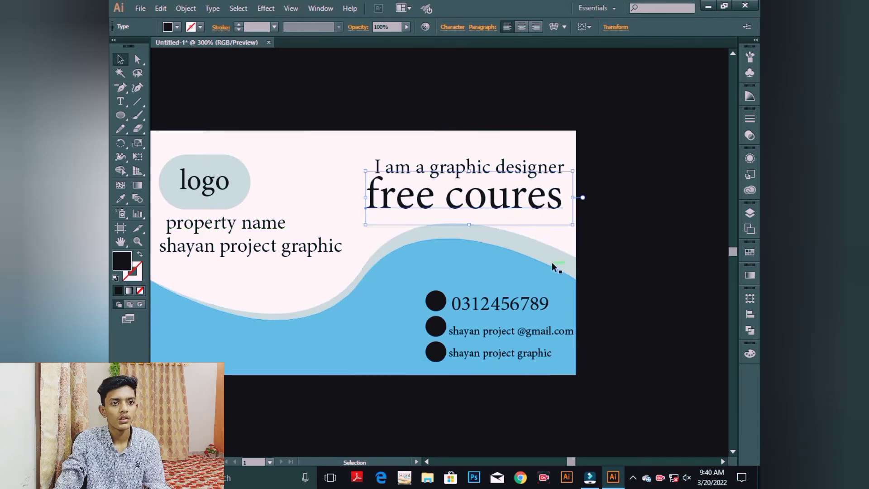
left_click(567, 258)
left_click_drag(567, 259, 564, 206)
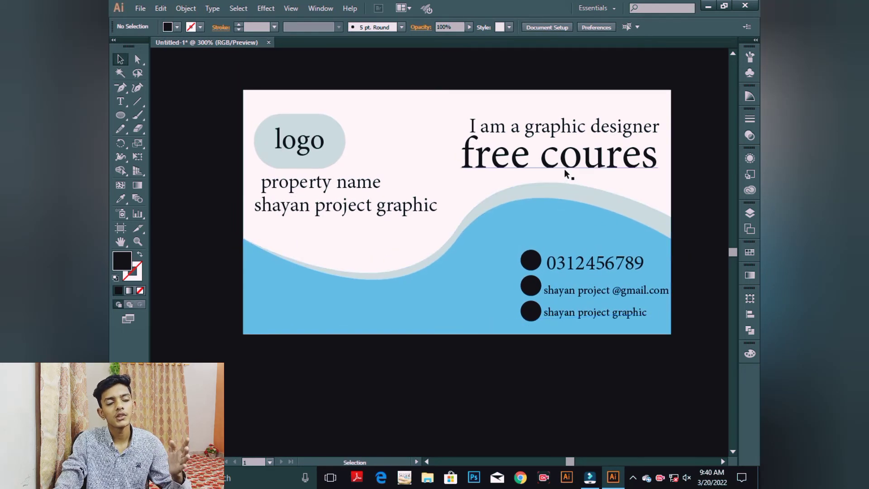
Raise 'I am a graphic designer' and nudge 'free coures' up until both lines sit tightly together.
left_click(553, 128)
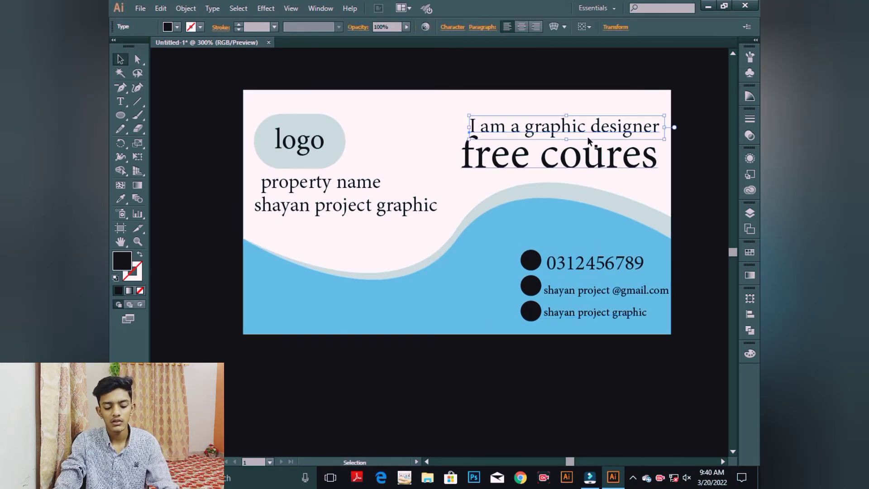
left_click_drag(586, 142, 585, 130)
left_click_drag(588, 177, 591, 163)
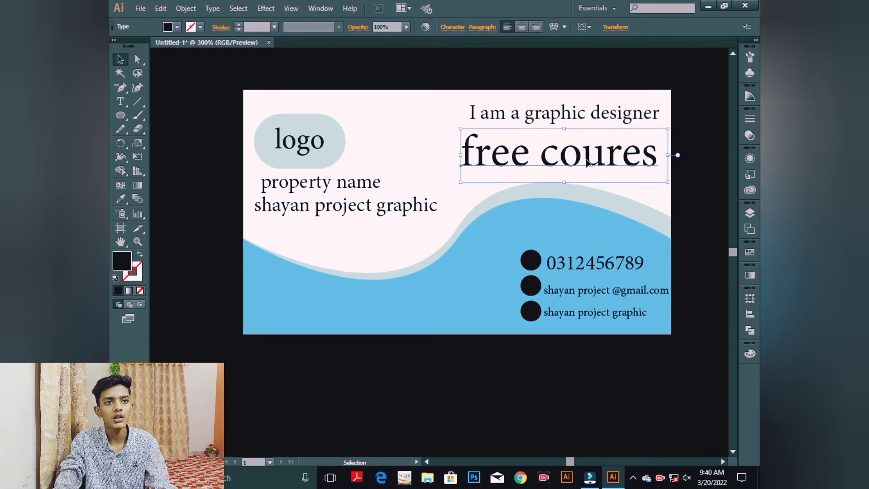
key("Up")
key("Up")
key("Up")
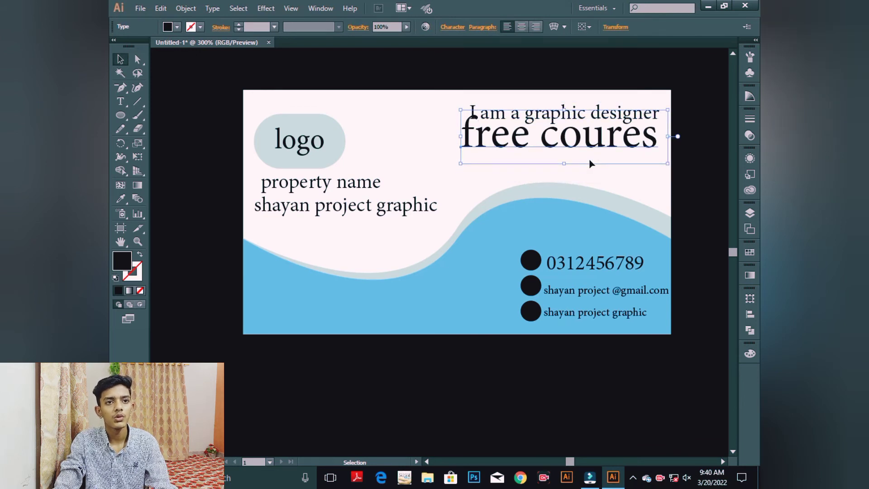
key("Up")
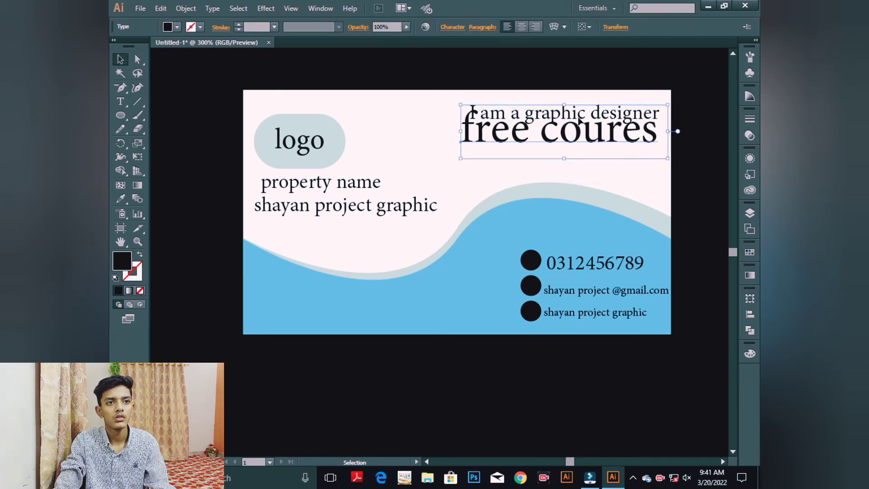
left_click_drag(583, 136, 584, 154)
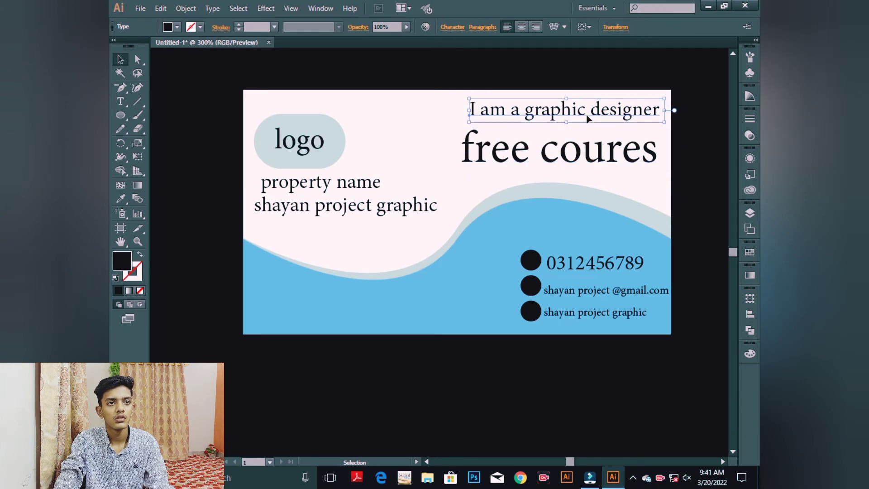
key("Up")
key("Up")
key("Up")
key("Up")
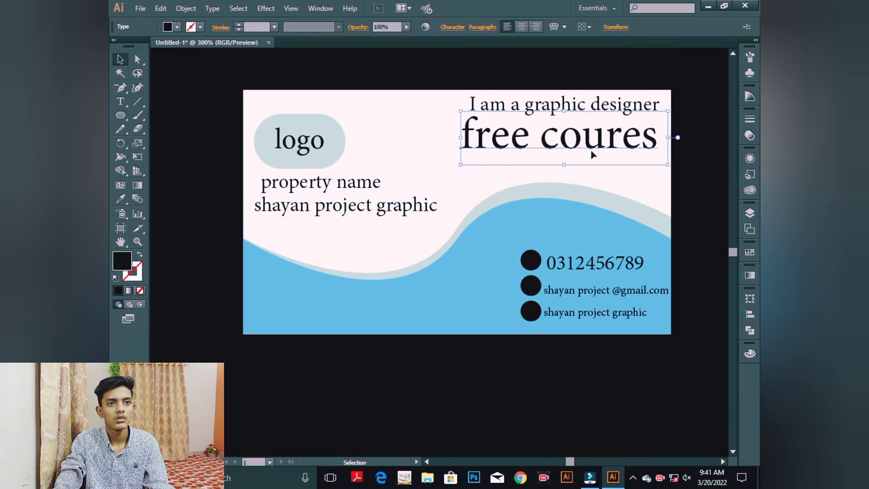
key("Up")
key("Up")
key("Up")
left_click(692, 165)
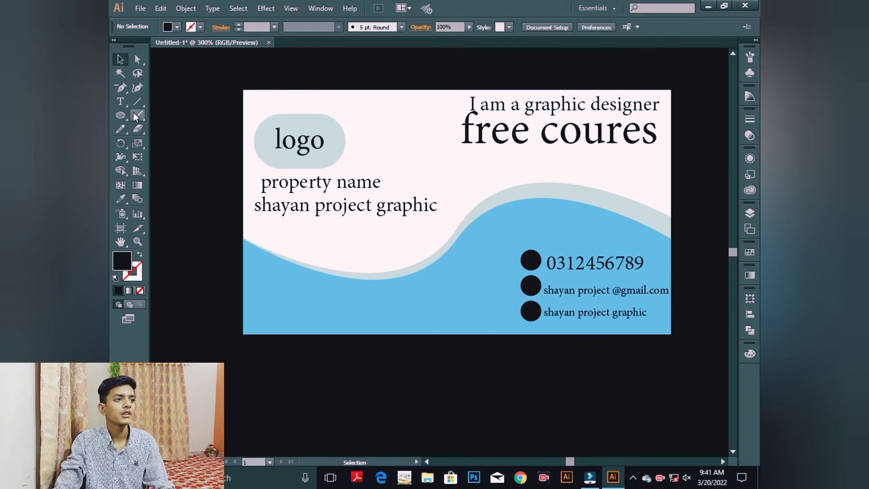
Start a new text line below 'free coures' and begin typing 'illustator softwere', correcting a typo.
left_click(124, 101)
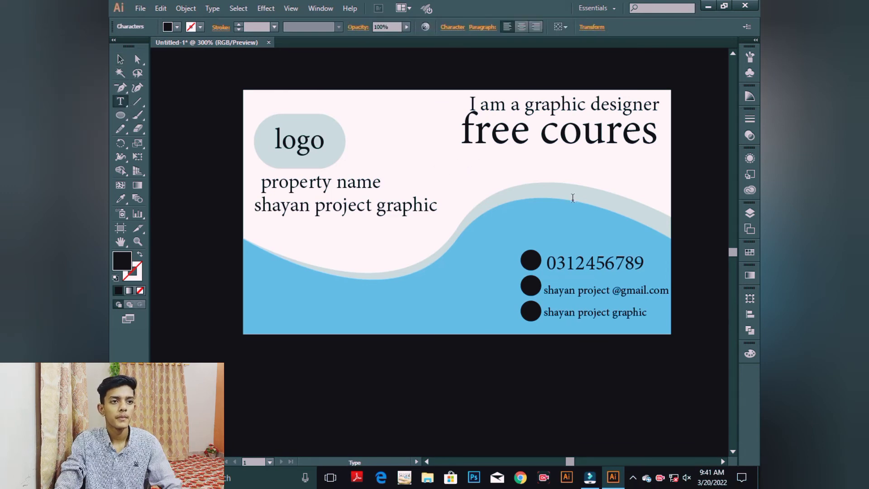
type("illy")
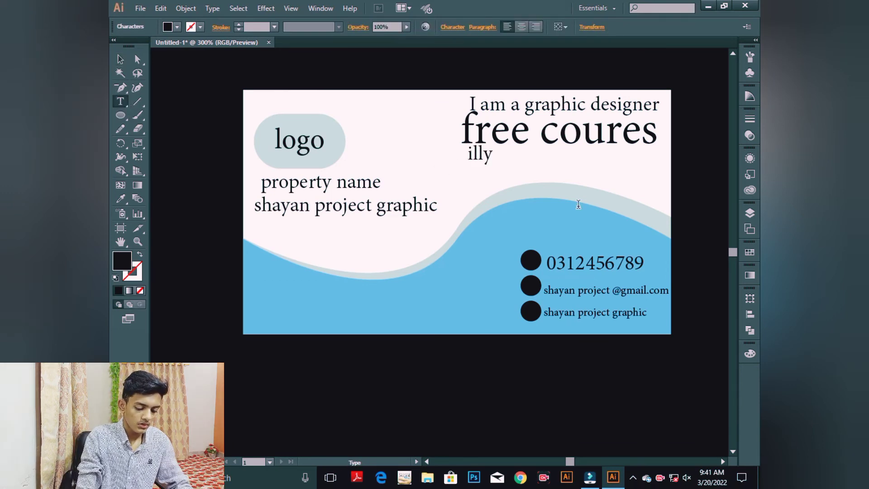
key("BackSpace")
type("st")
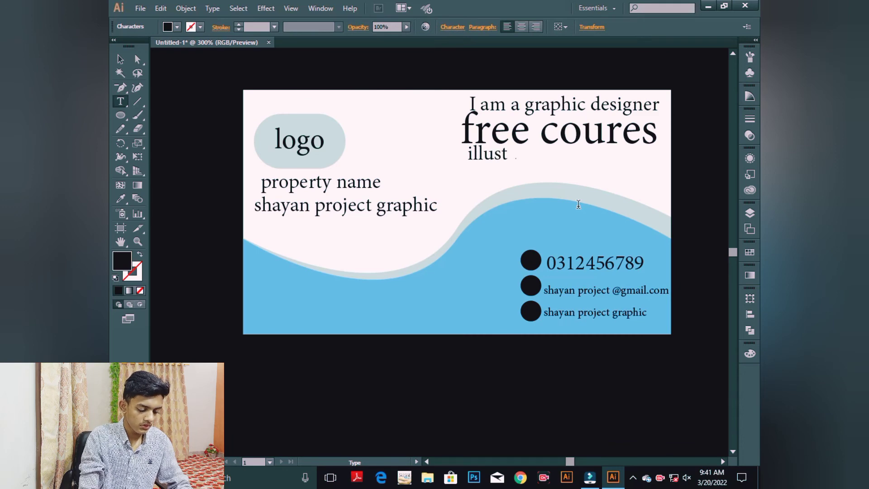
type("o")
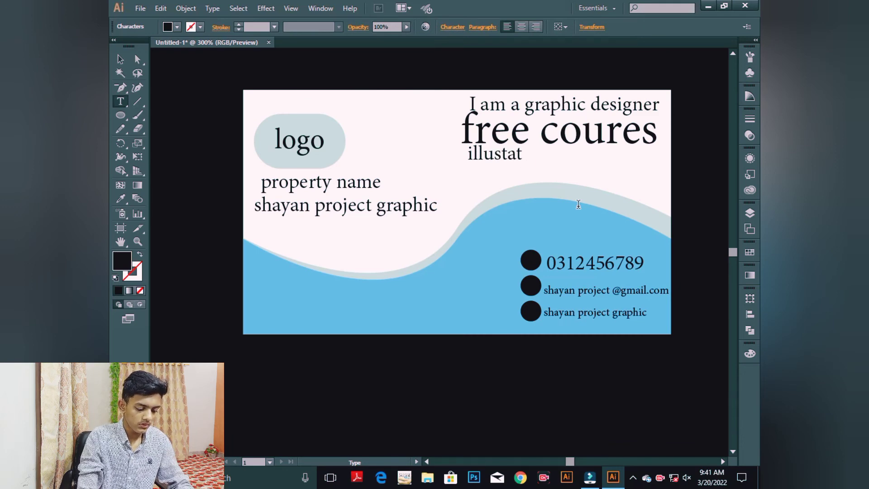
type("ur")
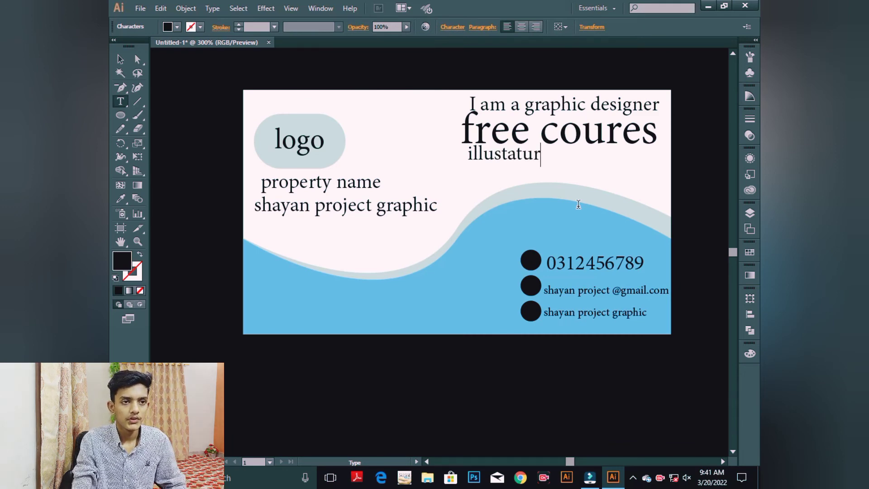
type("or so")
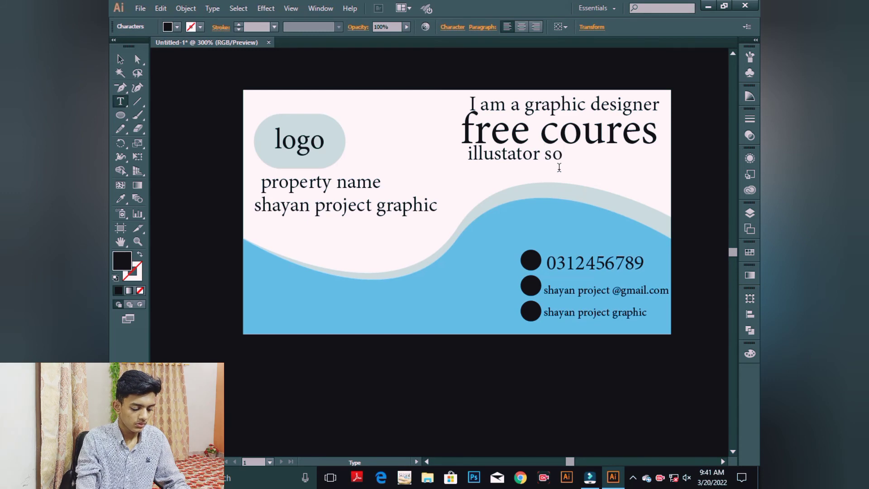
Finish typing 'illustator softwere', then move it under 'free coures' and enlarge it.
type("twere")
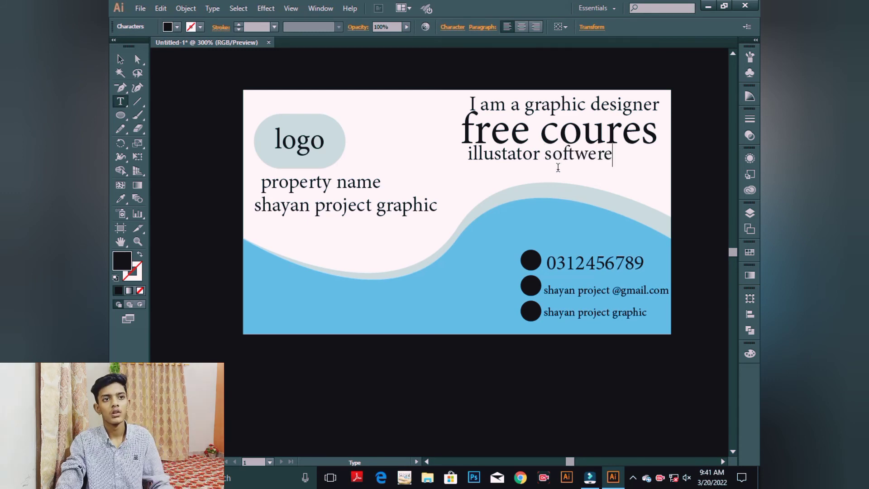
left_click(120, 58)
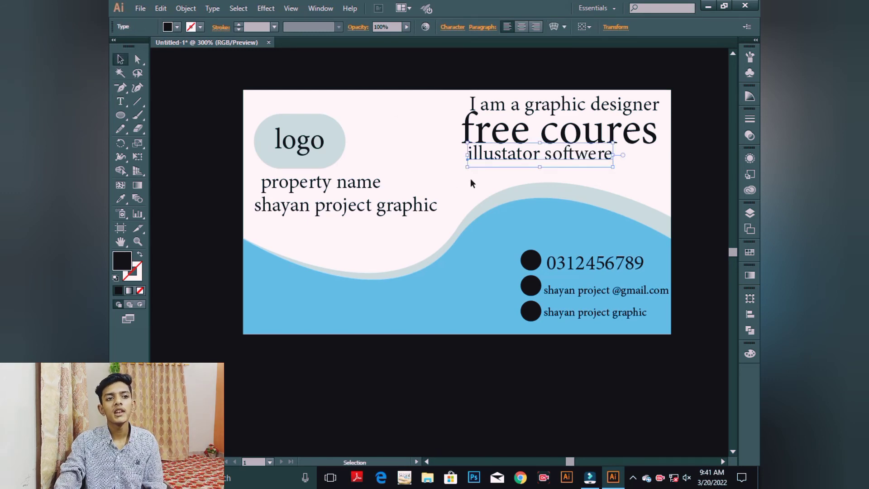
left_click_drag(504, 160, 524, 166)
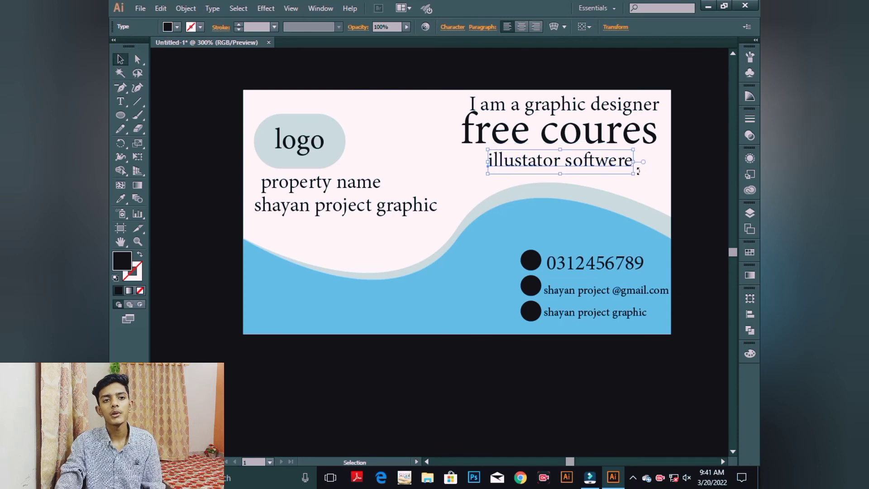
mouse_move(633, 175)
left_mouse_down()
mouse_move(652, 184)
mouse_move(655, 168)
left_mouse_up()
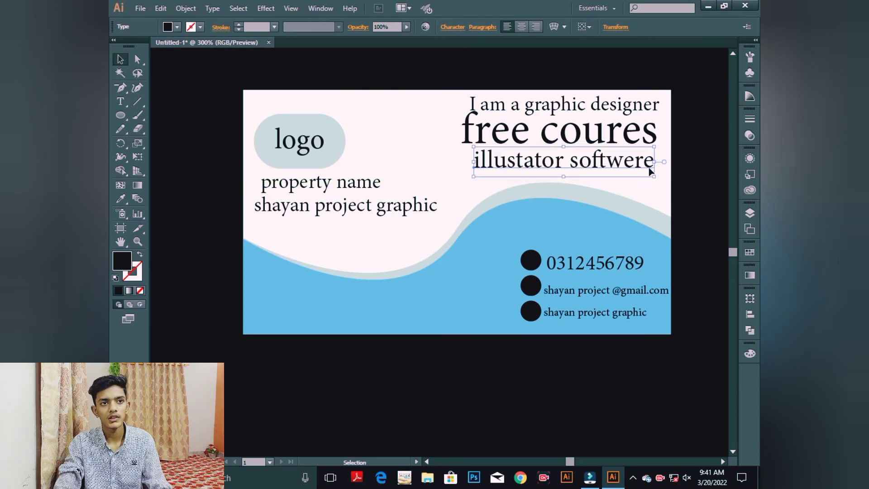
Fine-tune the positions of 'illustator softwere' and the tagline, then recentre the view on the card.
left_click(648, 177)
left_click(617, 165)
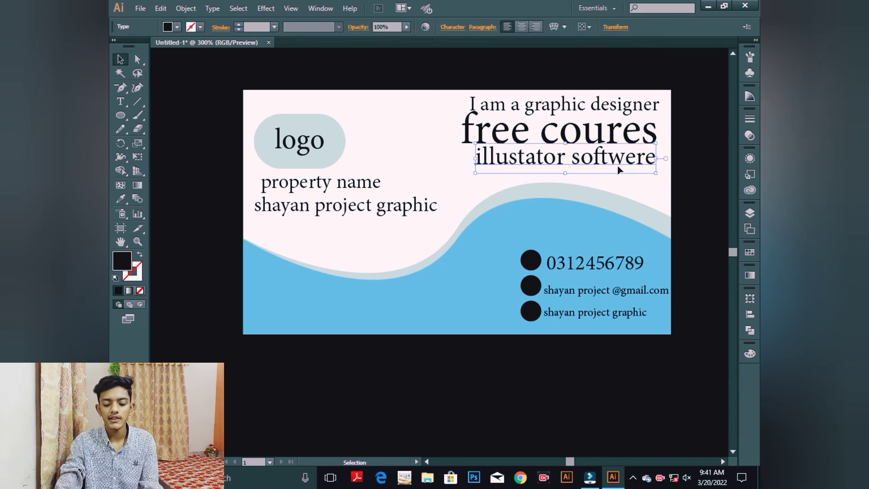
left_click_drag(618, 166, 615, 168)
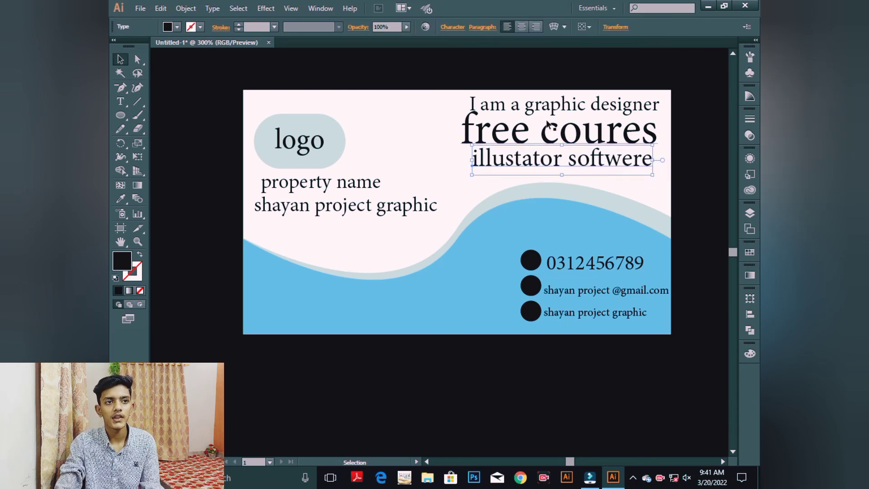
left_click(610, 177)
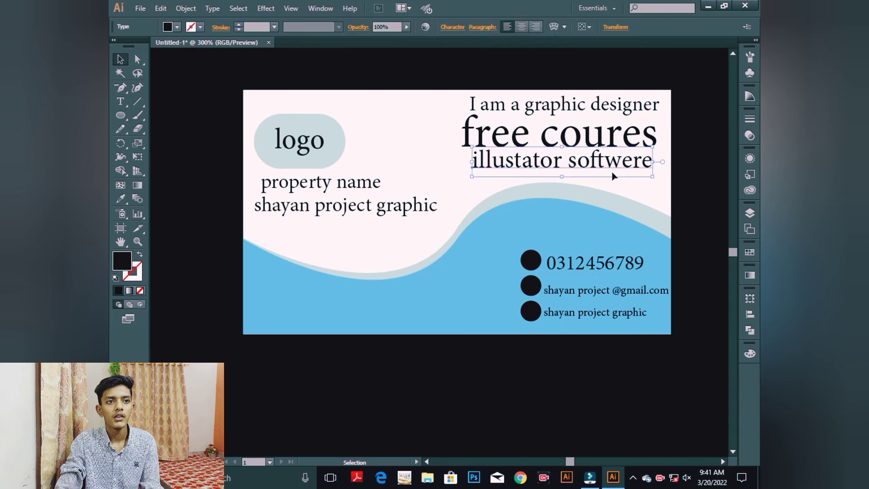
key("Down")
key("Down")
key("Down")
left_click(652, 191)
left_click(589, 109)
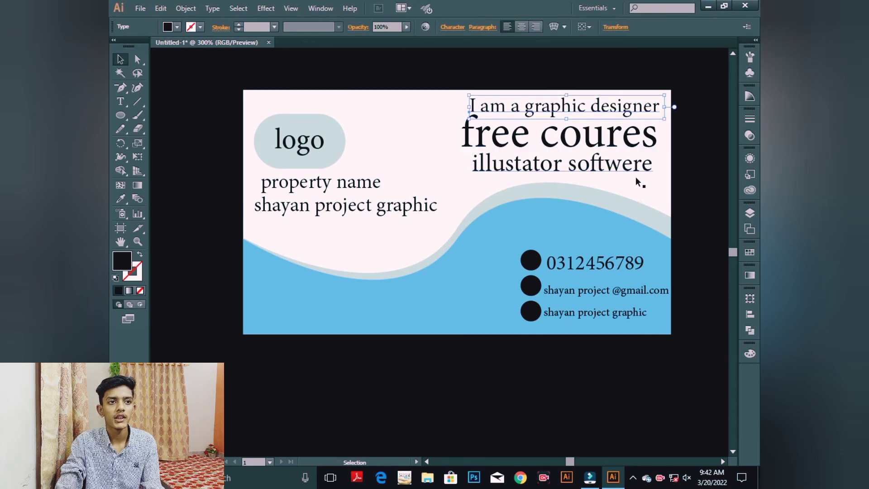
left_click(645, 185)
mouse_move(559, 204)
left_mouse_down()
mouse_move(625, 202)
mouse_move(549, 221)
left_mouse_up()
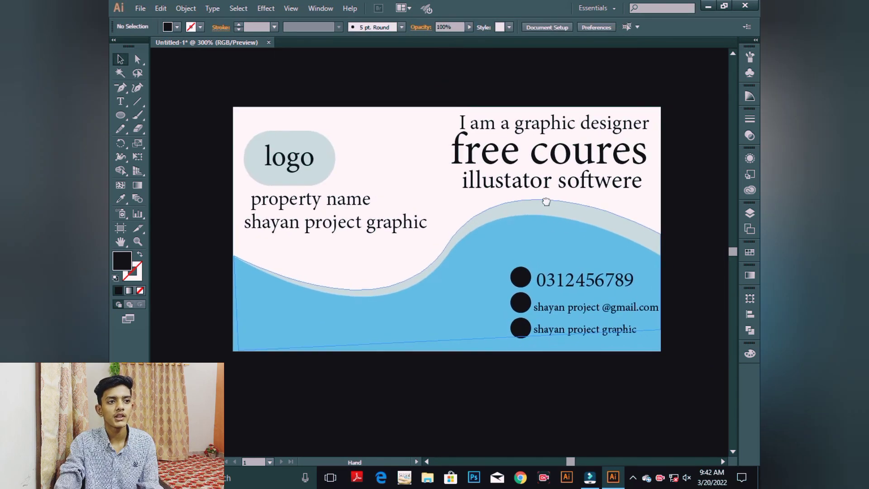